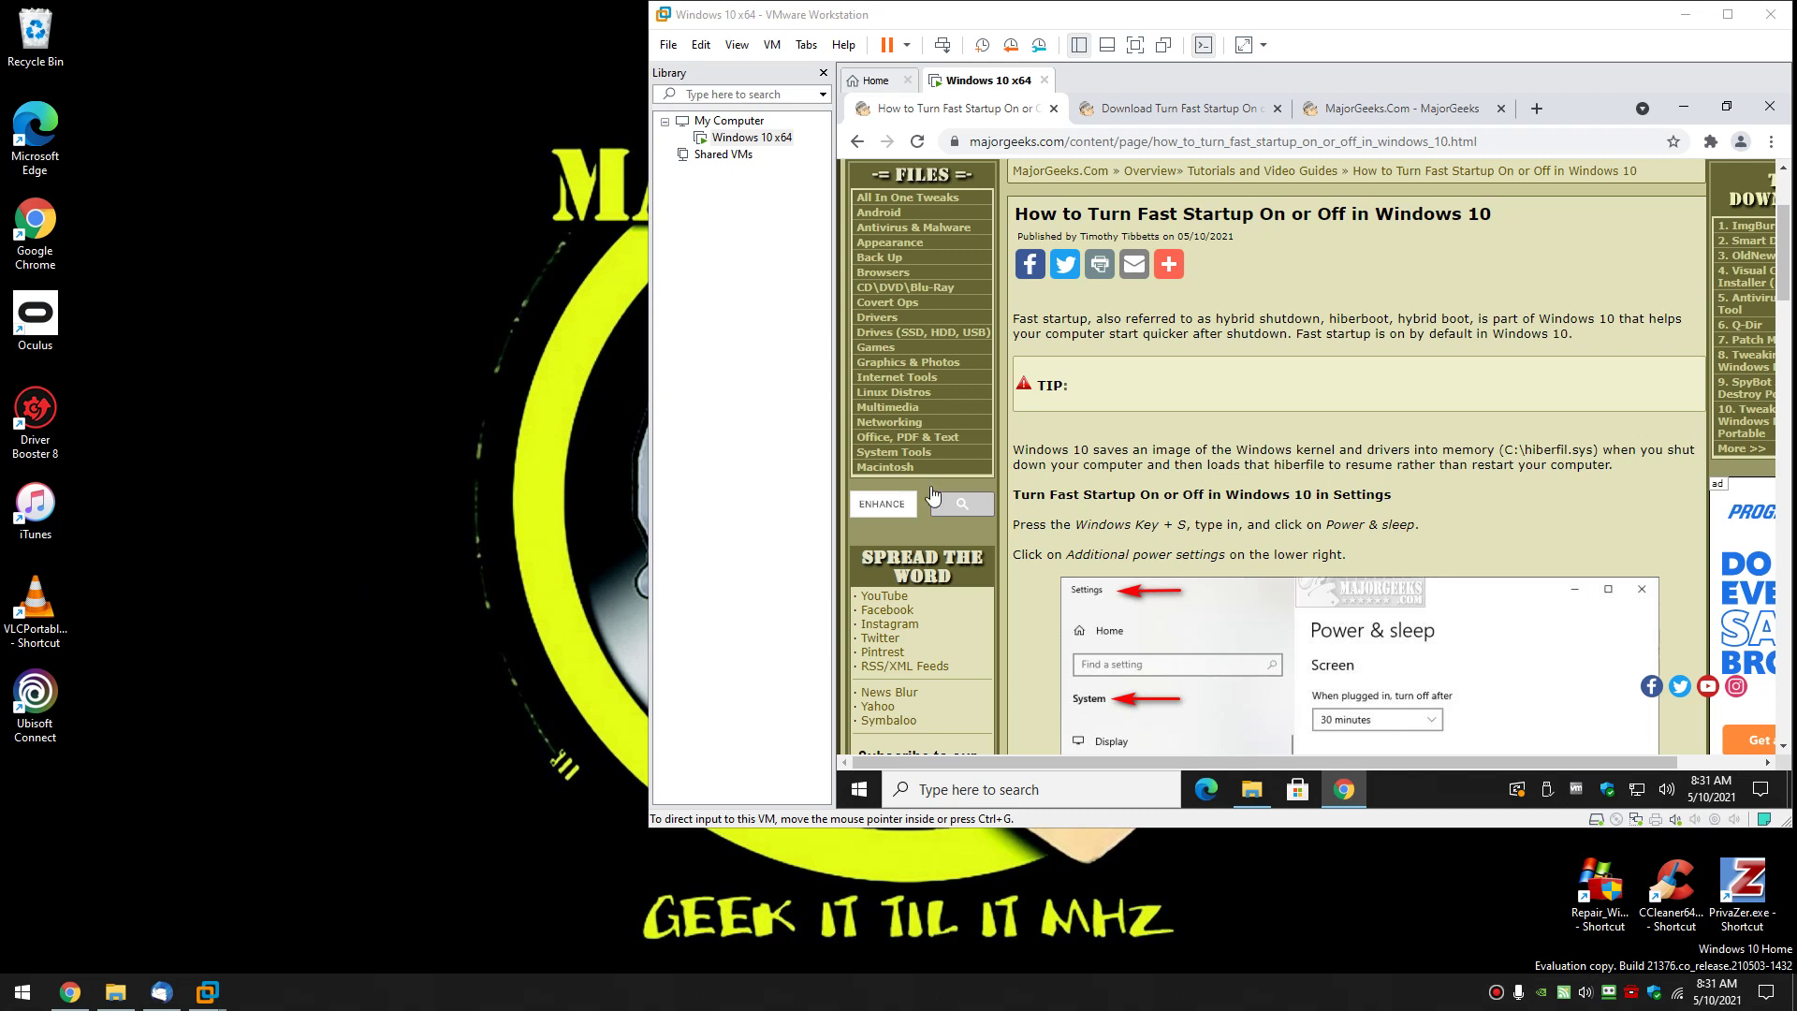
Step: Scroll the MajorGeeks article past the C:\hiberfil.sys note to the Fast Startup Settings section
{"action": "left_click", "coordinate": [1507, 453]}
{"action": "left_click_drag", "start_coordinate": [1506, 454], "coordinate": [1576, 449]}
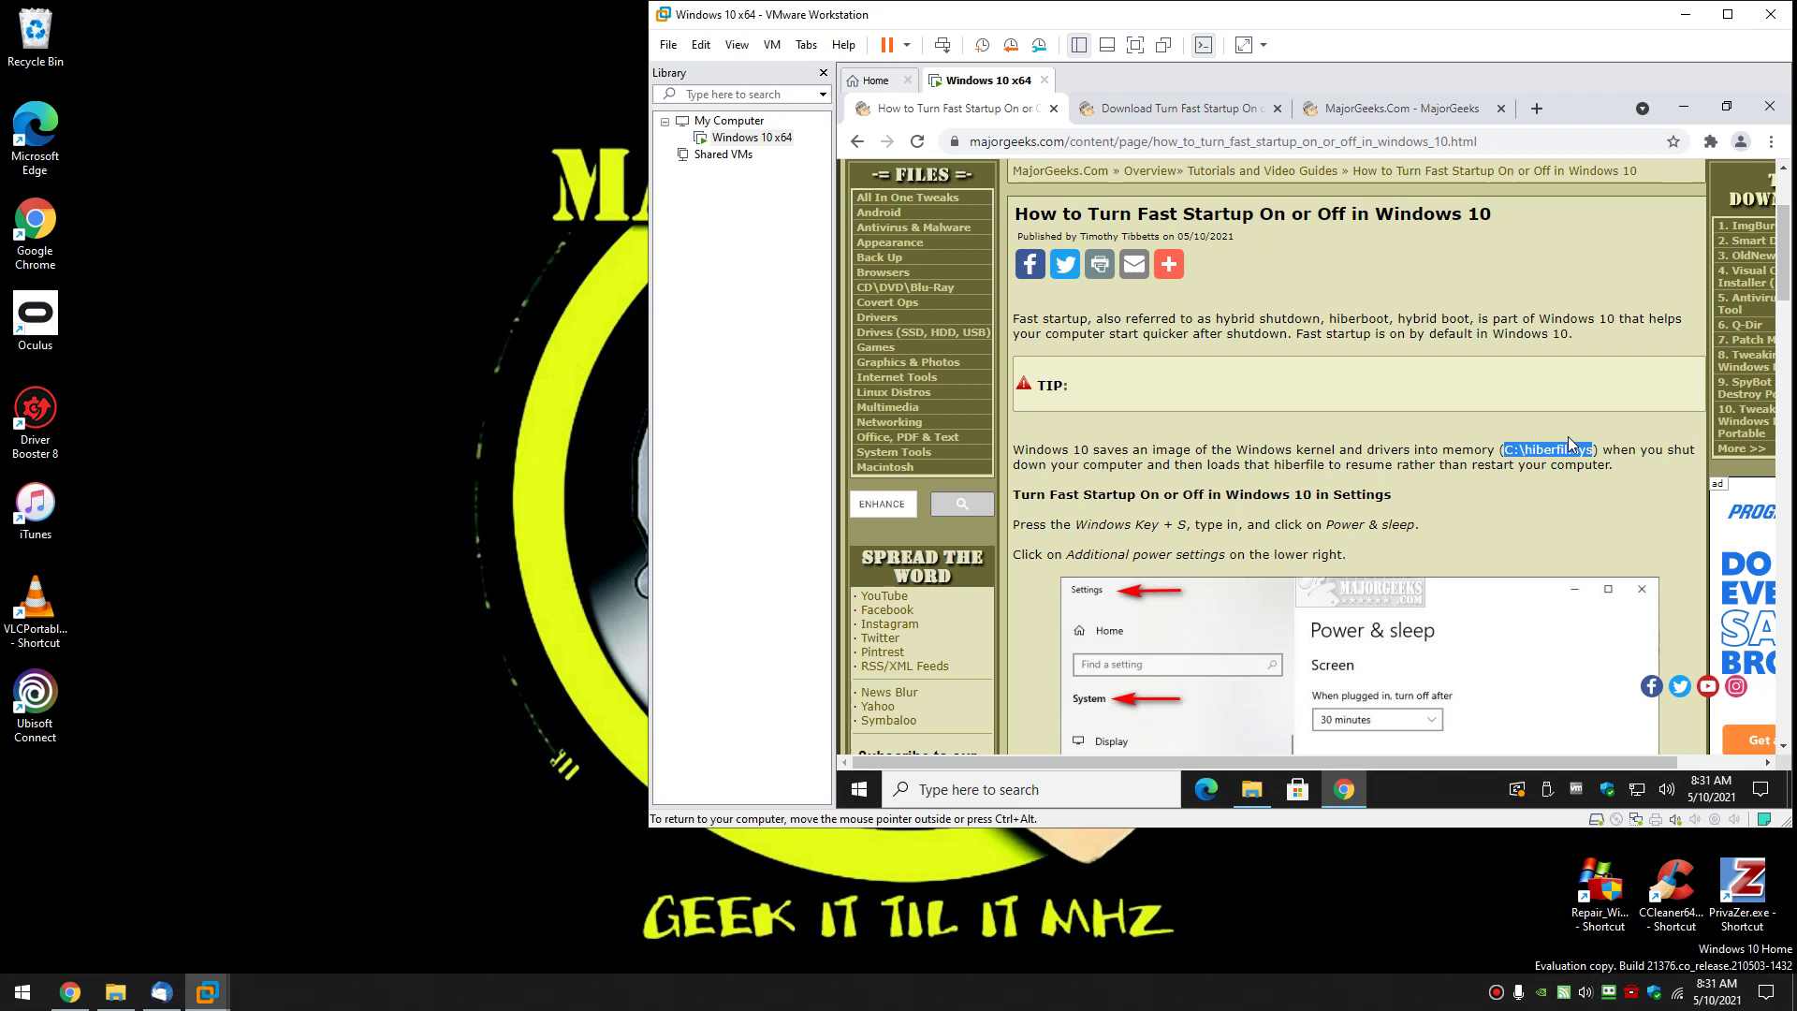
{"action": "left_click", "coordinate": [1424, 427]}
{"action": "scroll", "coordinate": [1221, 314], "scroll_direction": "down", "scroll_amount": 2}
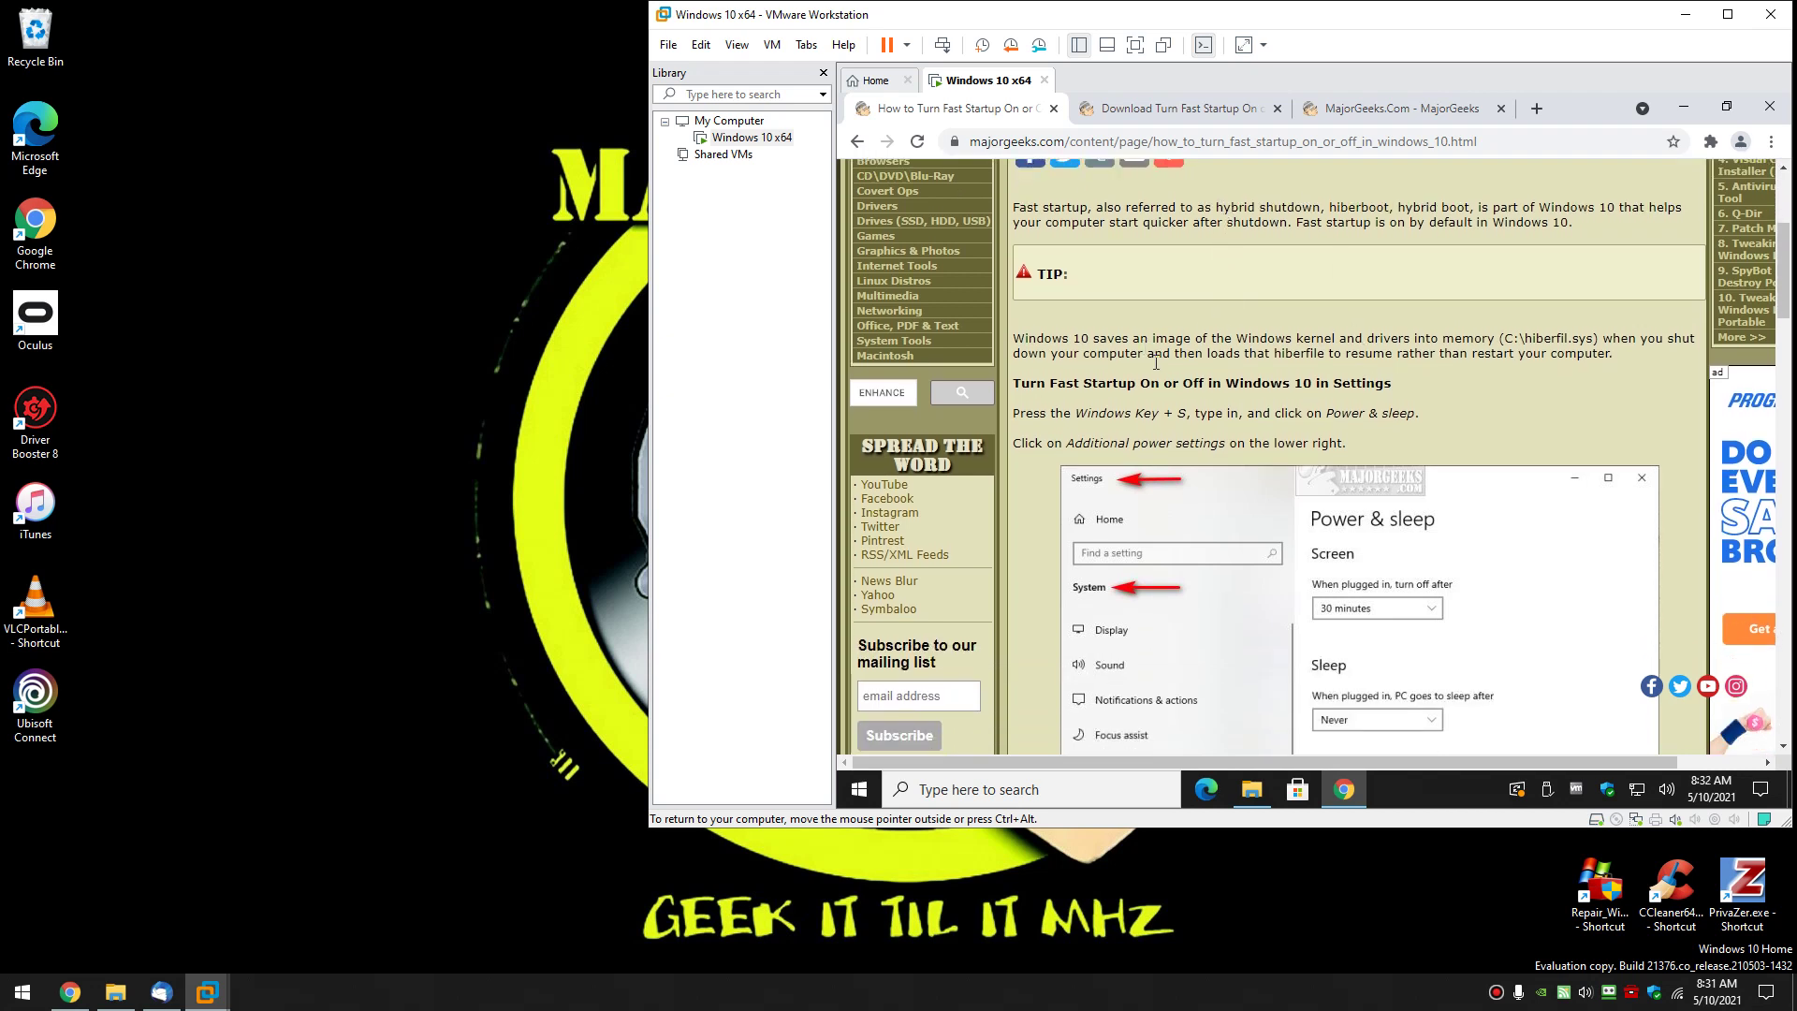
{"action": "scroll", "coordinate": [1300, 320], "scroll_direction": "down", "scroll_amount": 1}
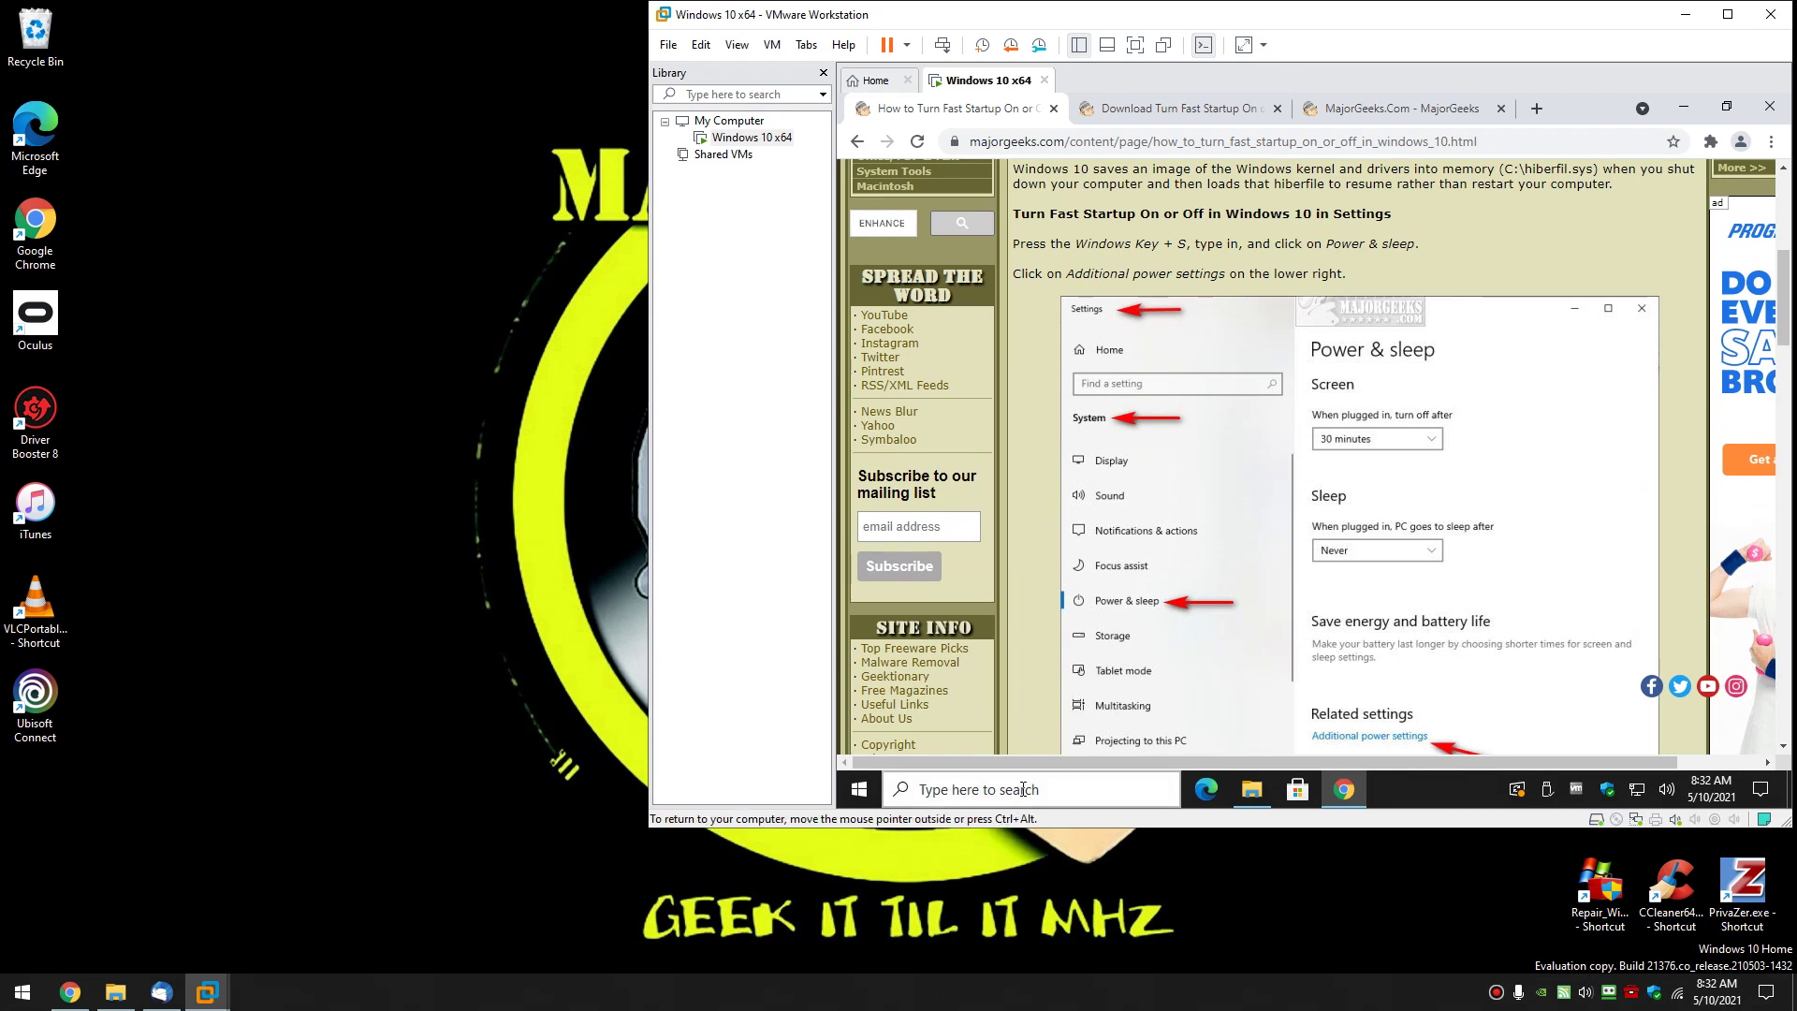
Step: Open Power & sleep settings from a host search for 'power' and scroll to Related settings
{"action": "left_click", "coordinate": [215, 712]}
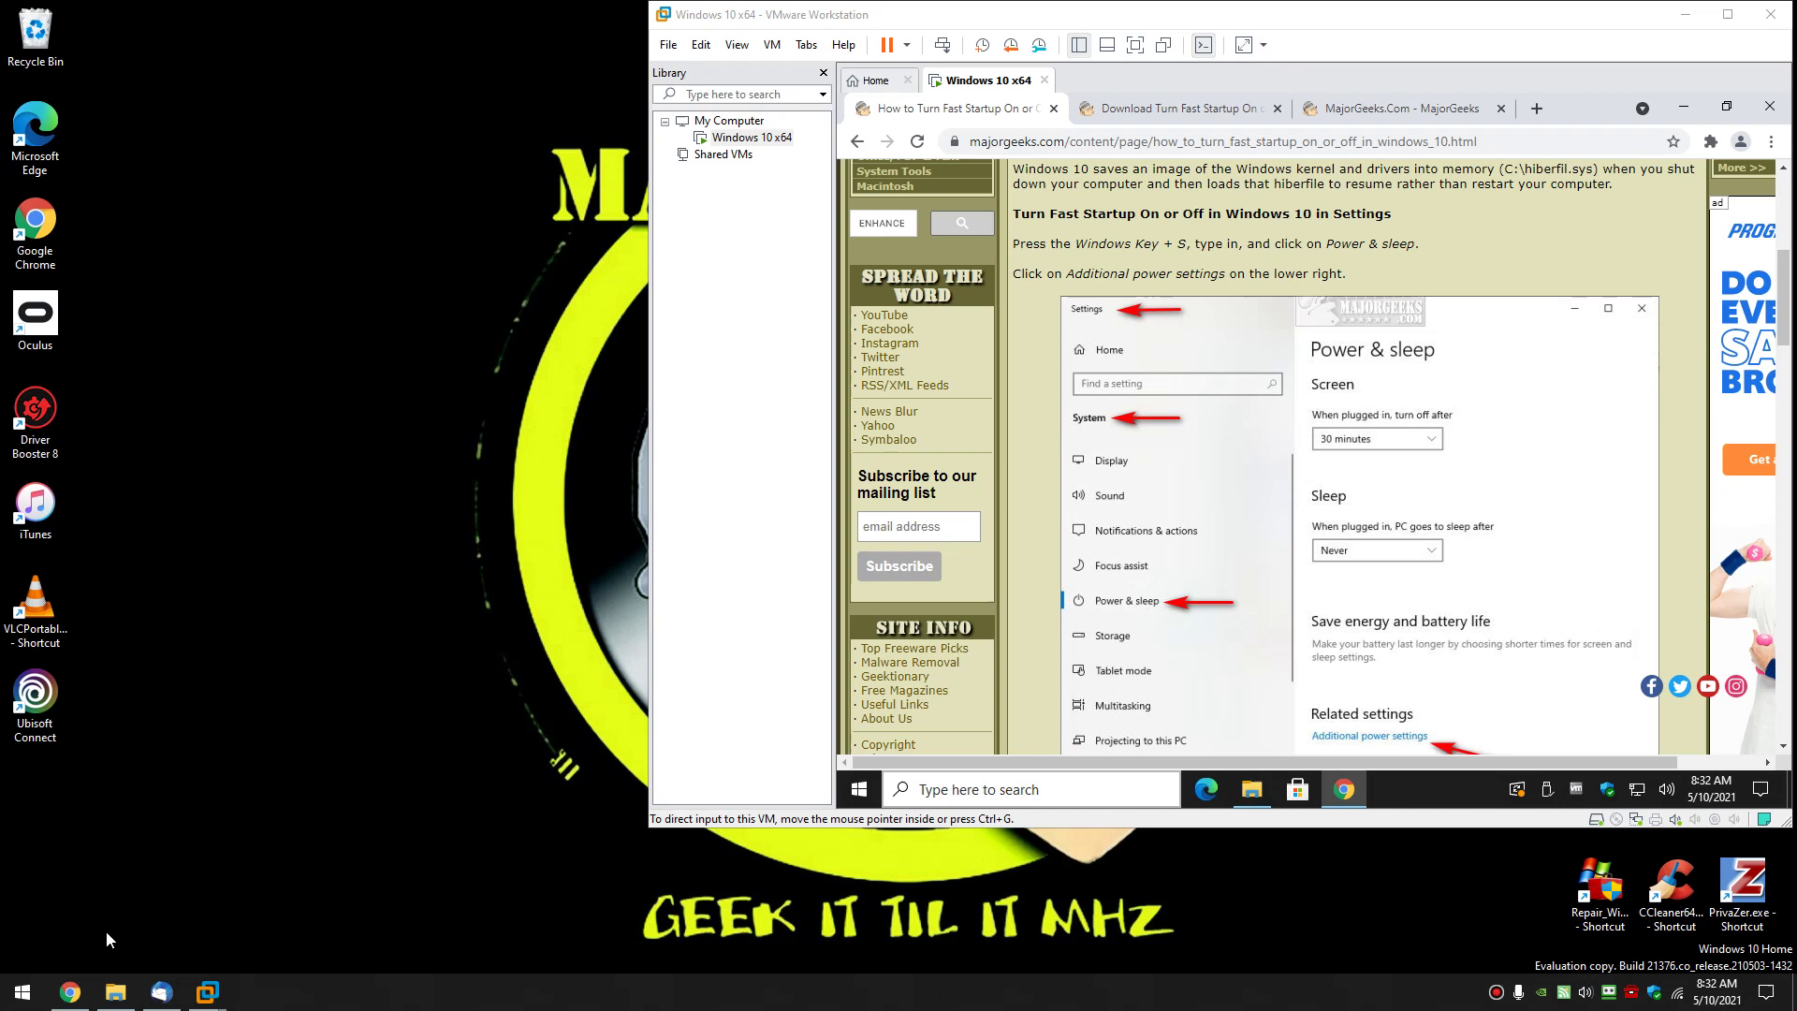
{"action": "key", "text": "super+s"}
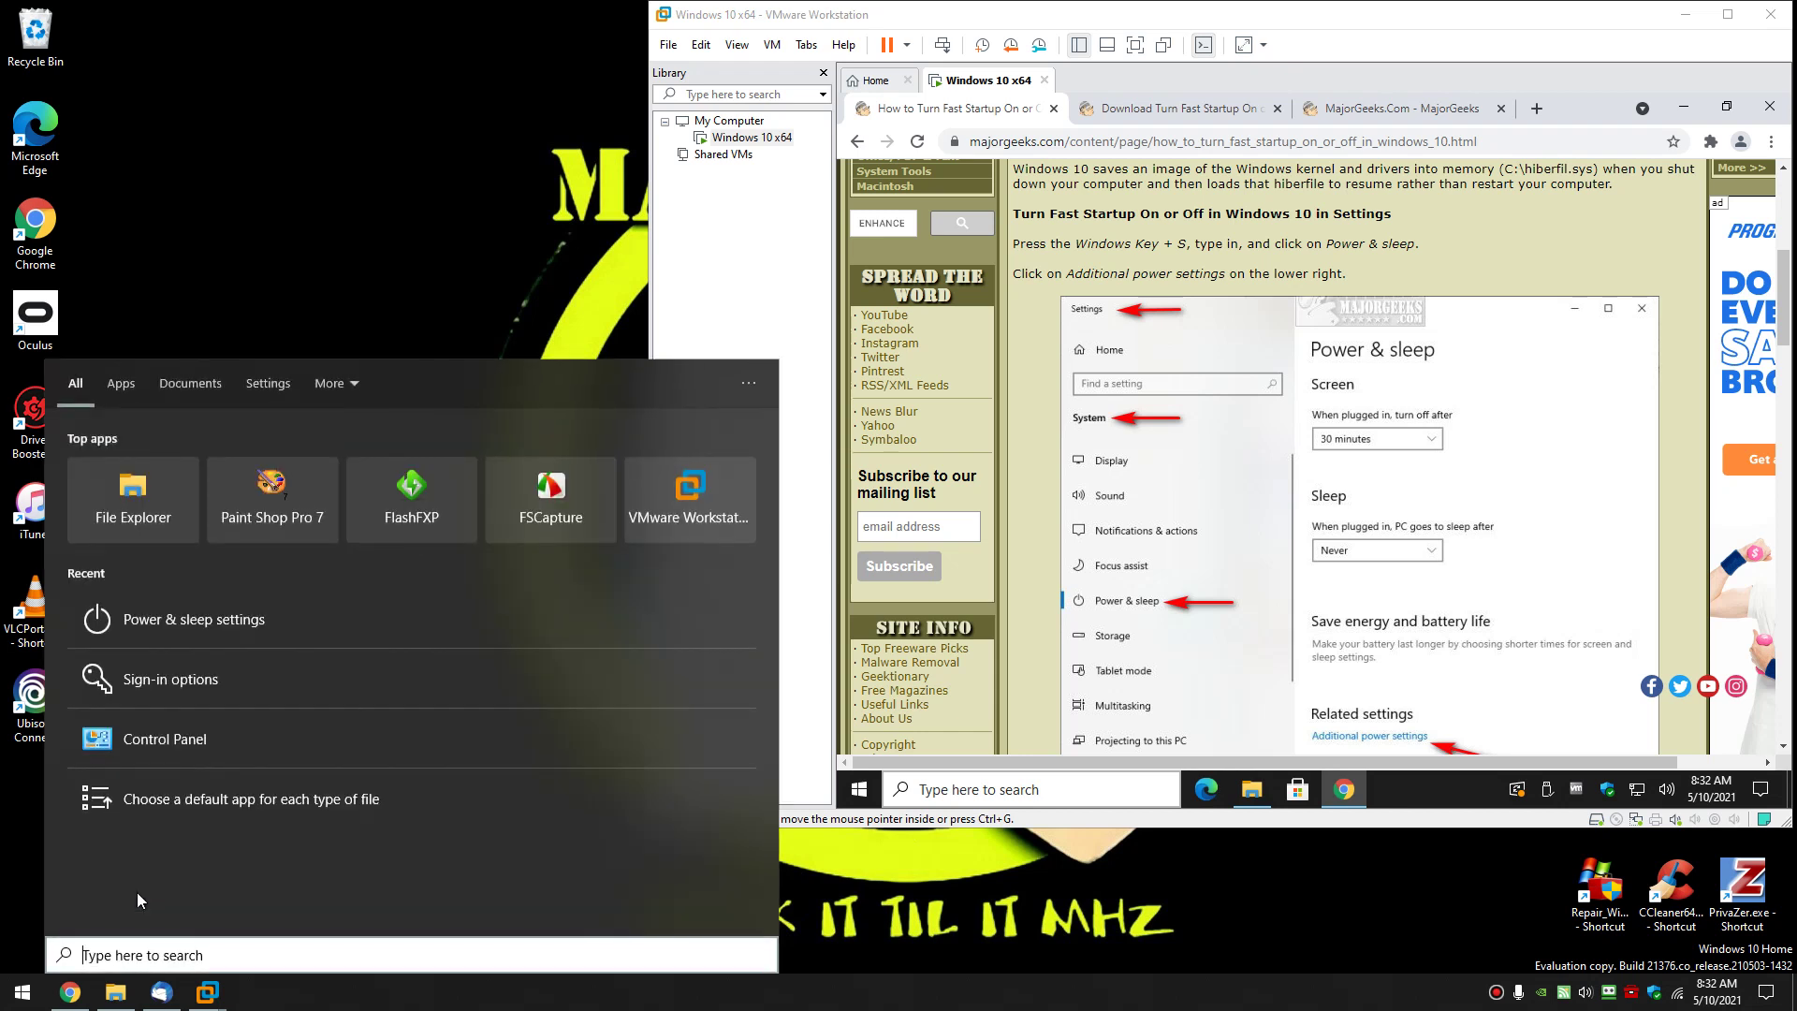
{"action": "type", "text": "power"}
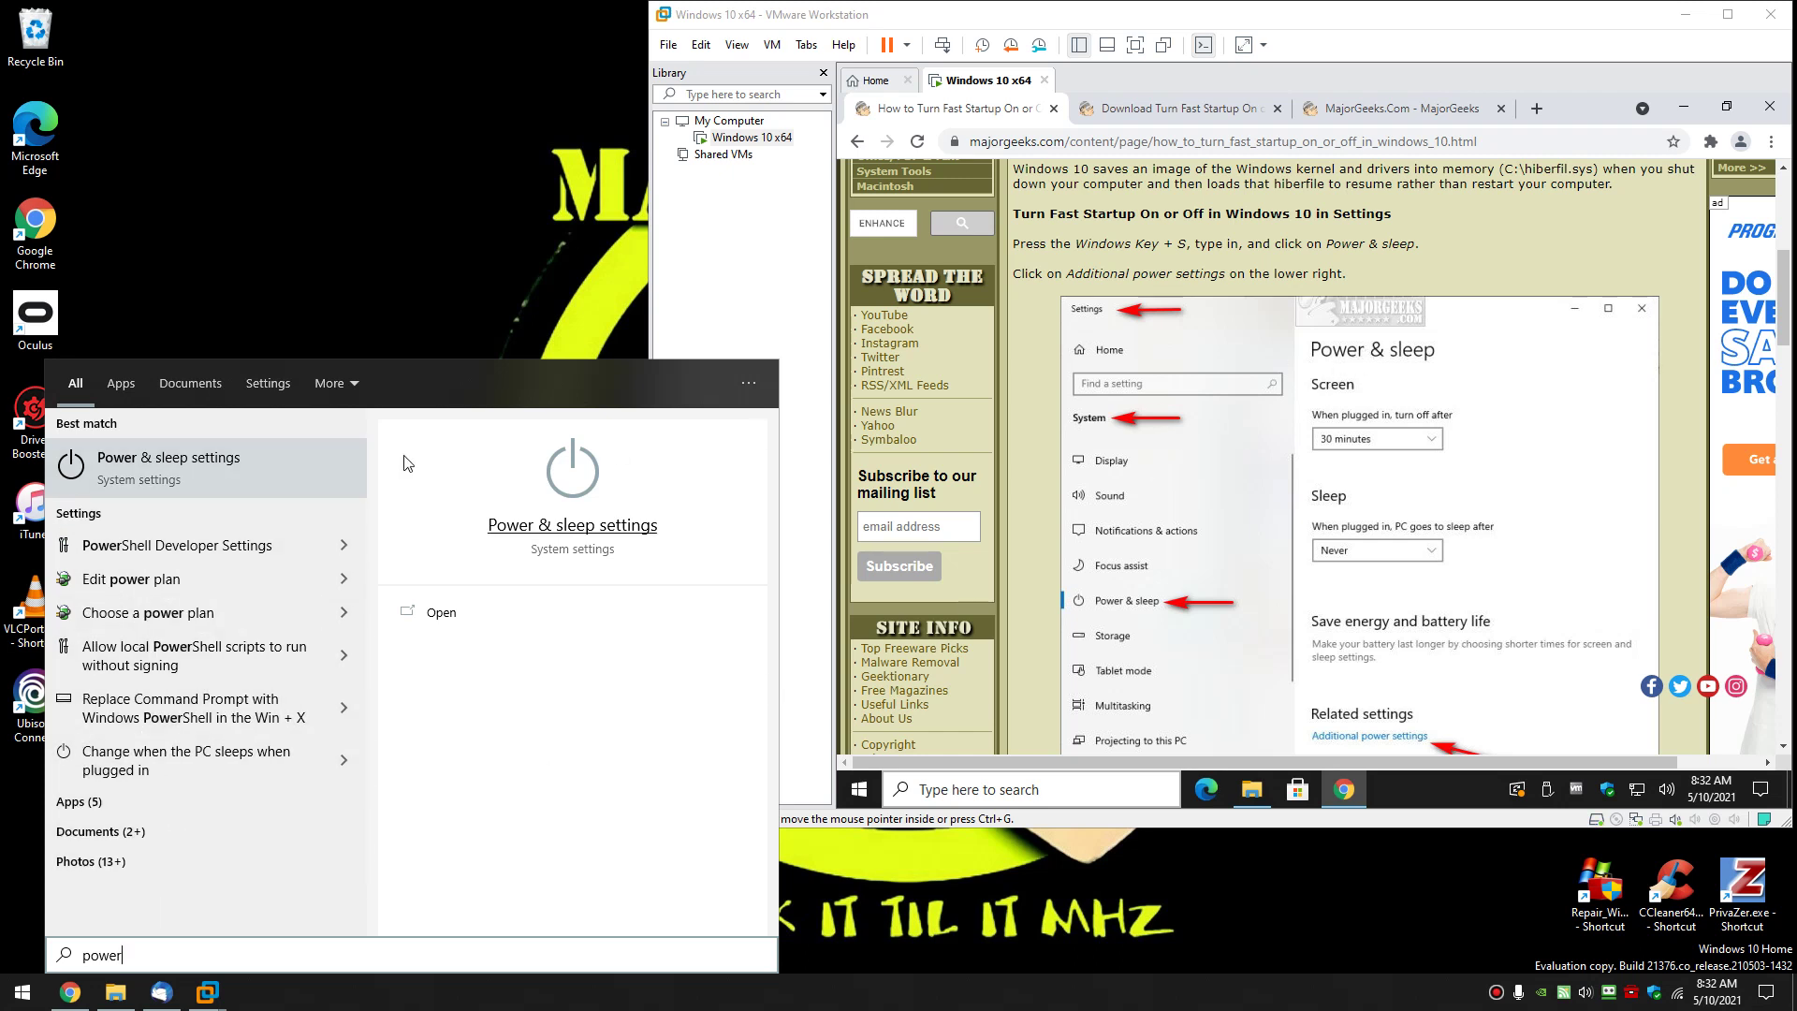
{"action": "left_click", "coordinate": [257, 462]}
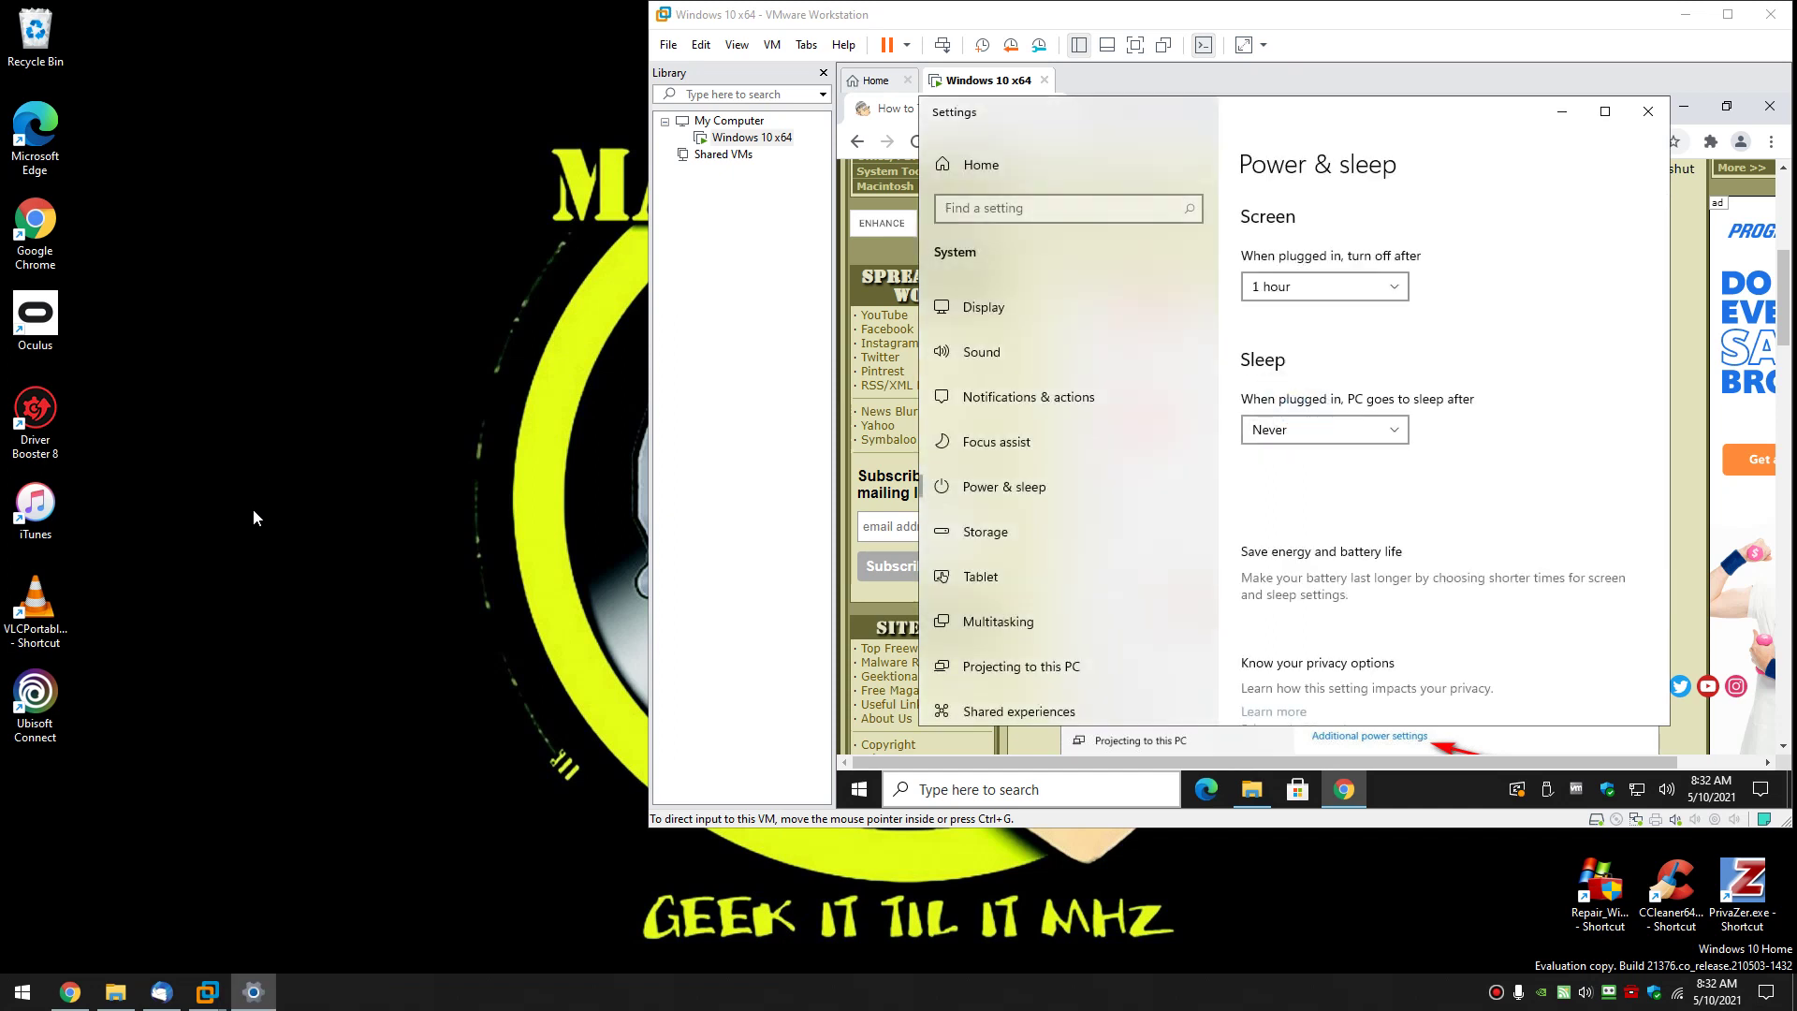
{"action": "left_click_drag", "start_coordinate": [1119, 114], "coordinate": [934, 122]}
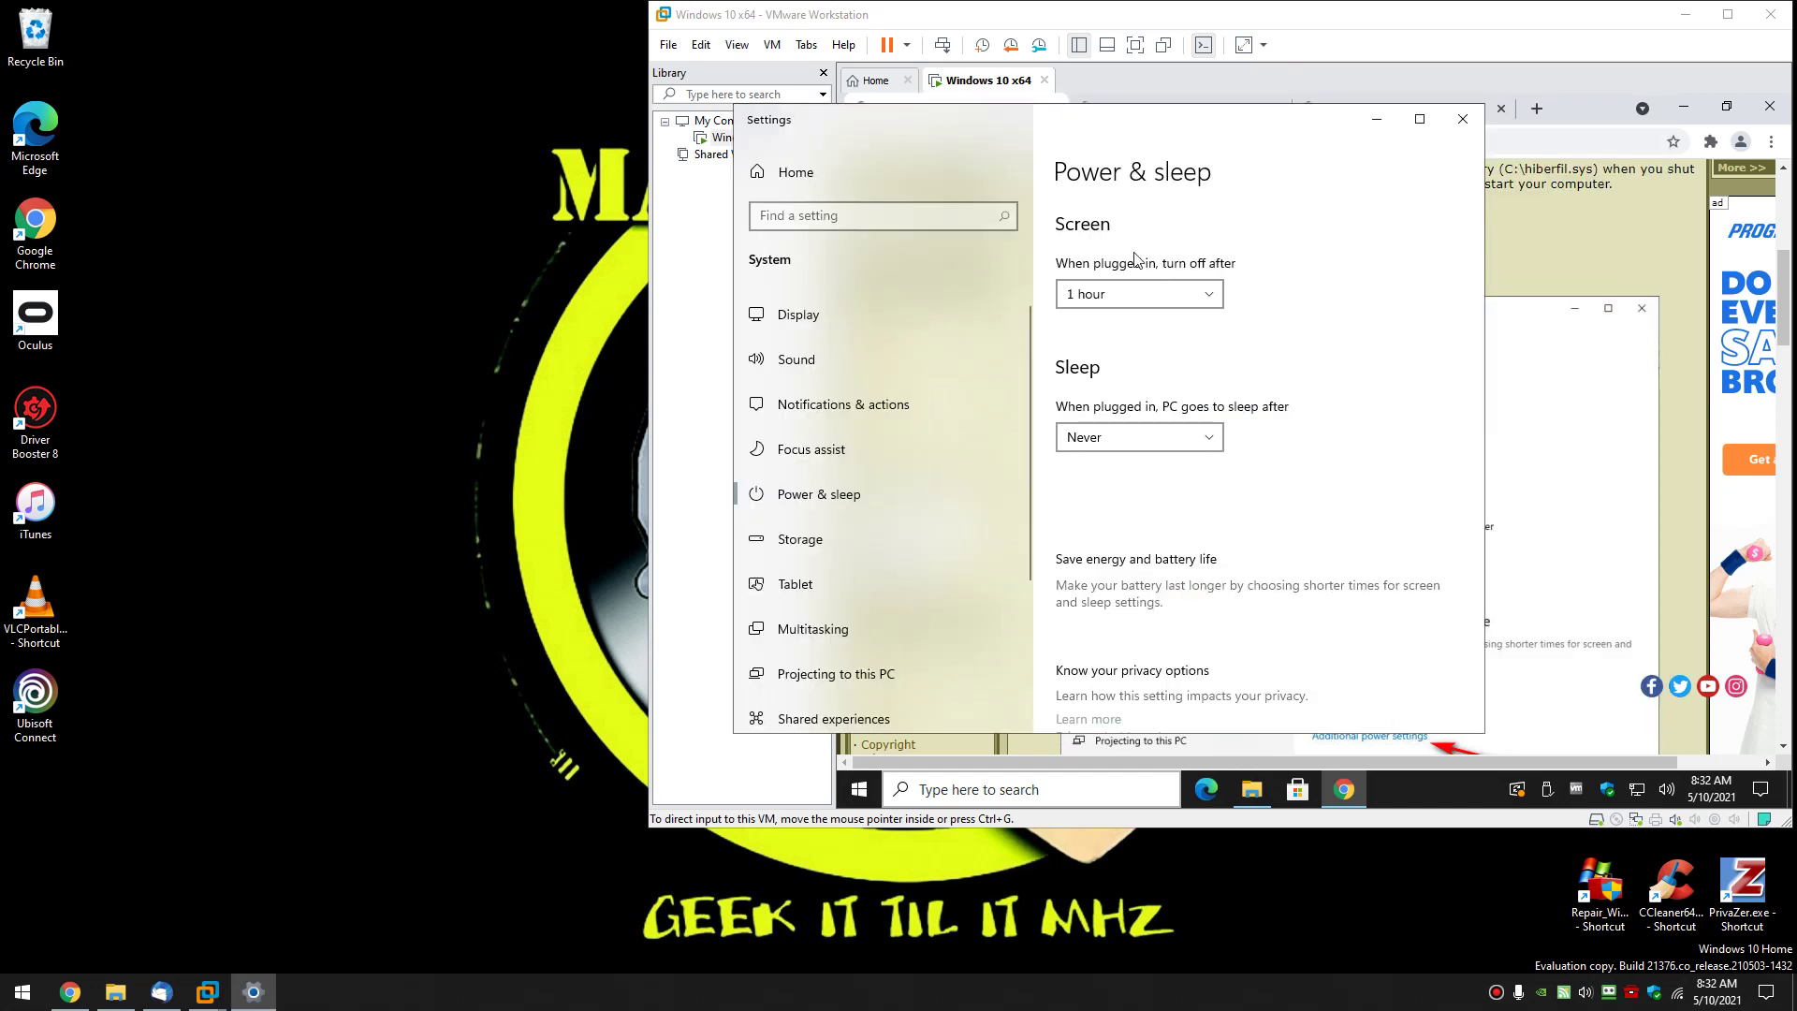
{"action": "scroll", "coordinate": [892, 416], "scroll_direction": "down", "scroll_amount": 2}
{"action": "scroll", "coordinate": [1281, 550], "scroll_direction": "down", "scroll_amount": 3}
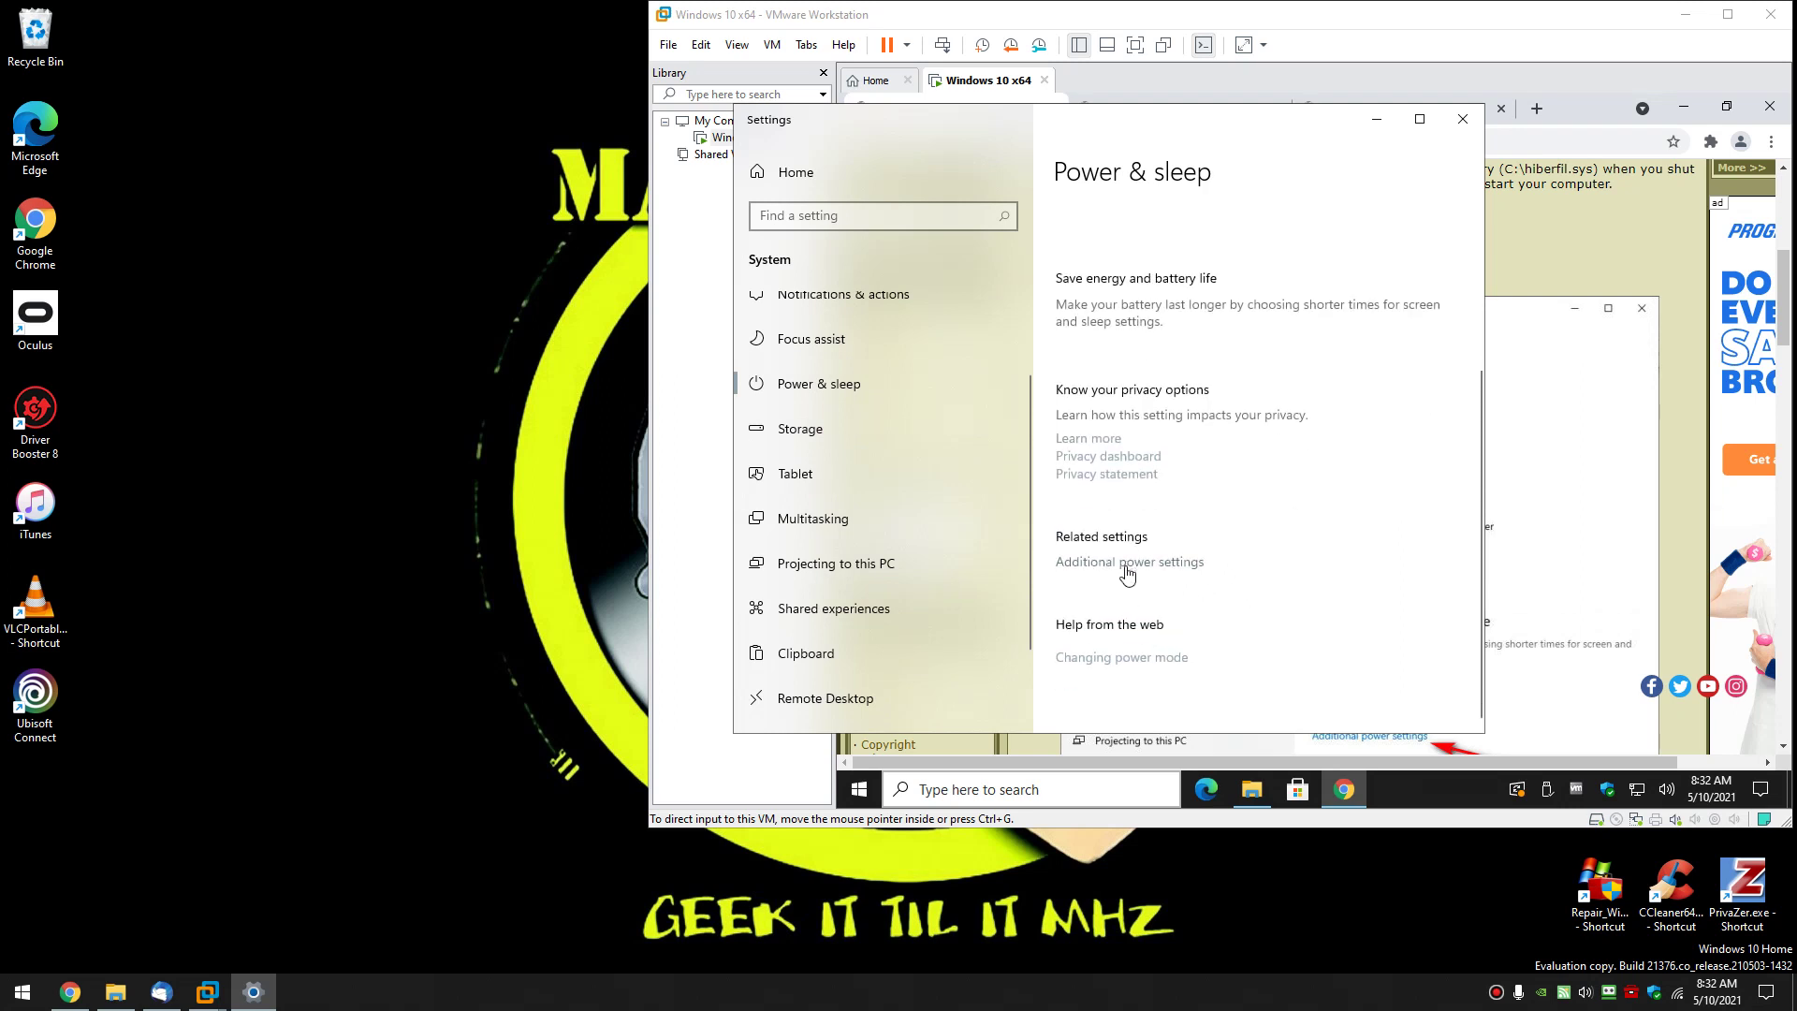
{"action": "left_click", "coordinate": [1127, 565]}
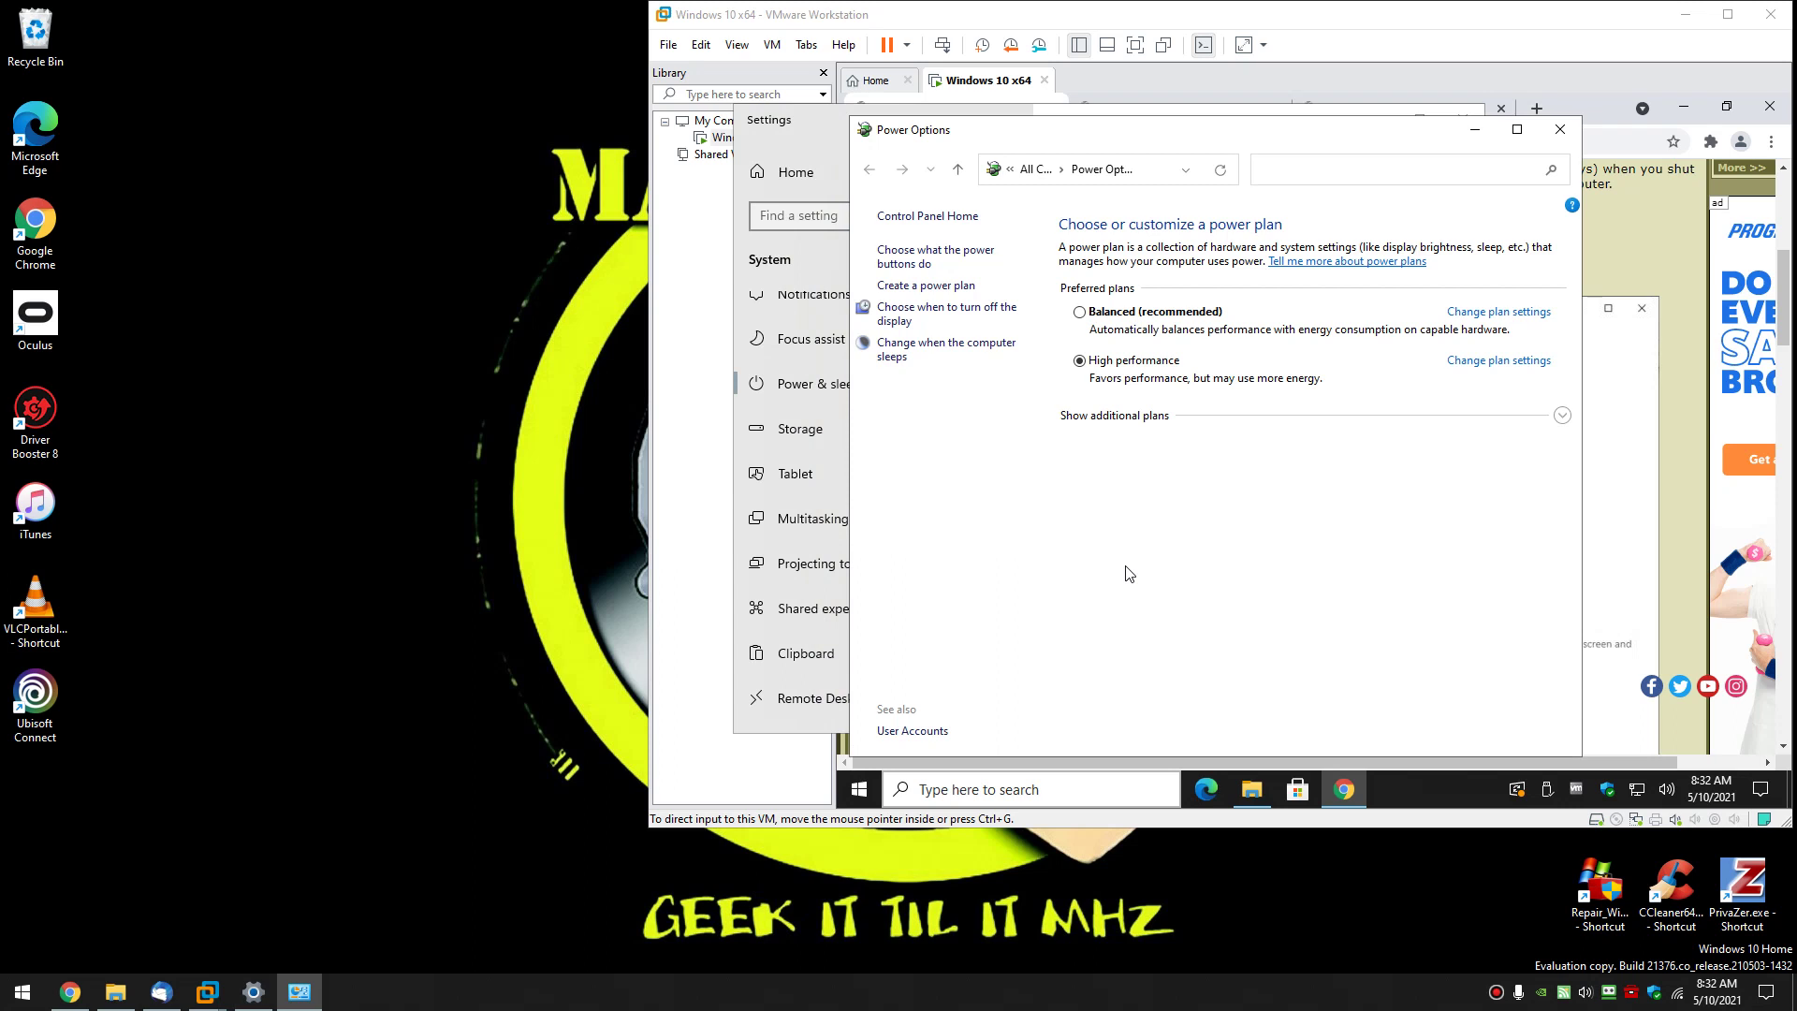
{"action": "left_click", "coordinate": [942, 258]}
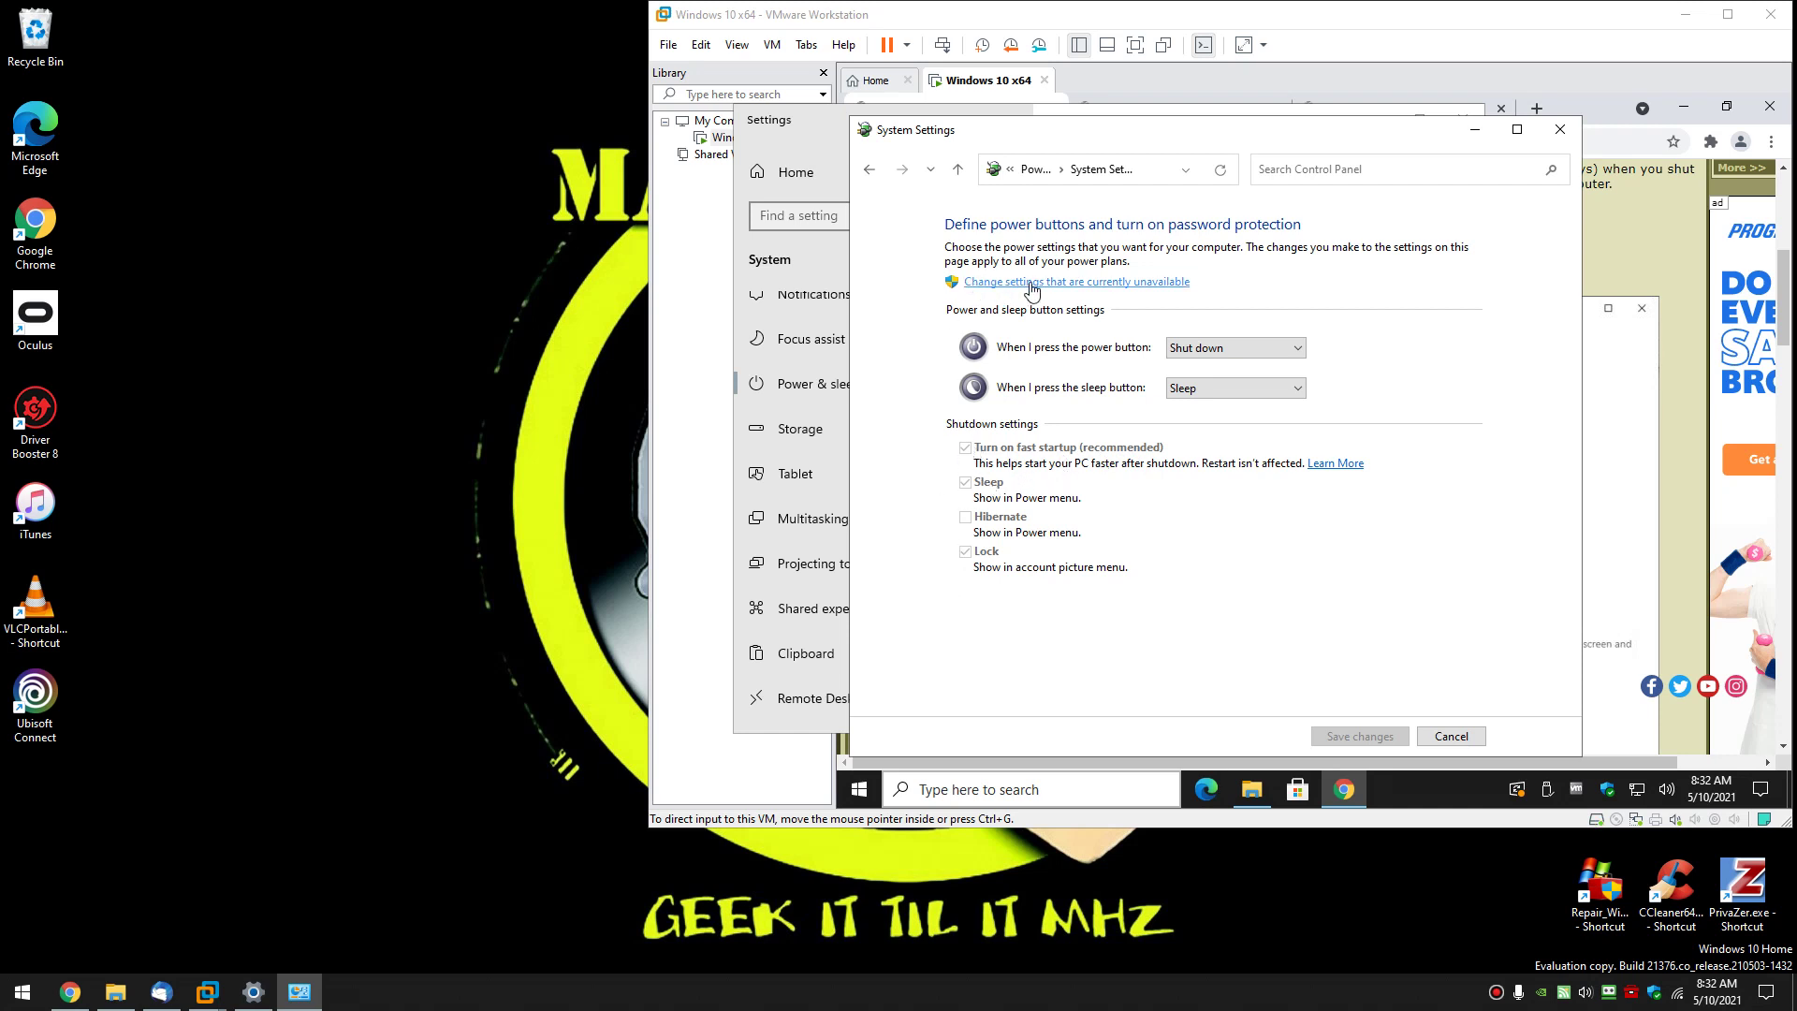
{"action": "left_click", "coordinate": [1177, 284]}
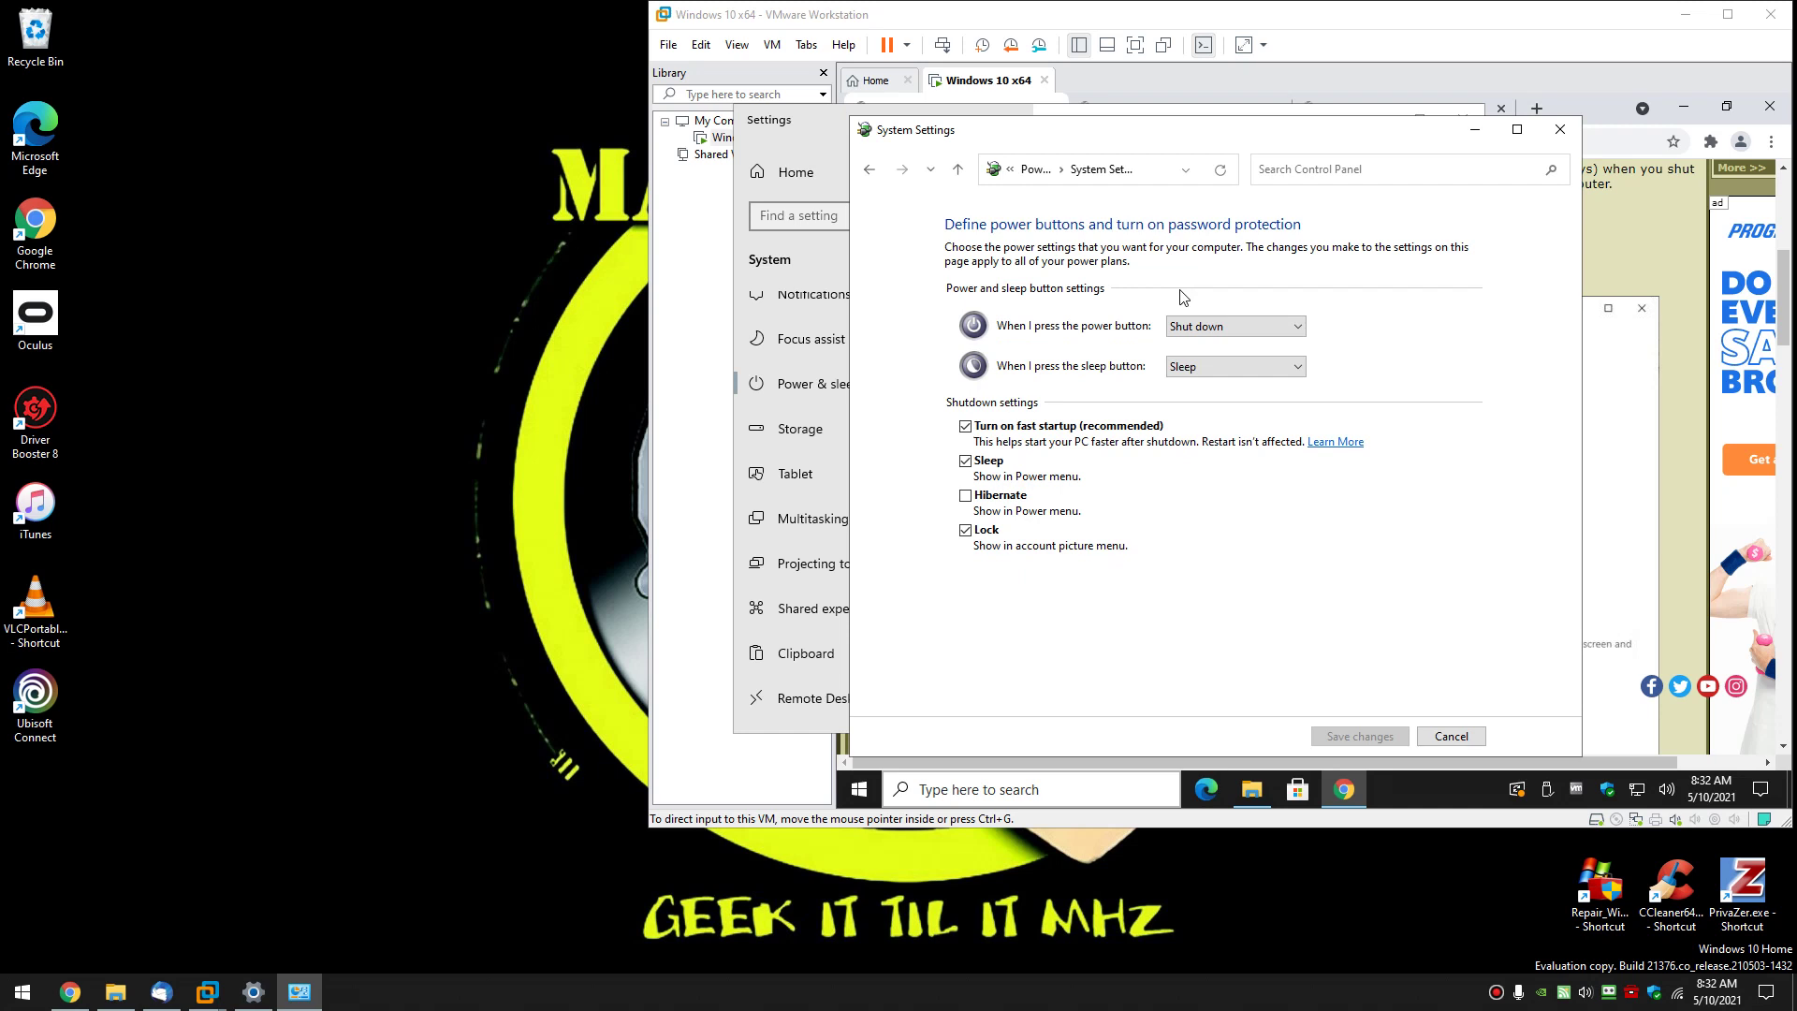
{"action": "left_click", "coordinate": [964, 428]}
{"action": "left_click", "coordinate": [1438, 736]}
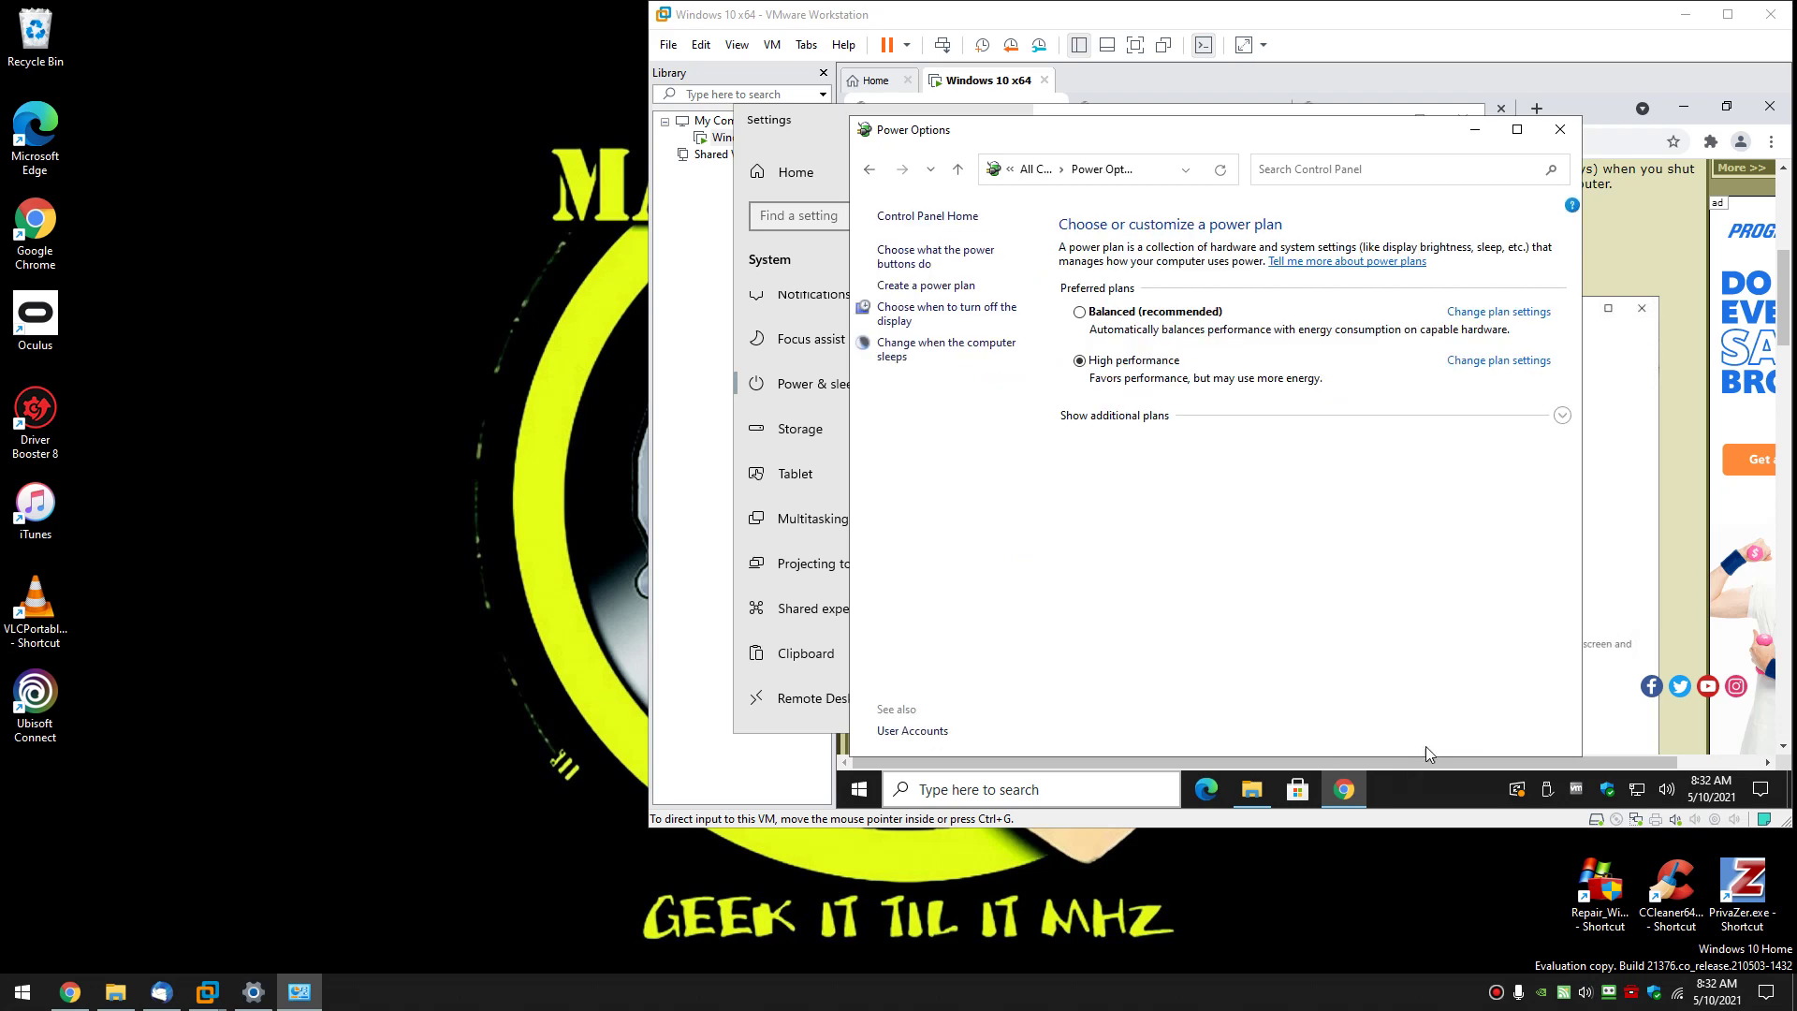
{"action": "left_click", "coordinate": [1562, 130]}
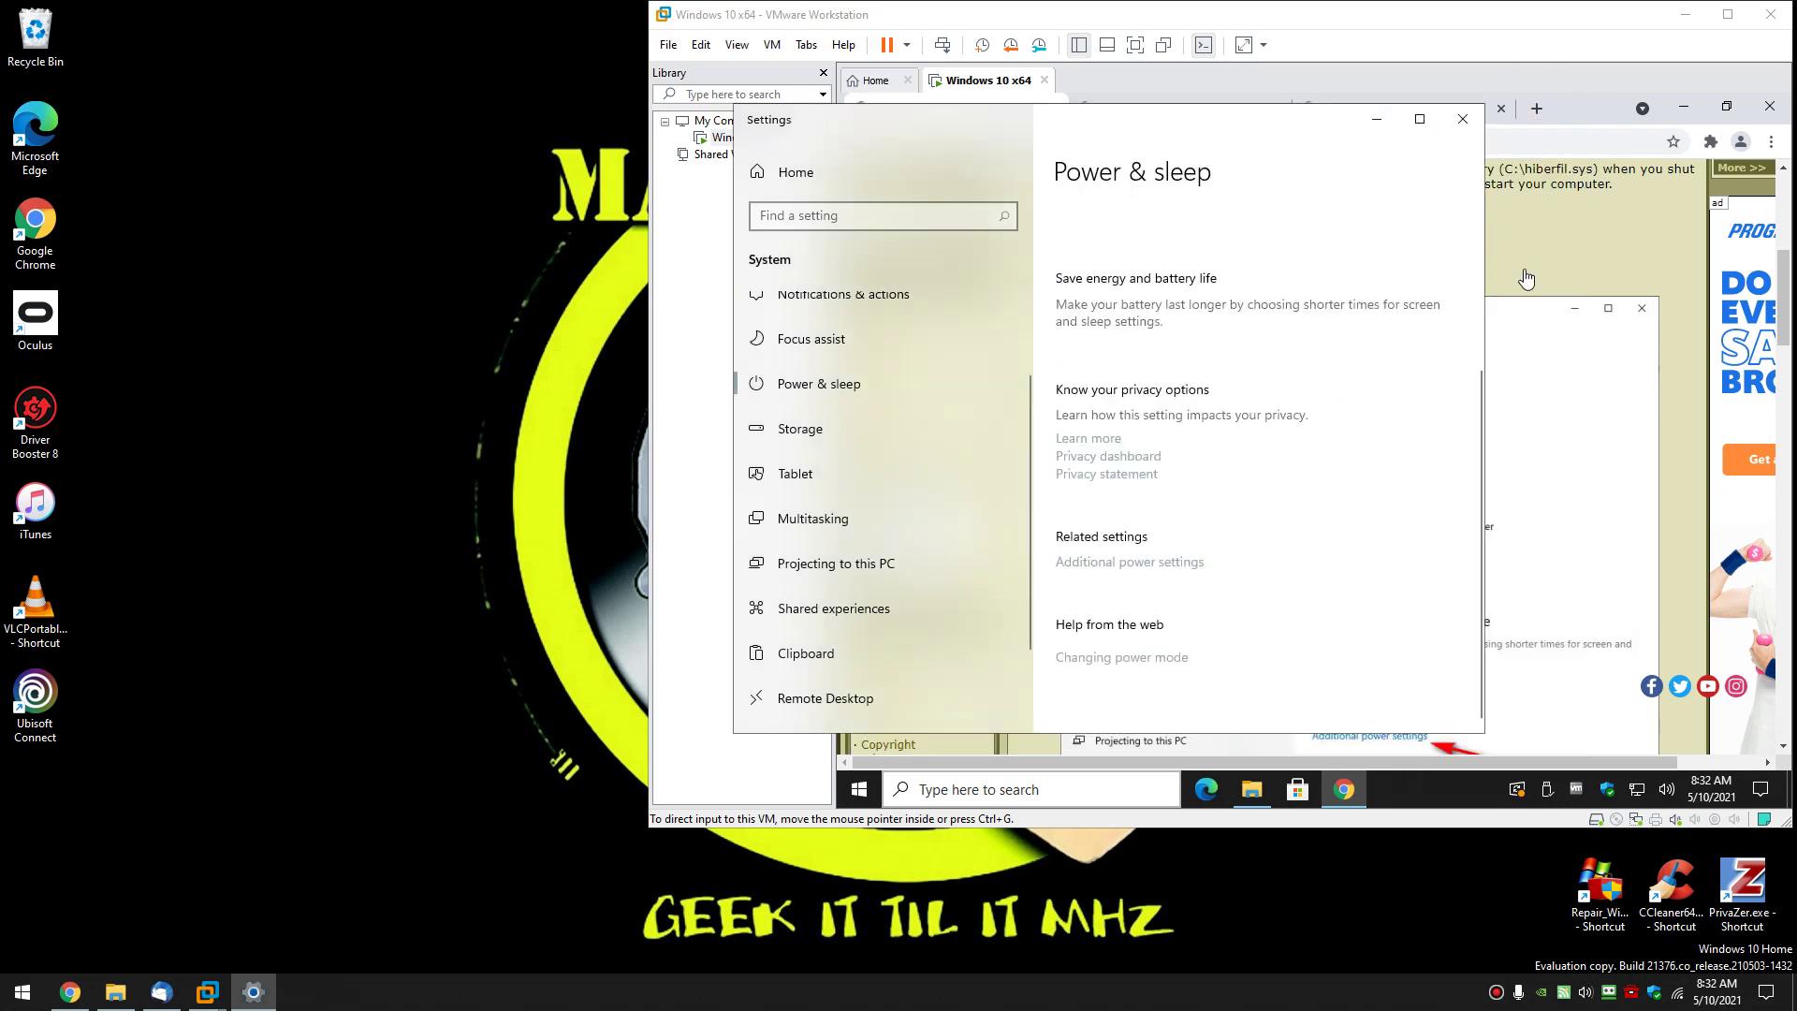
Step: Close host Settings and open the VM's Power & sleep, then Additional power settings
{"action": "left_click", "coordinate": [1463, 119]}
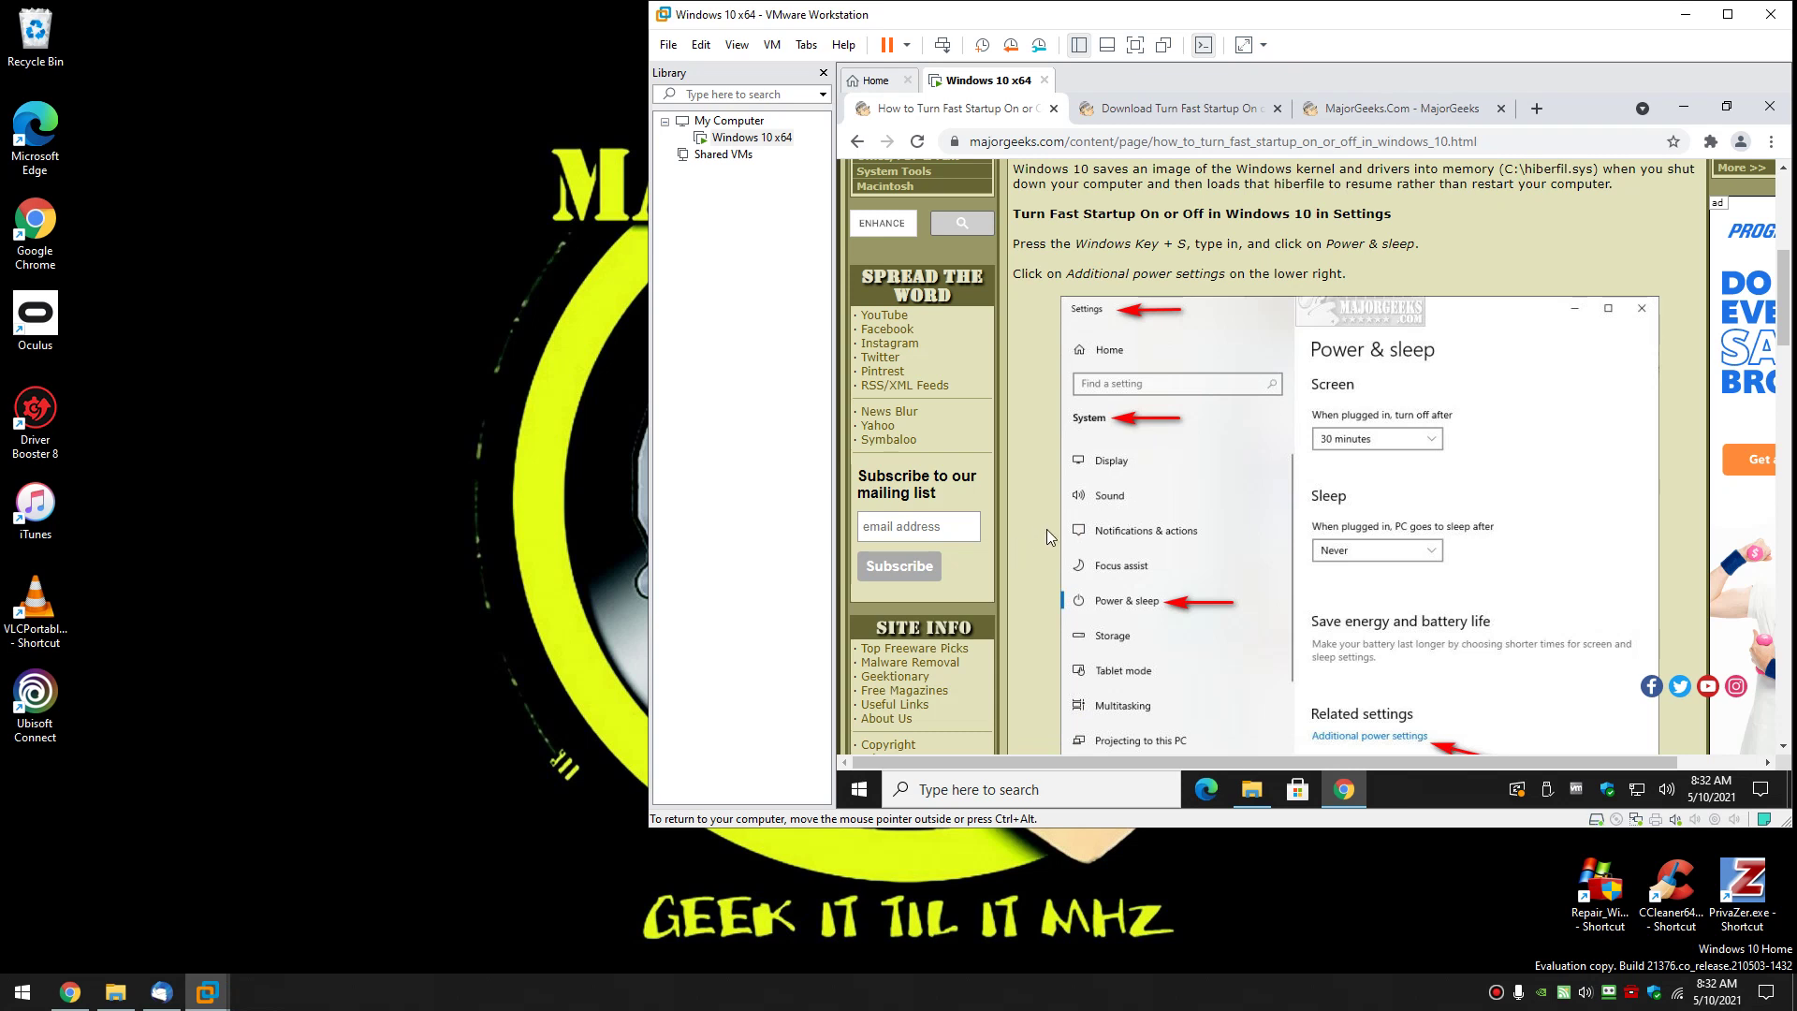
{"action": "left_click", "coordinate": [1046, 789]}
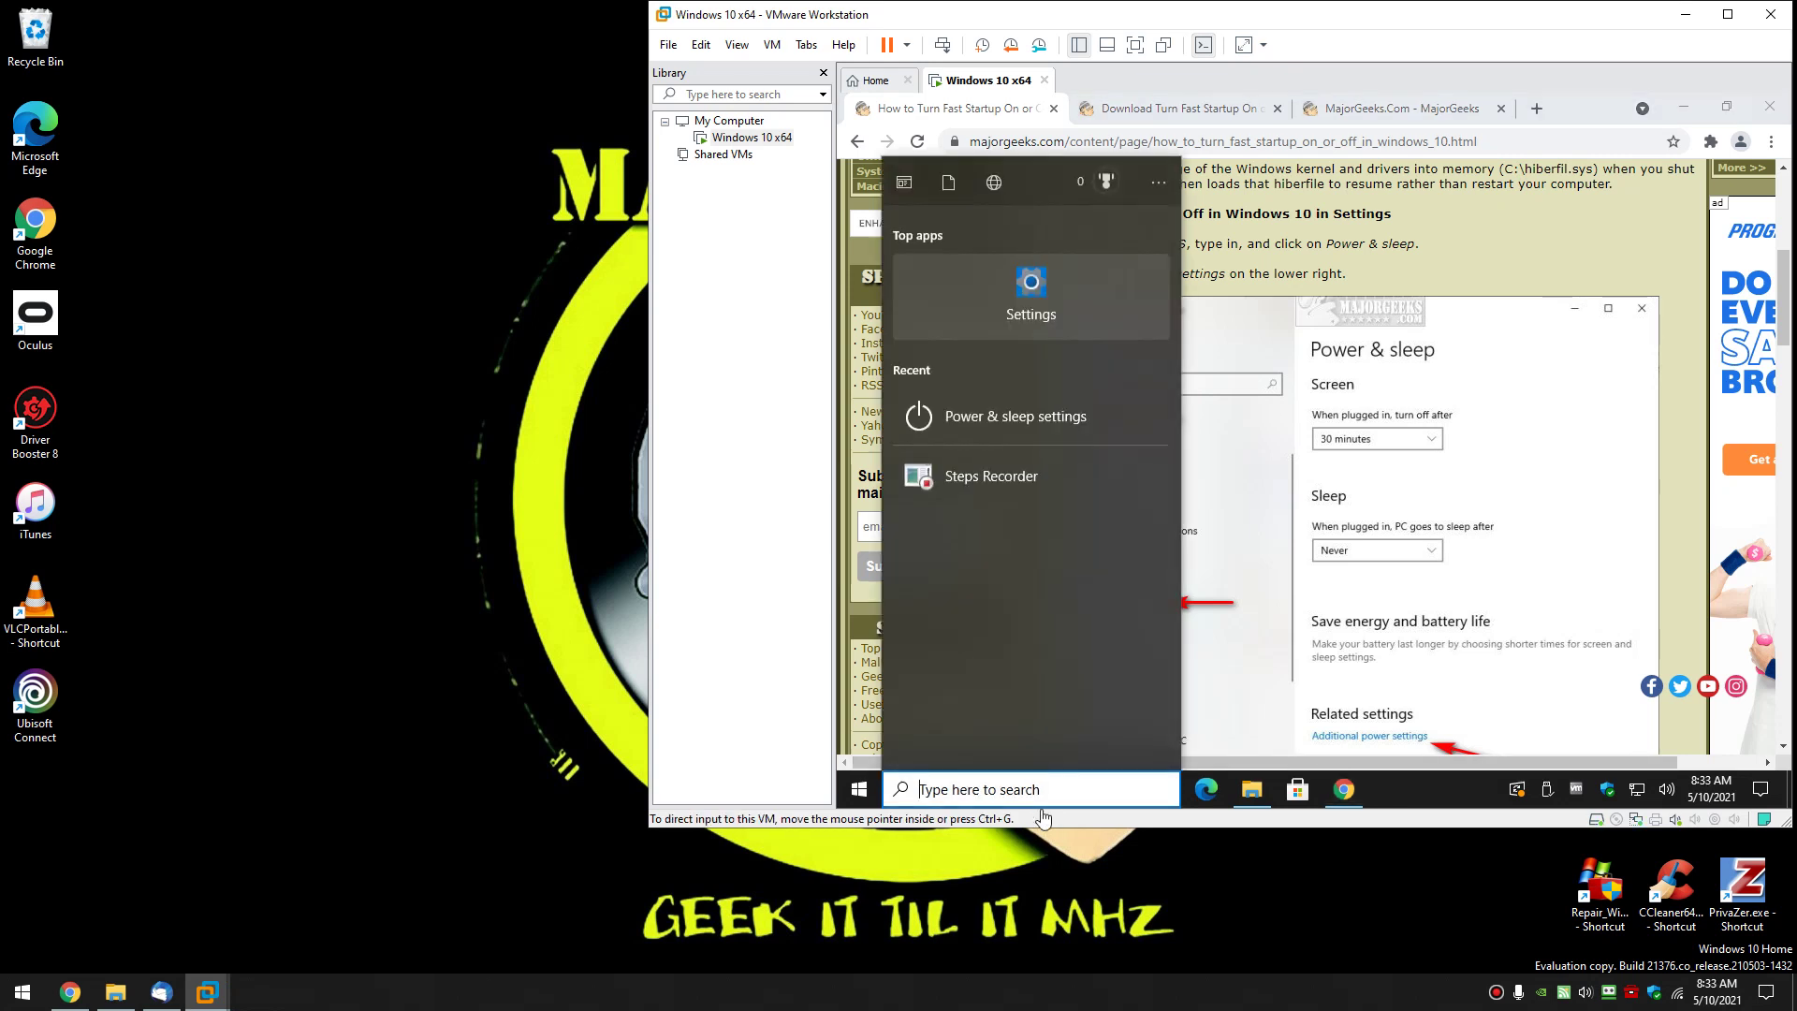
{"action": "left_click", "coordinate": [1062, 412]}
{"action": "scroll", "coordinate": [1353, 618], "scroll_direction": "down", "scroll_amount": 3}
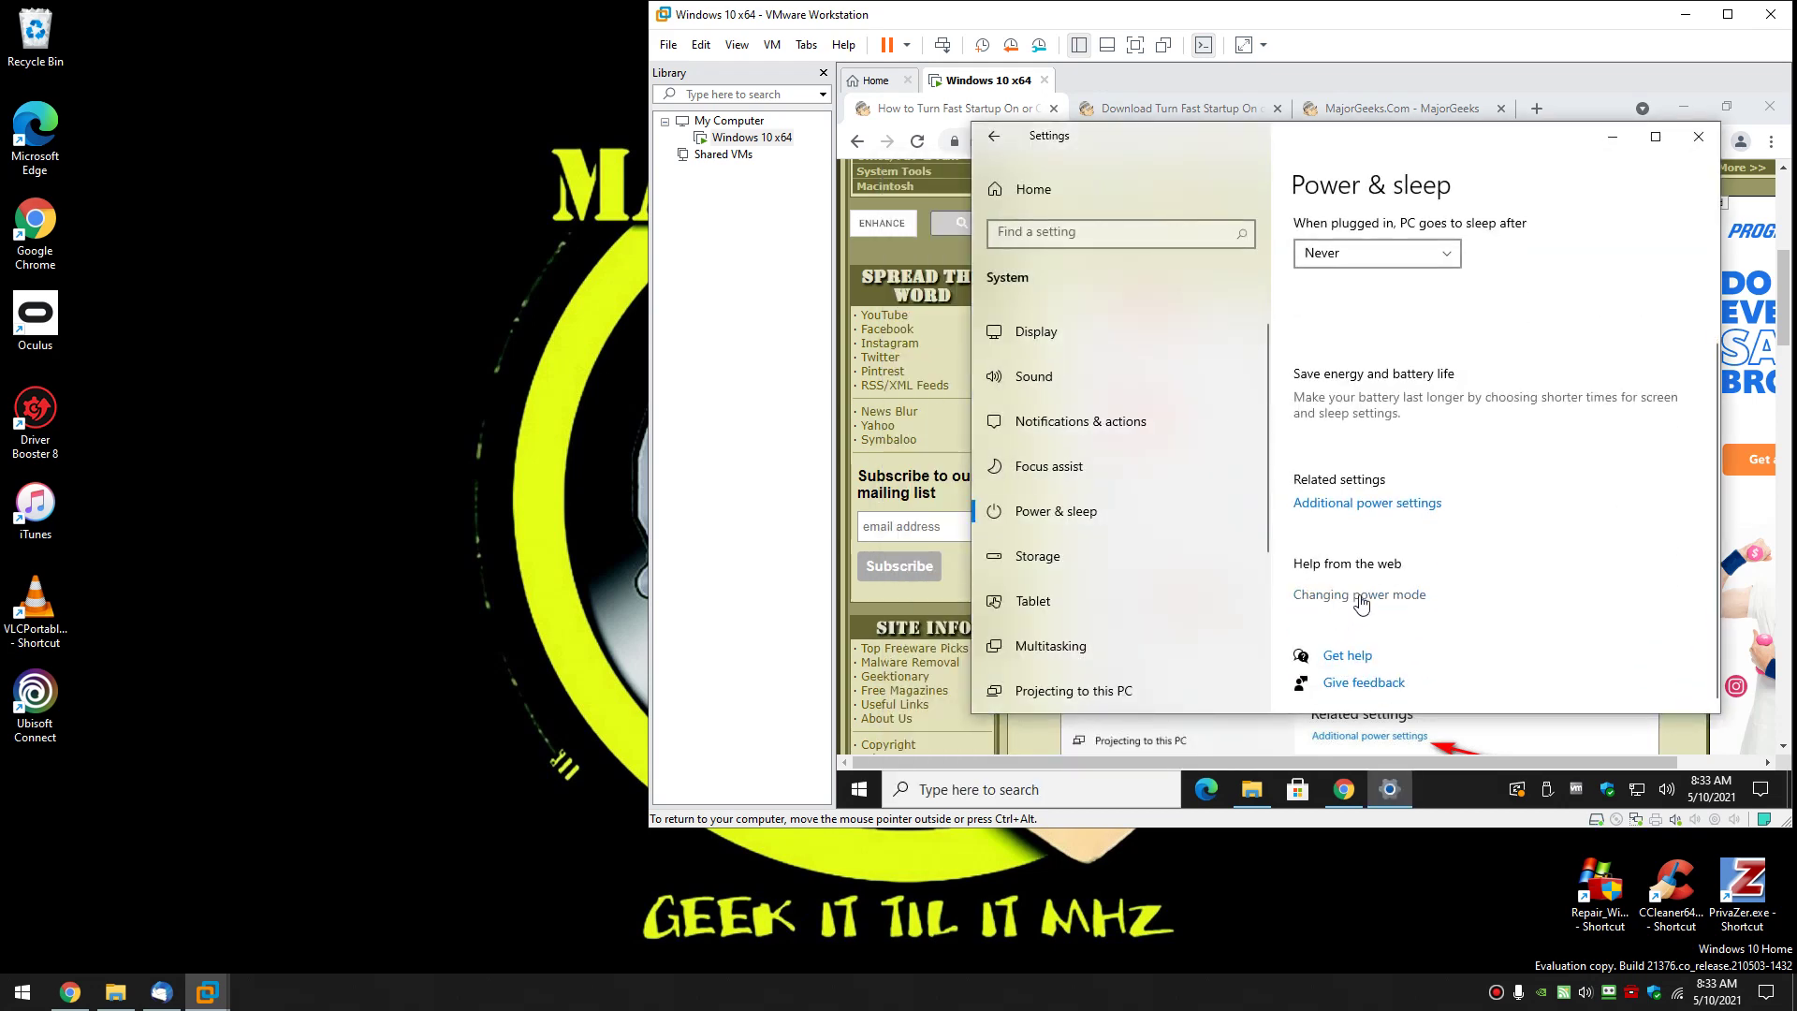
{"action": "left_click", "coordinate": [1421, 514]}
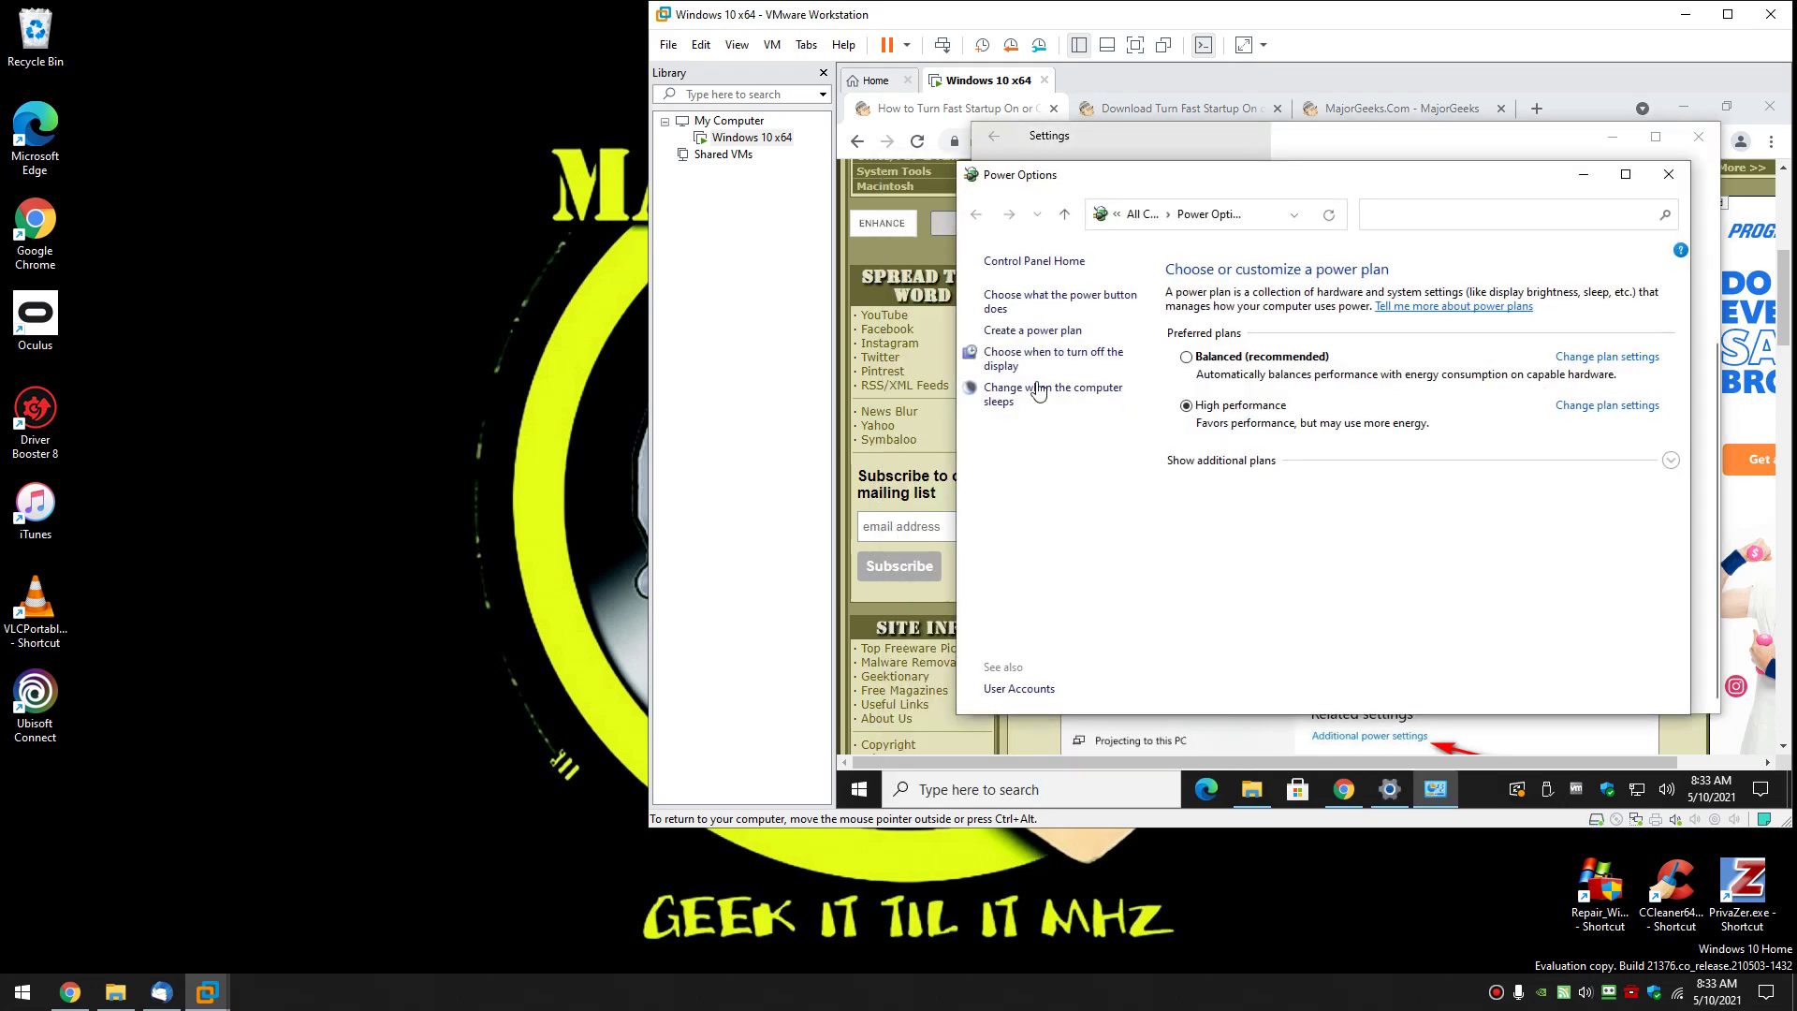
Step: Check 'Choose what the power button does' for a fast startup option, then close both windows
{"action": "left_click", "coordinate": [1034, 300]}
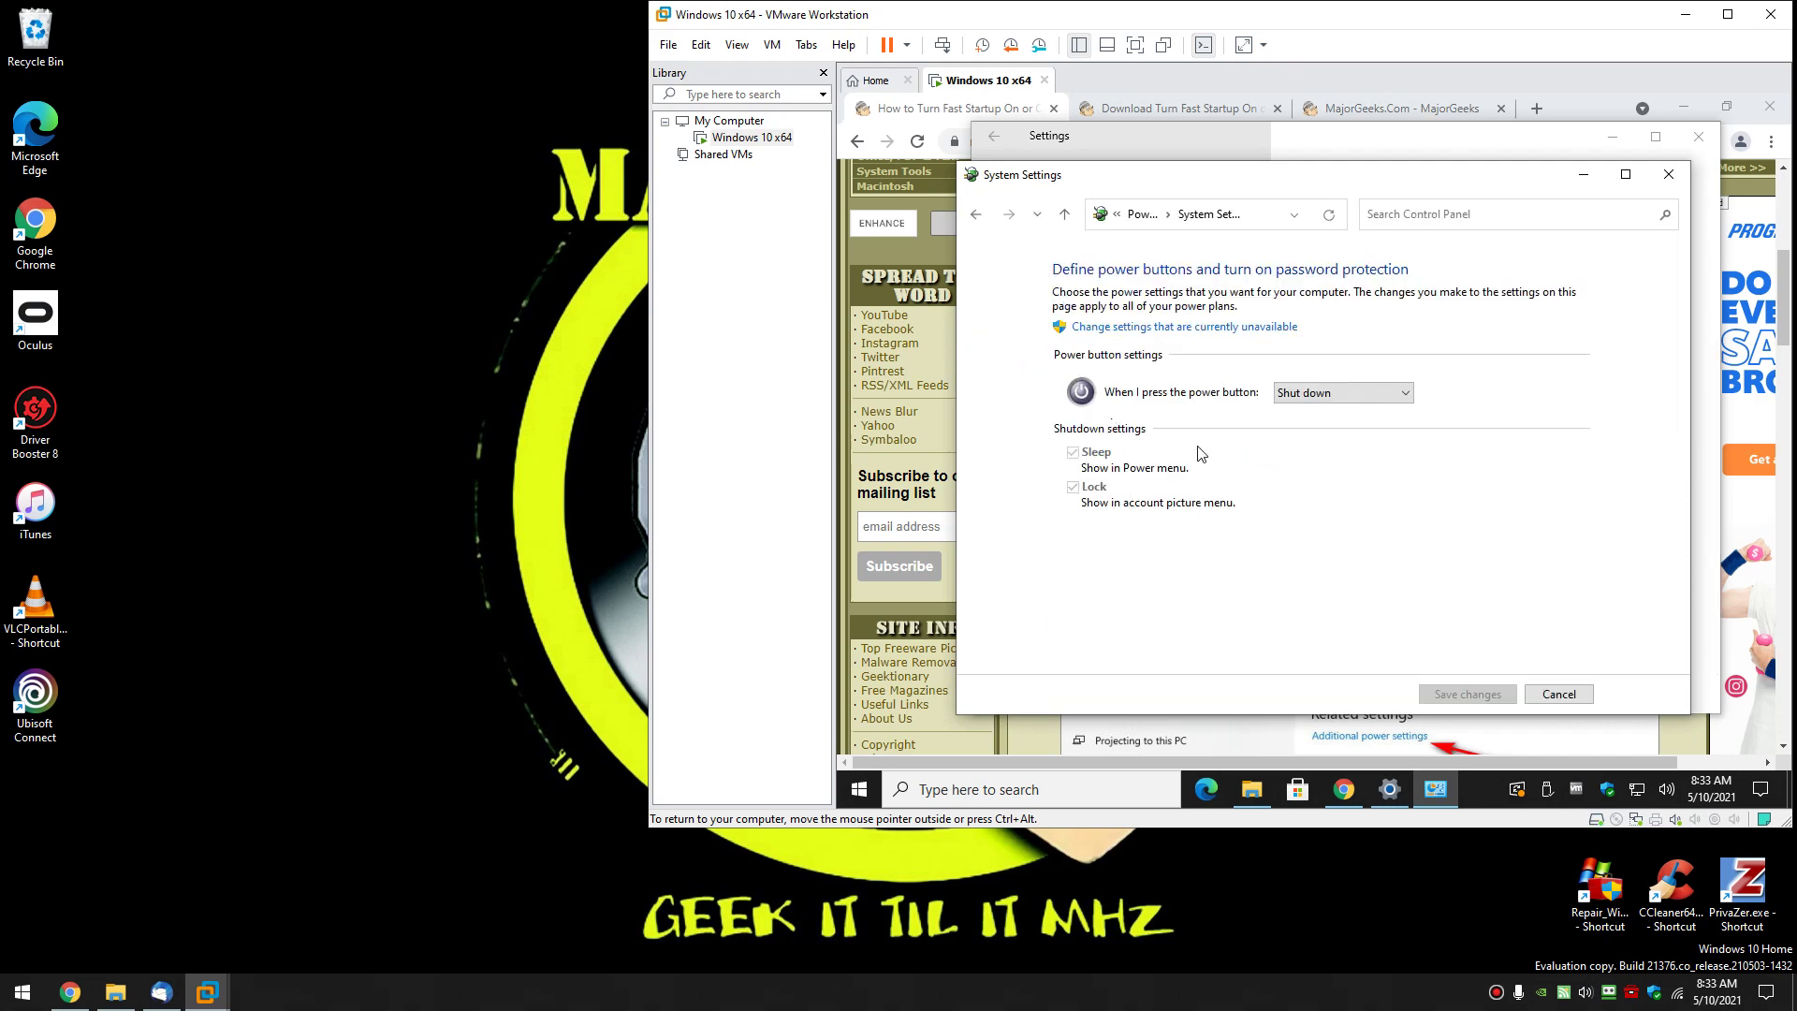
{"action": "left_click", "coordinate": [1669, 174]}
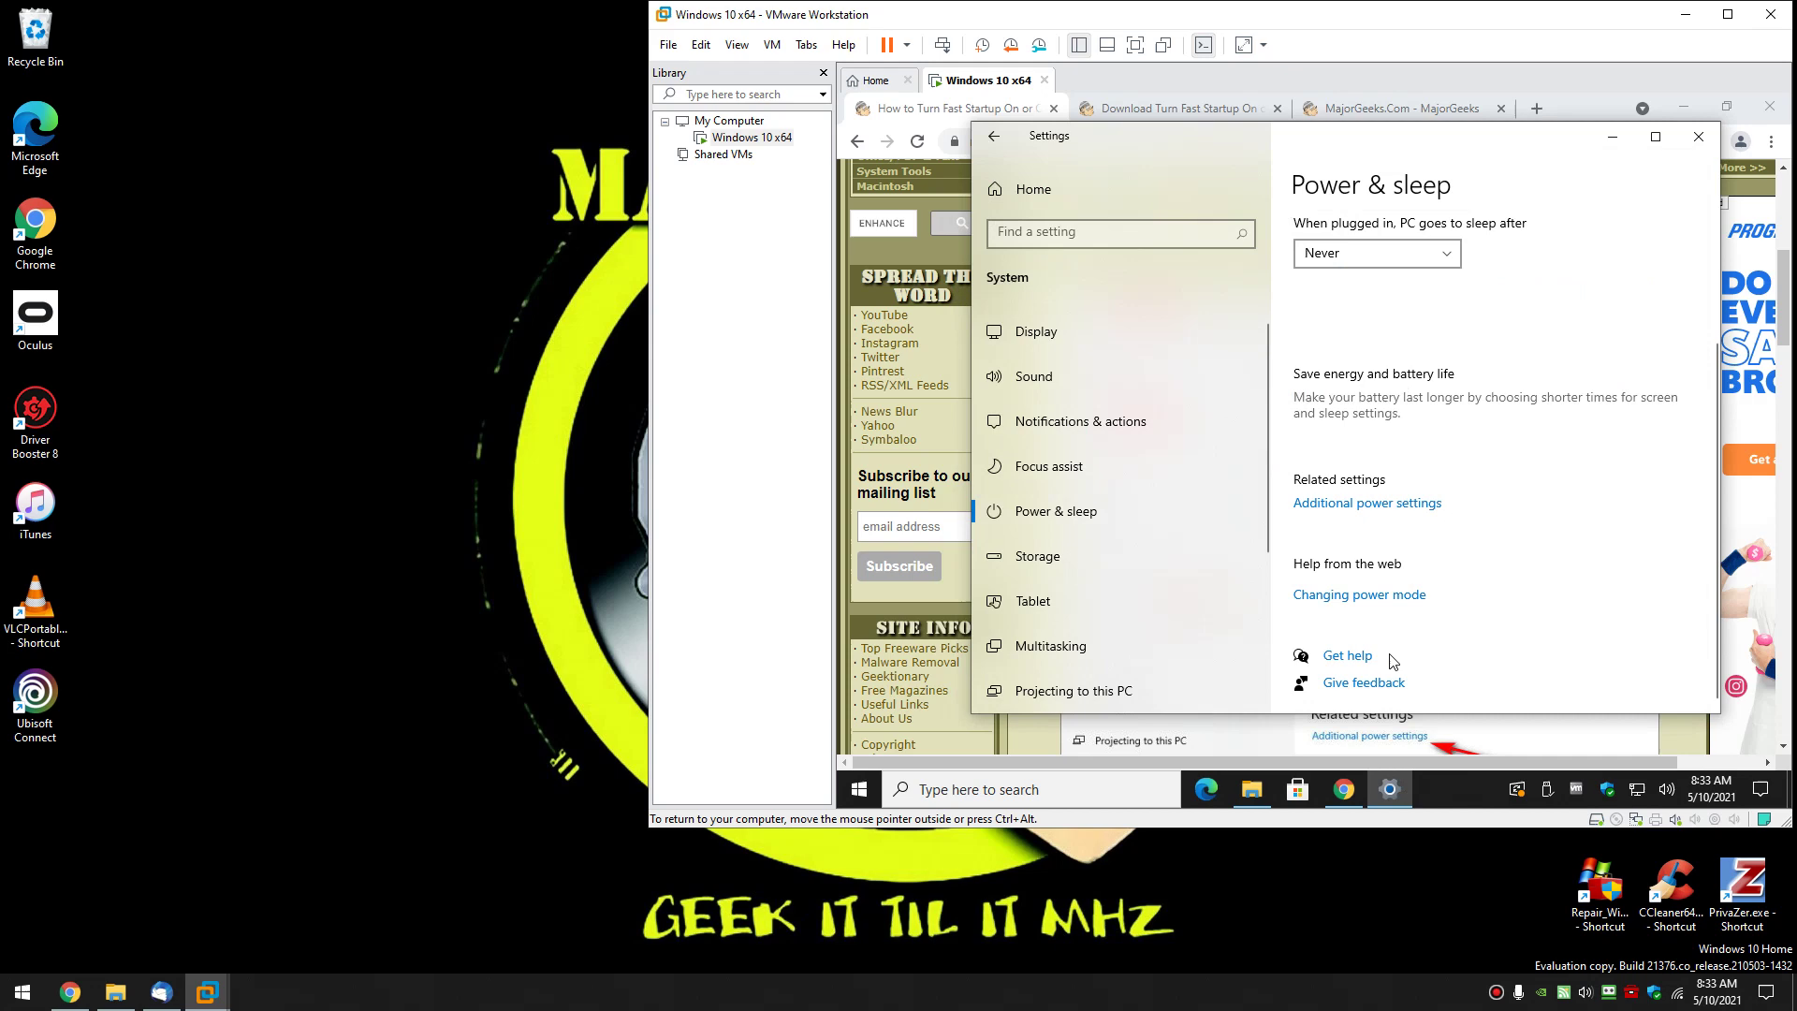
{"action": "left_click", "coordinate": [1699, 136]}
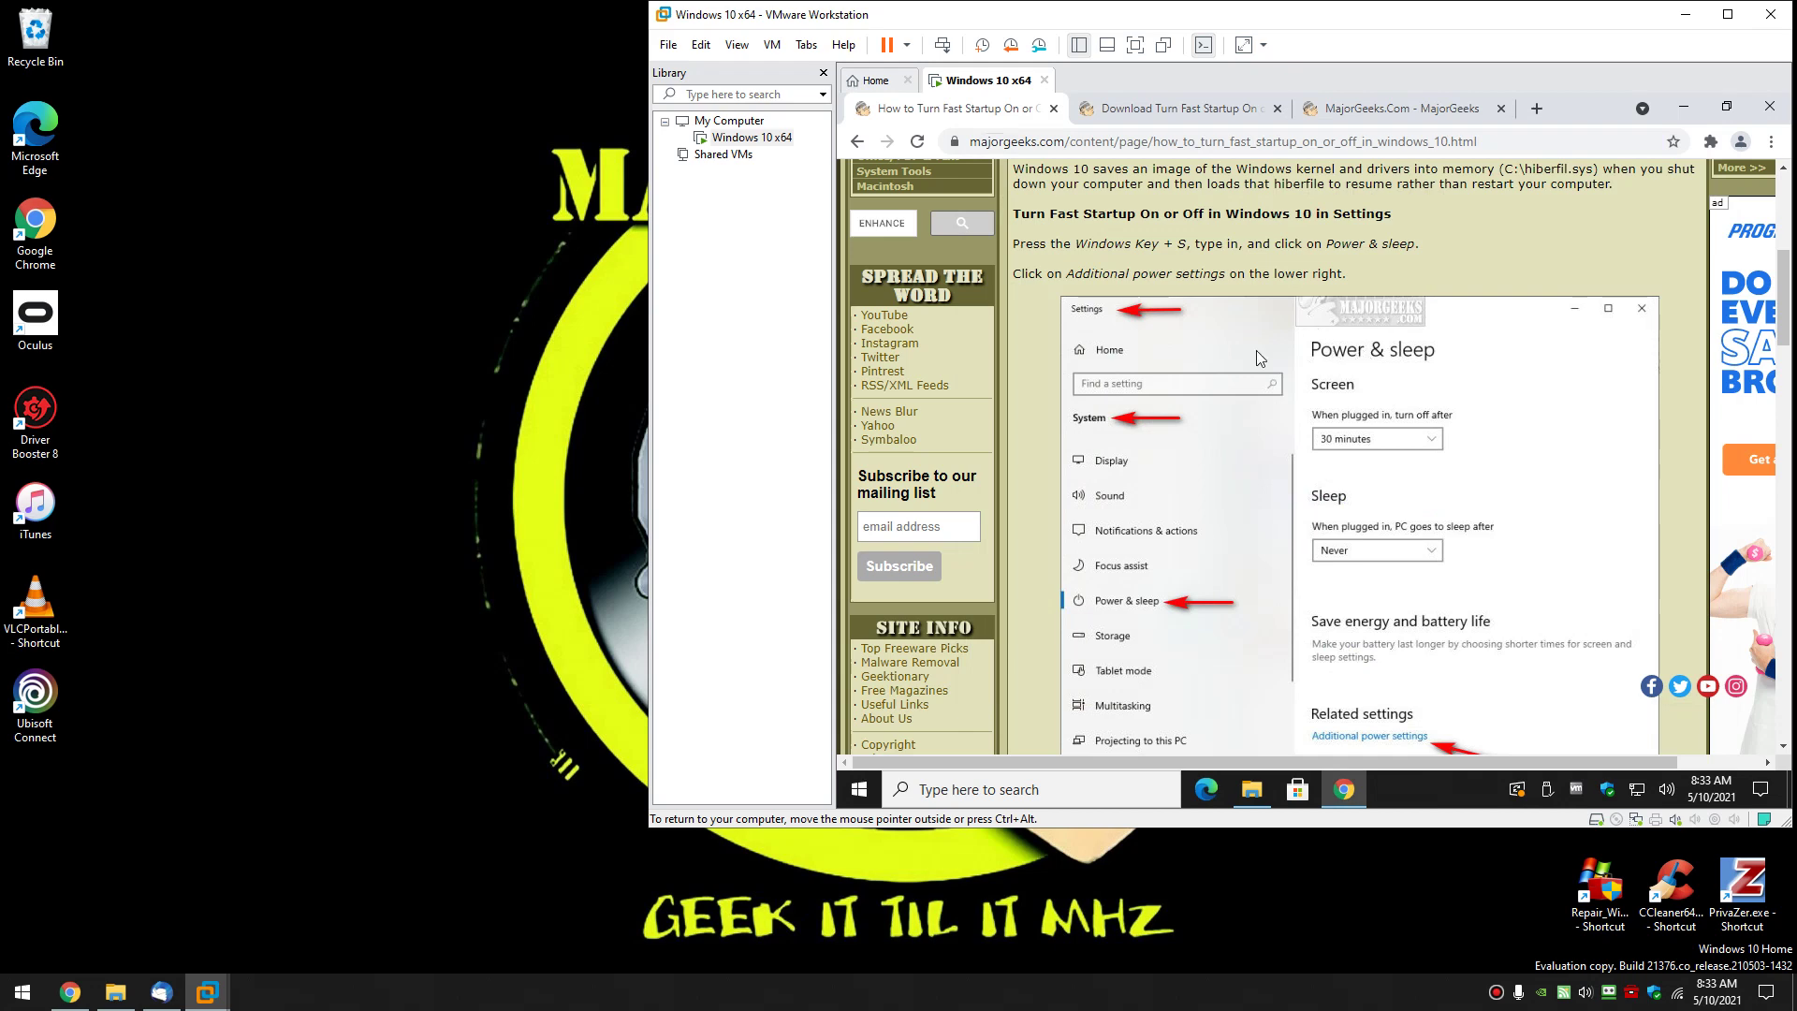
Step: Scroll to the PowerShell tip and copy the command 'powercfg -h on'
{"action": "scroll", "coordinate": [1217, 403], "scroll_direction": "down", "scroll_amount": 2}
{"action": "scroll", "coordinate": [1203, 455], "scroll_direction": "down", "scroll_amount": 5}
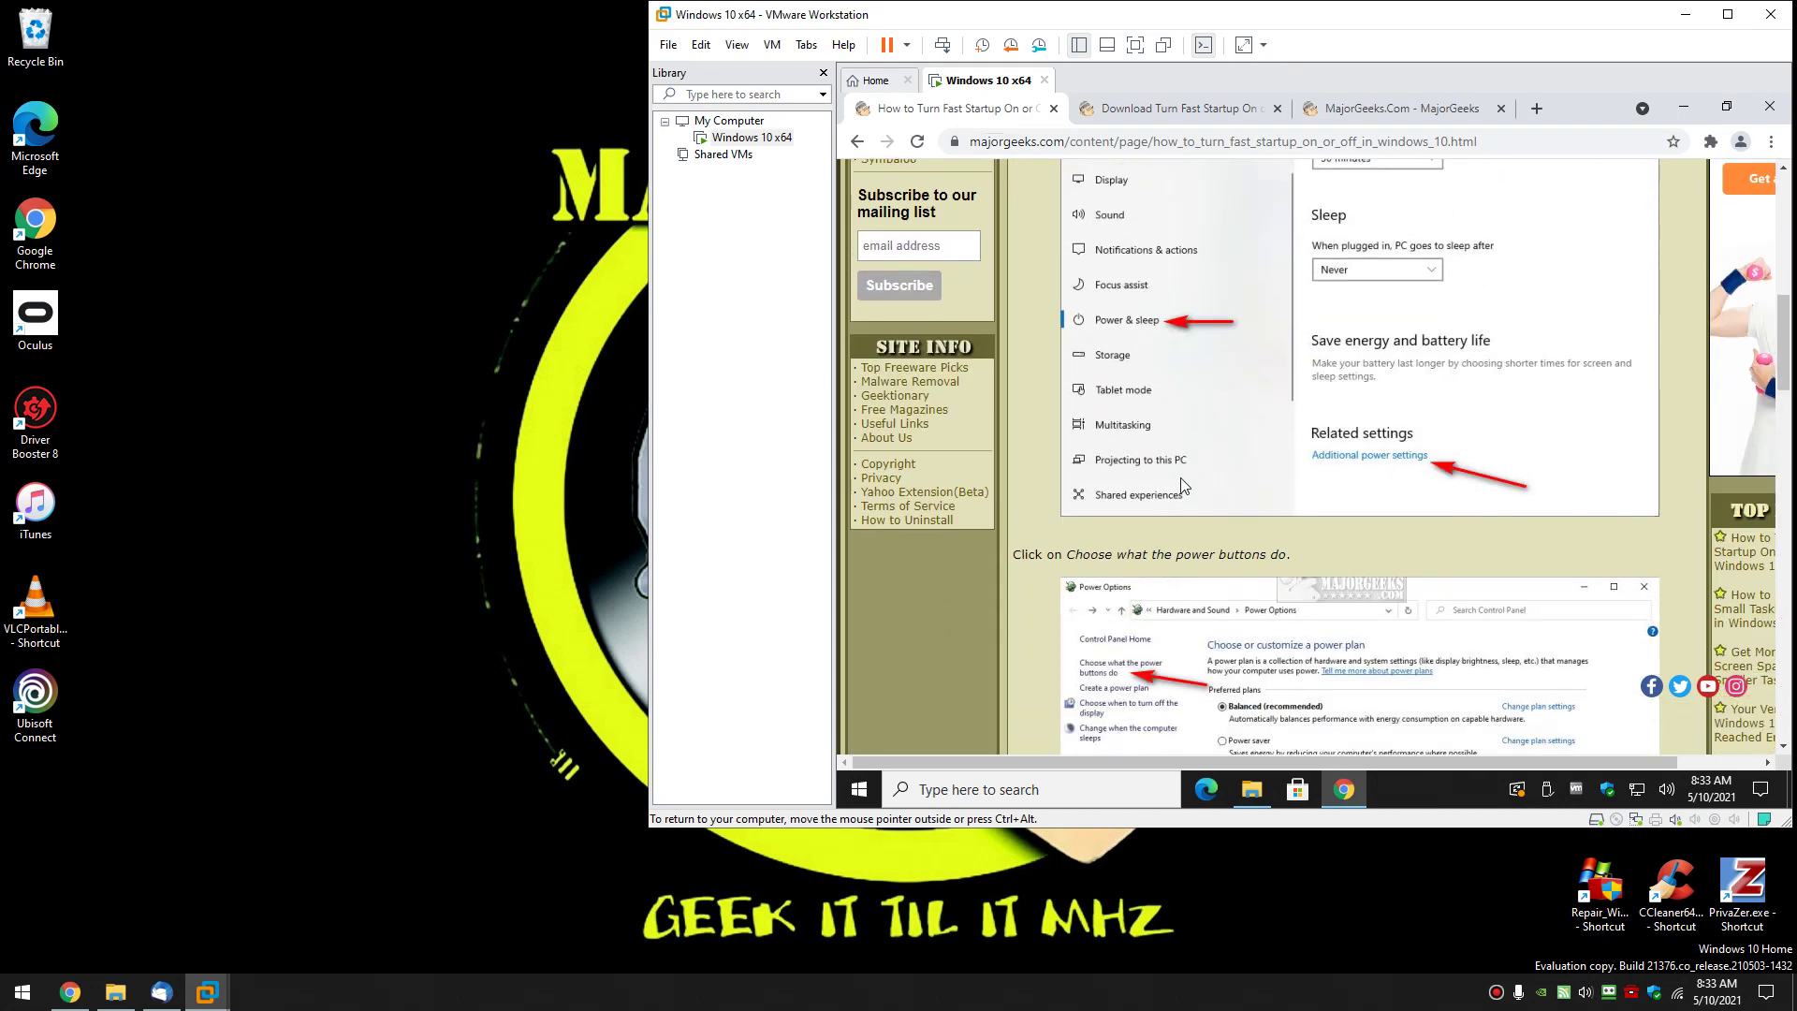
{"action": "scroll", "coordinate": [1170, 480], "scroll_direction": "down", "scroll_amount": 5}
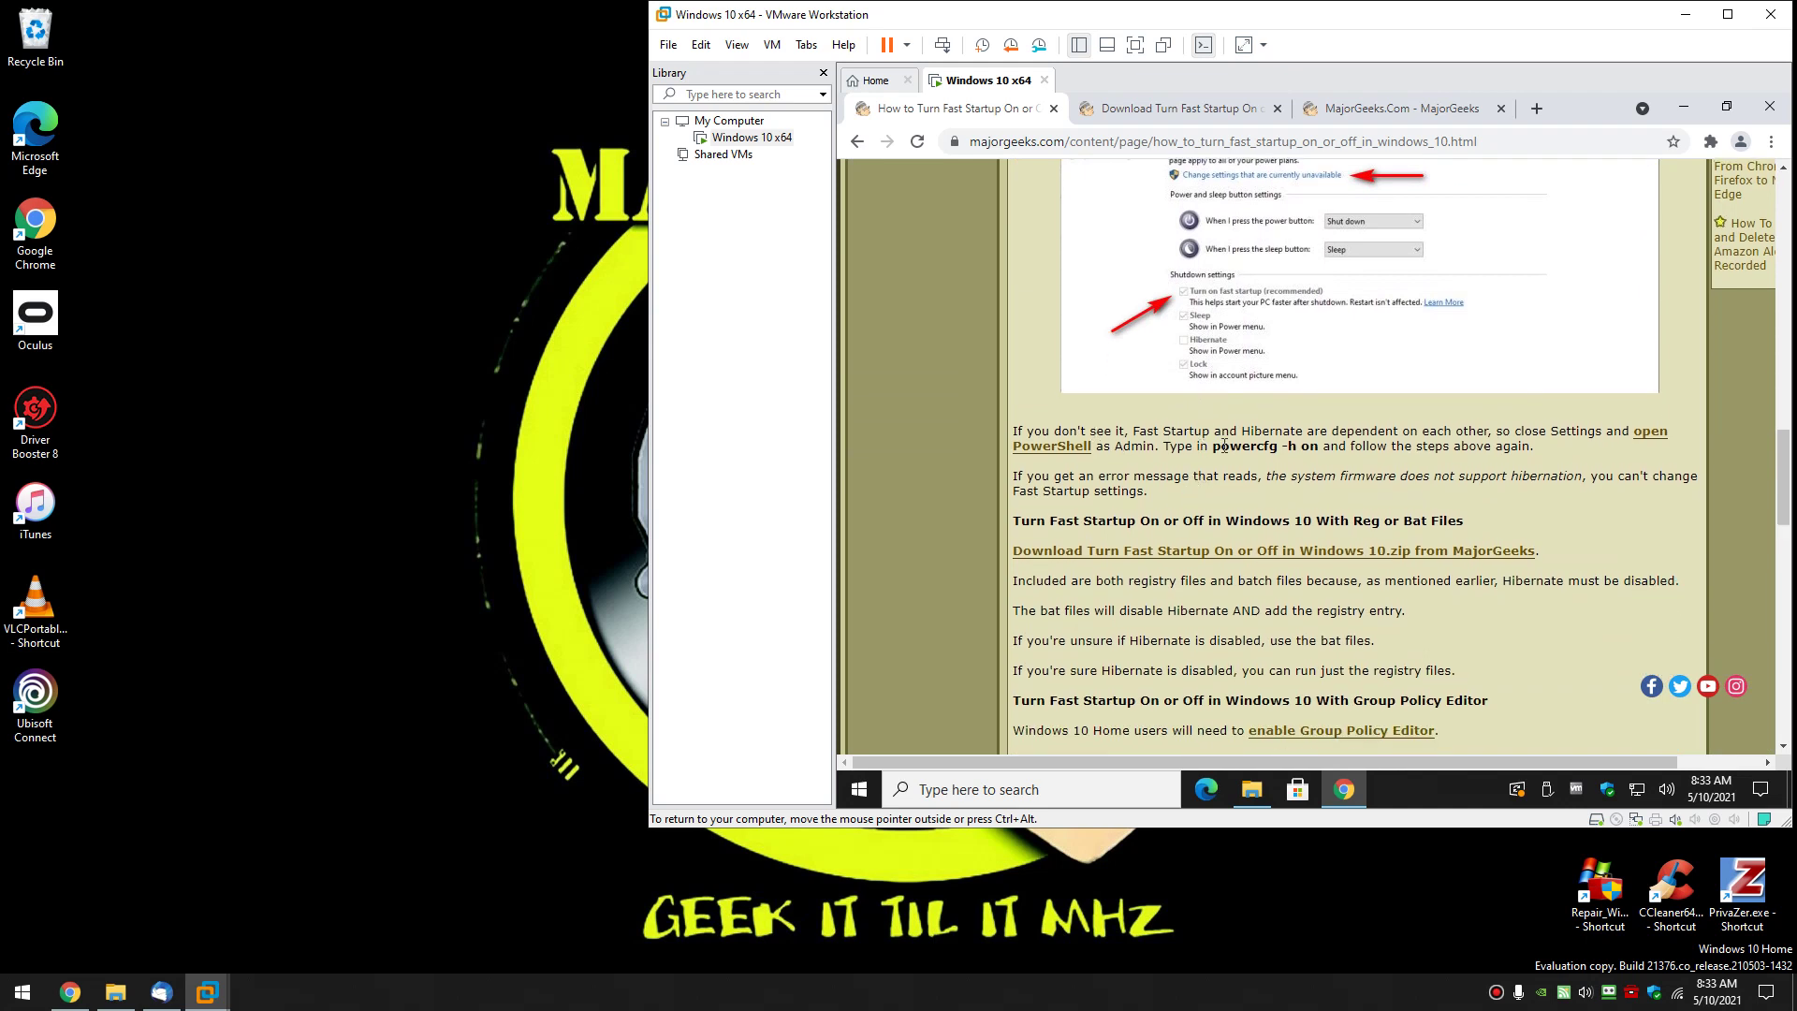
{"action": "left_click_drag", "start_coordinate": [1214, 446], "coordinate": [1317, 448]}
{"action": "right_click", "coordinate": [1316, 447]}
{"action": "left_click", "coordinate": [1333, 463]}
Step: Run 'powercfg -h on' in an admin PowerShell; firmware reports hibernation is unsupported
{"action": "key", "text": "super+x"}
{"action": "left_click", "coordinate": [946, 560]}
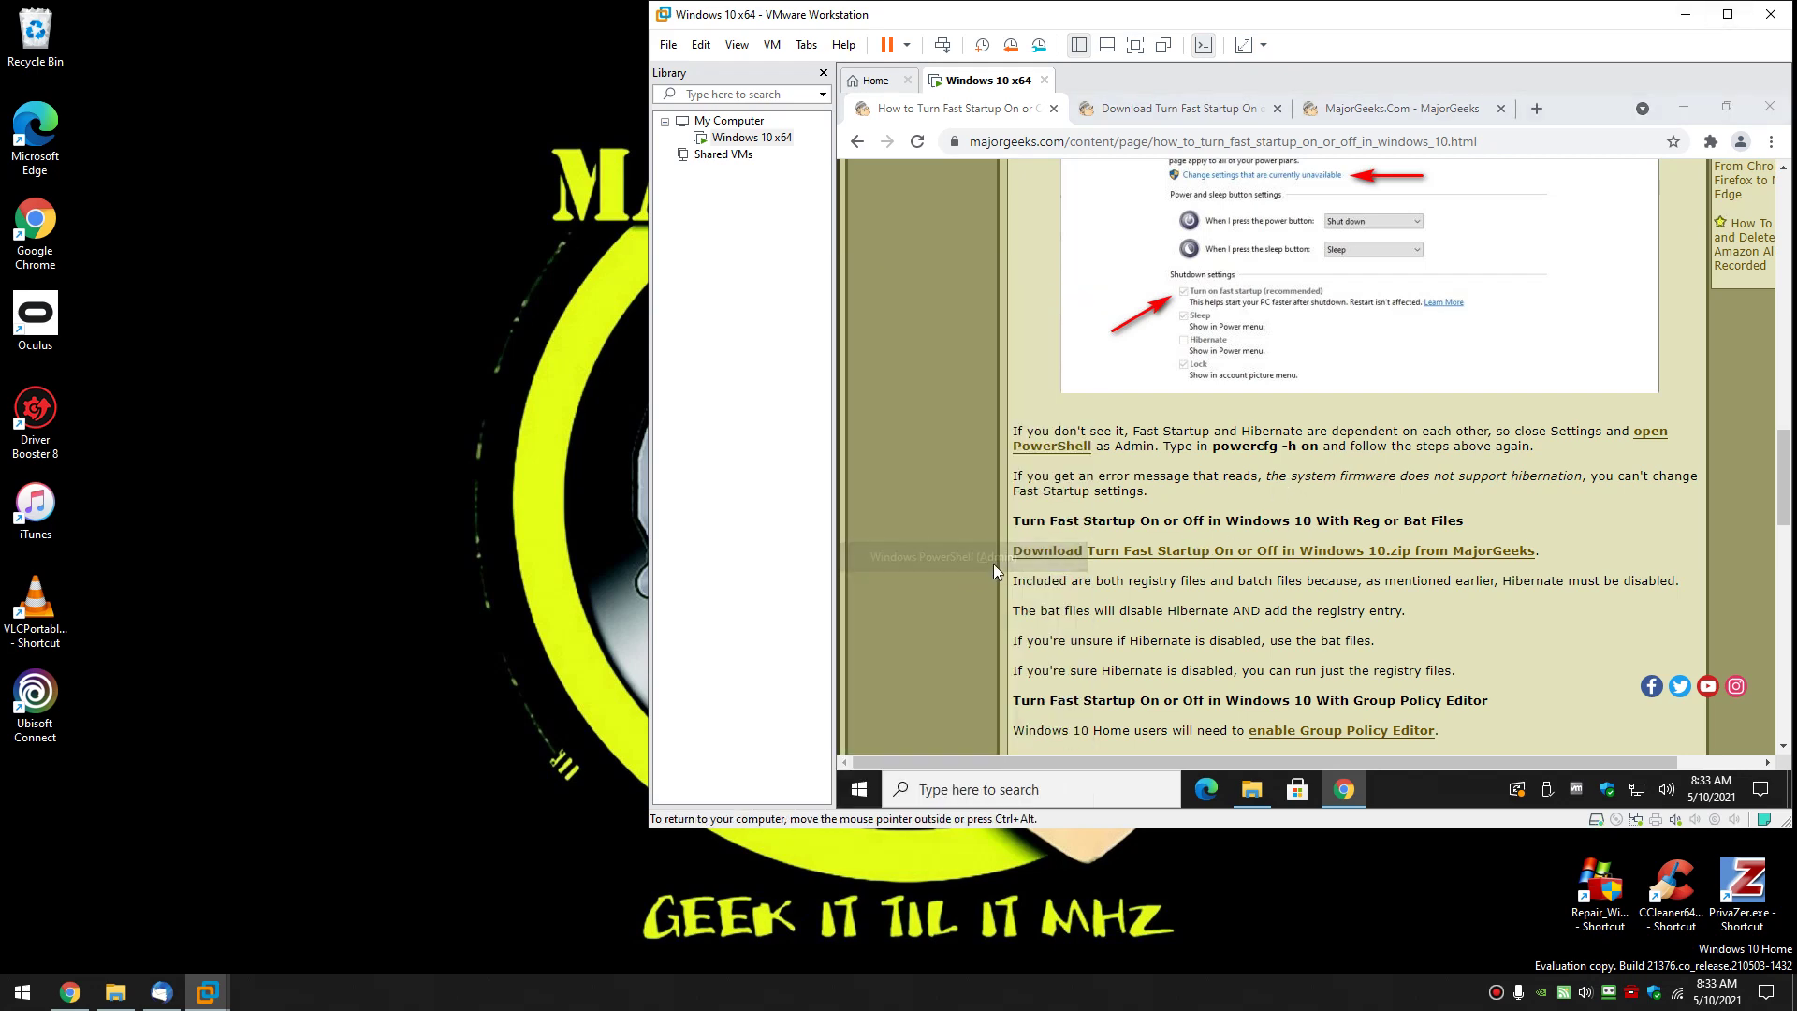
{"action": "left_click", "coordinate": [1362, 554]}
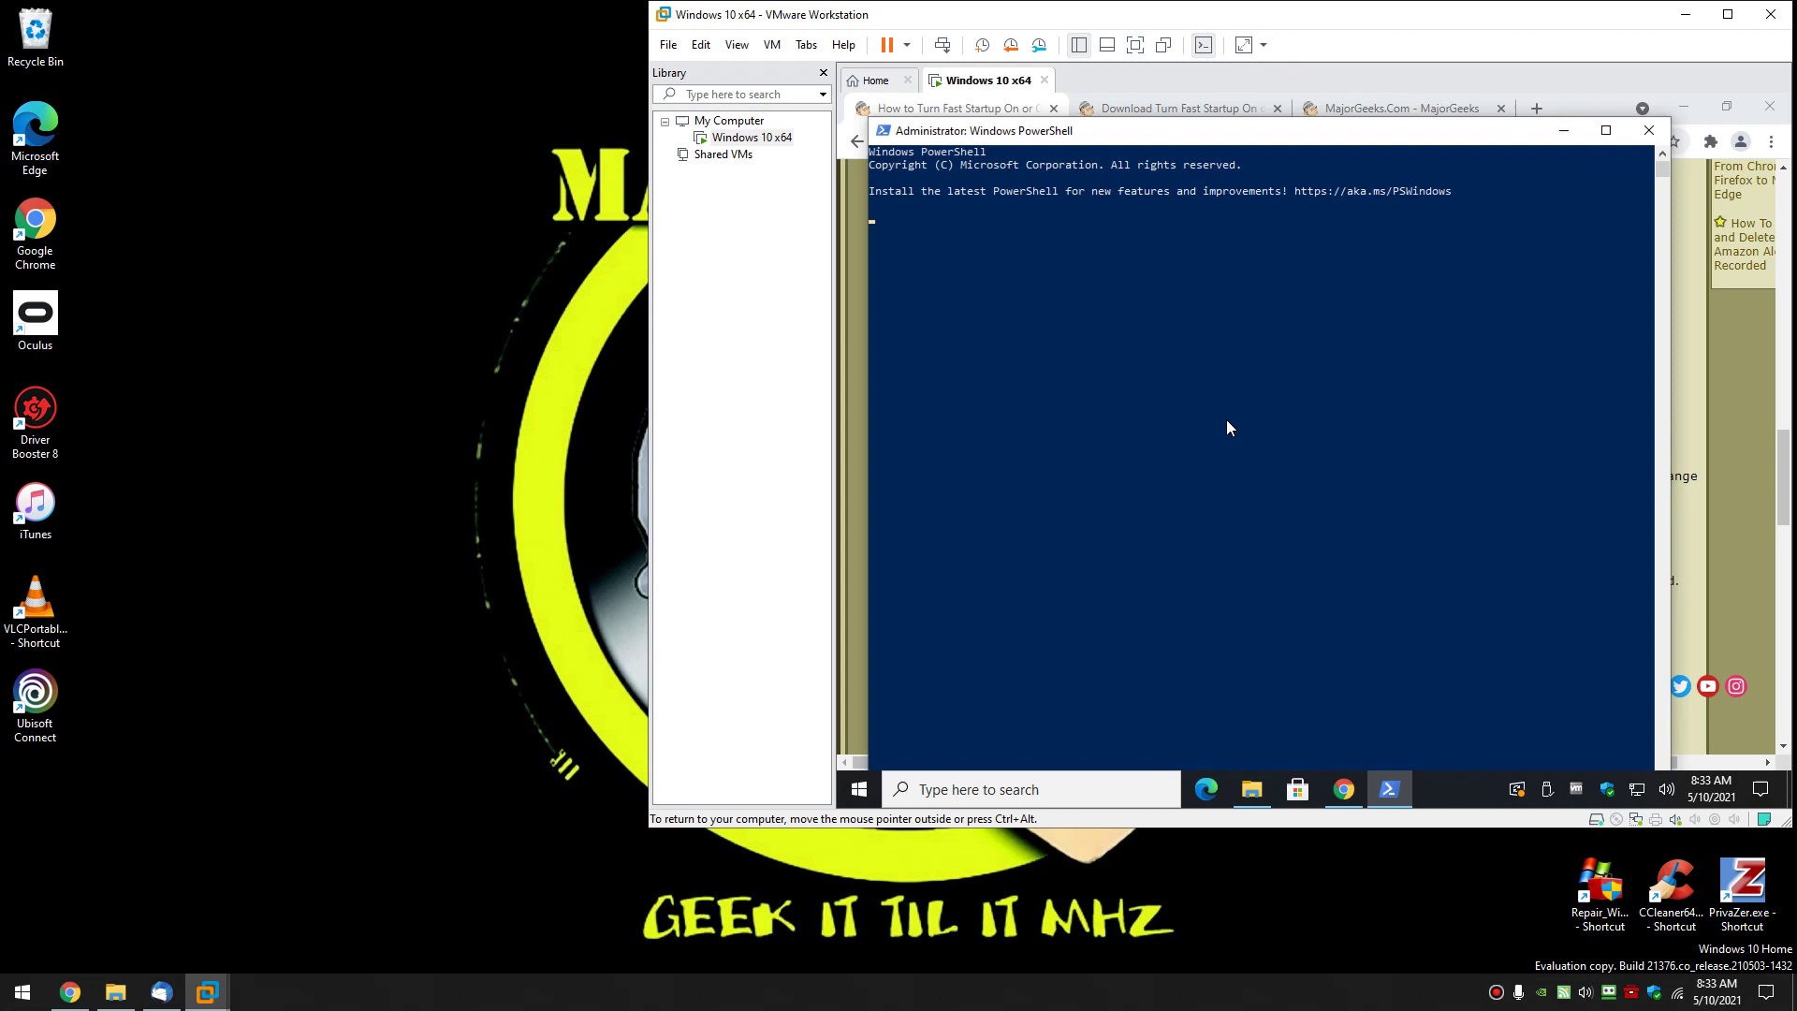
{"action": "key", "text": "ctrl+v"}
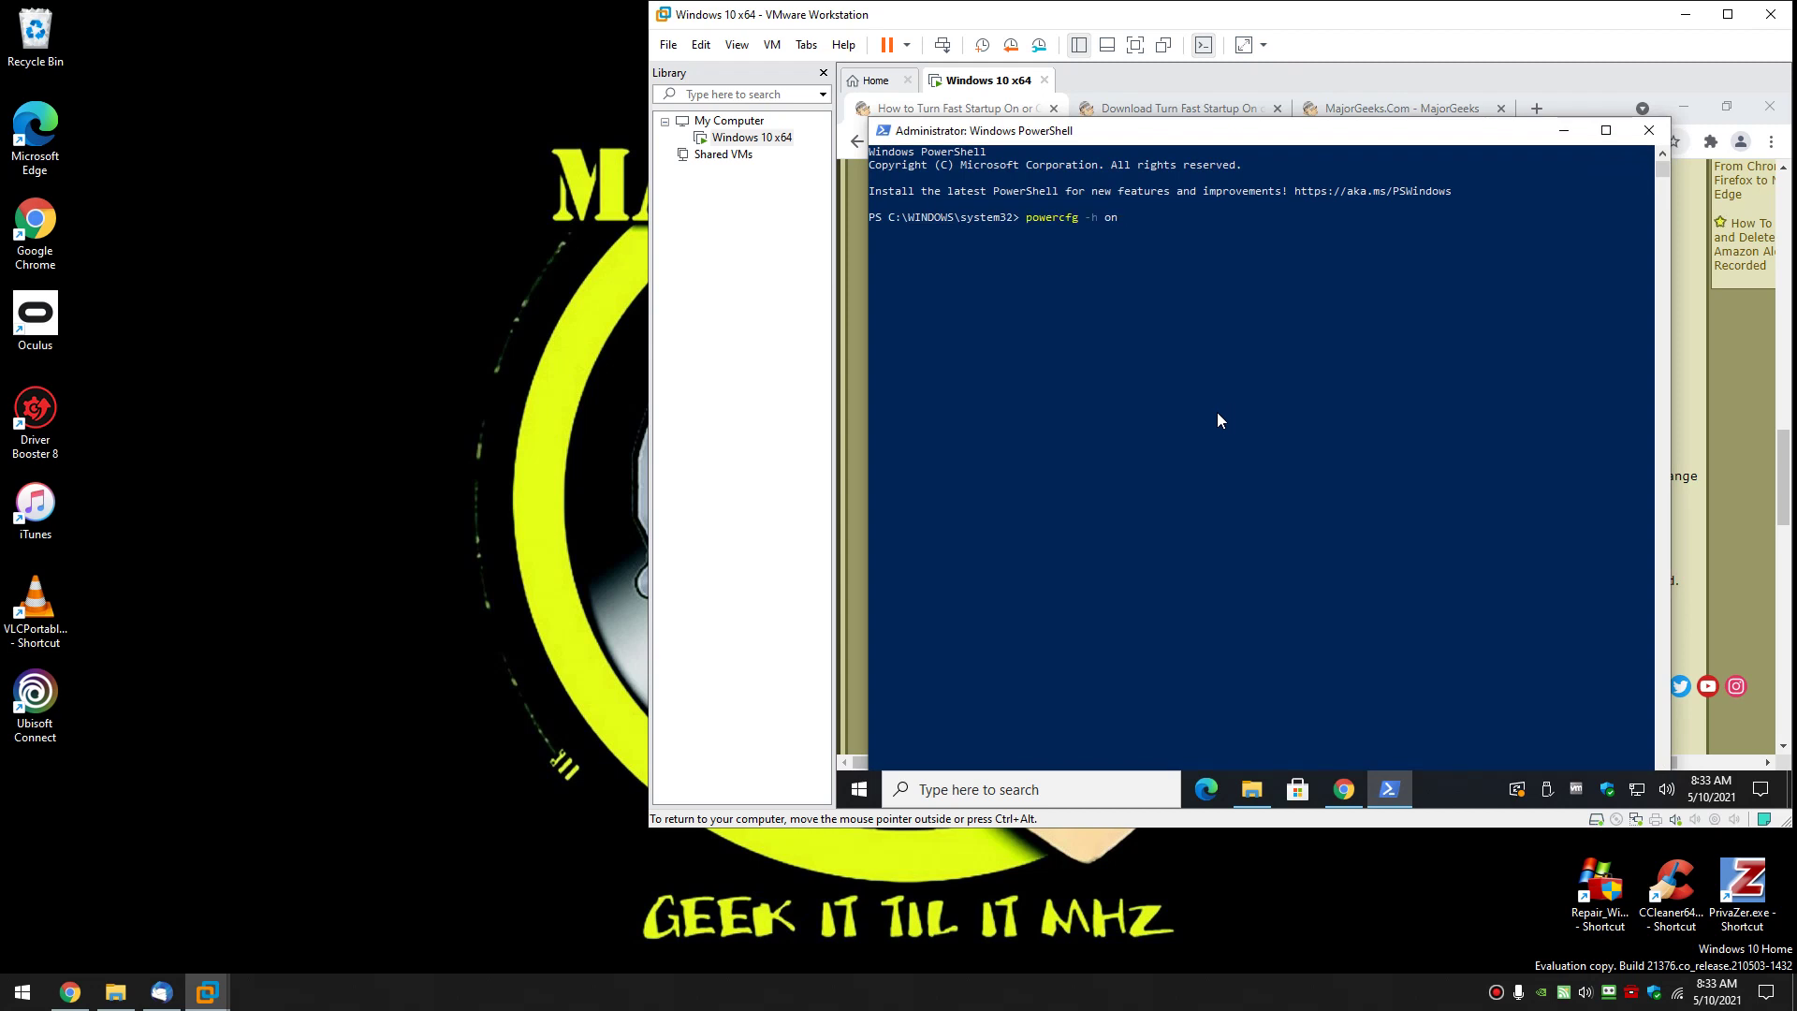
{"action": "key", "text": "Return"}
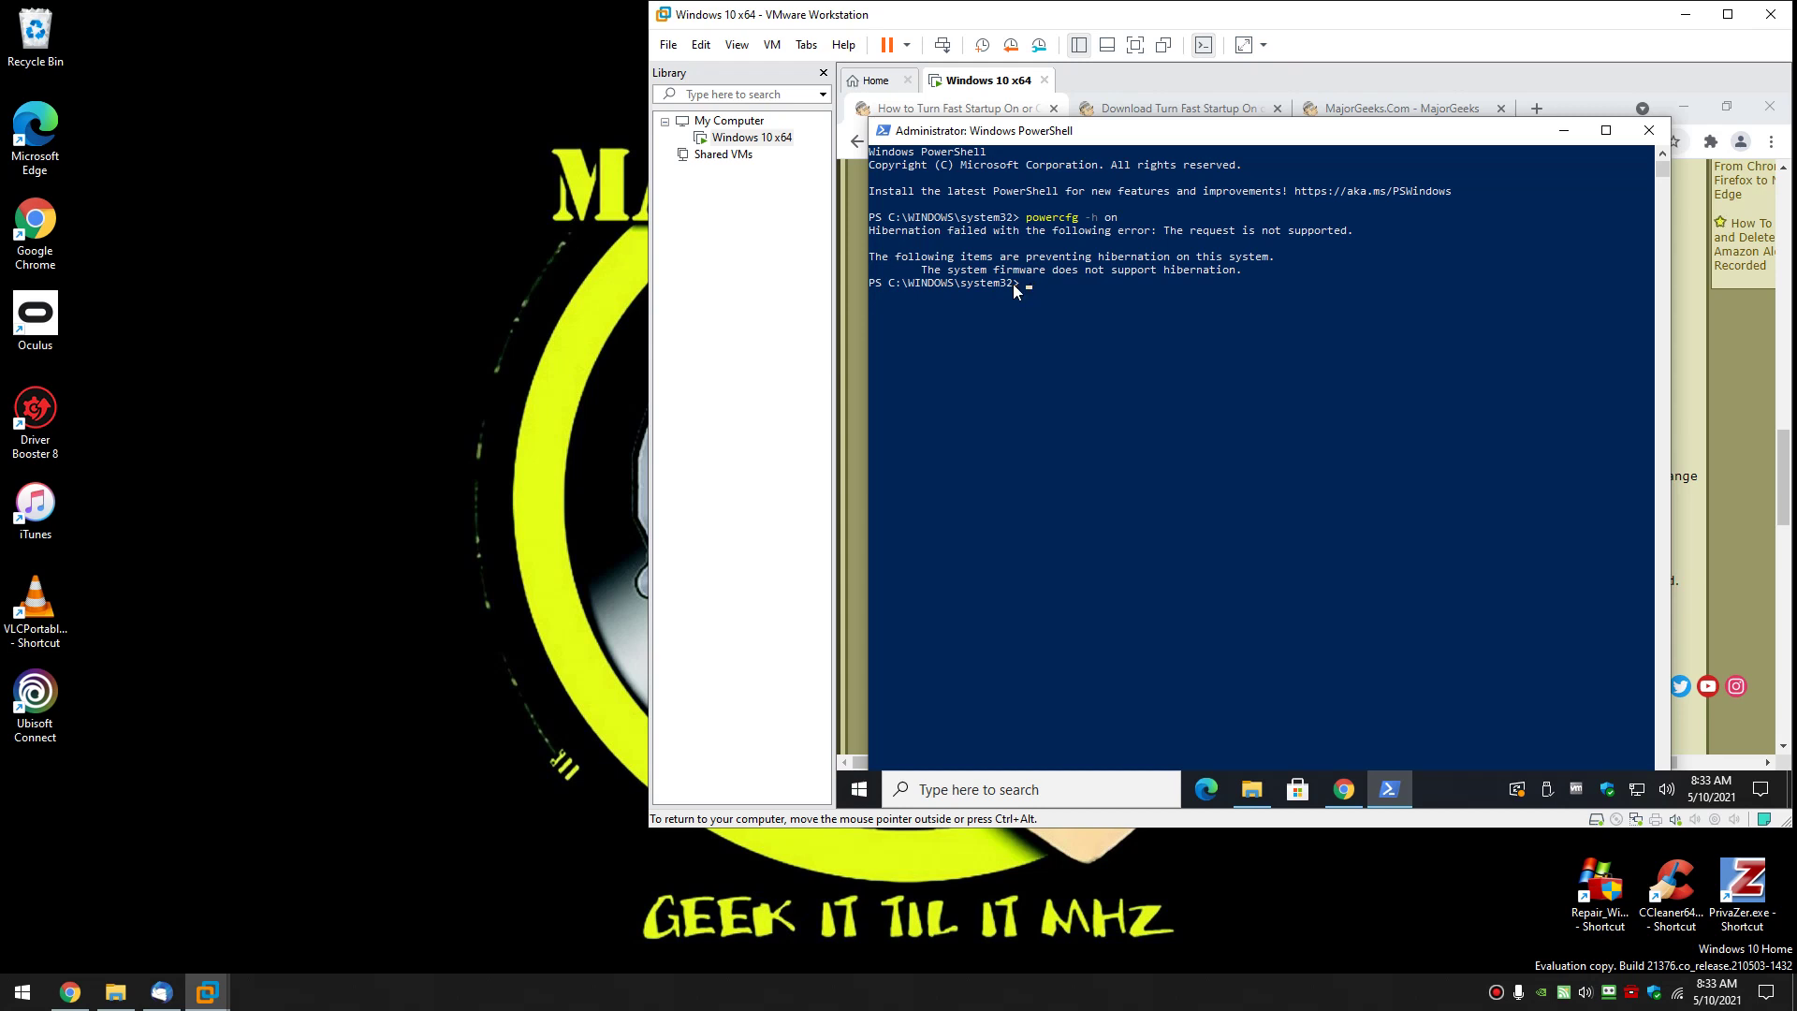
Step: Close PowerShell and scroll the article to the Group Policy Editor section
{"action": "left_click", "coordinate": [1648, 130]}
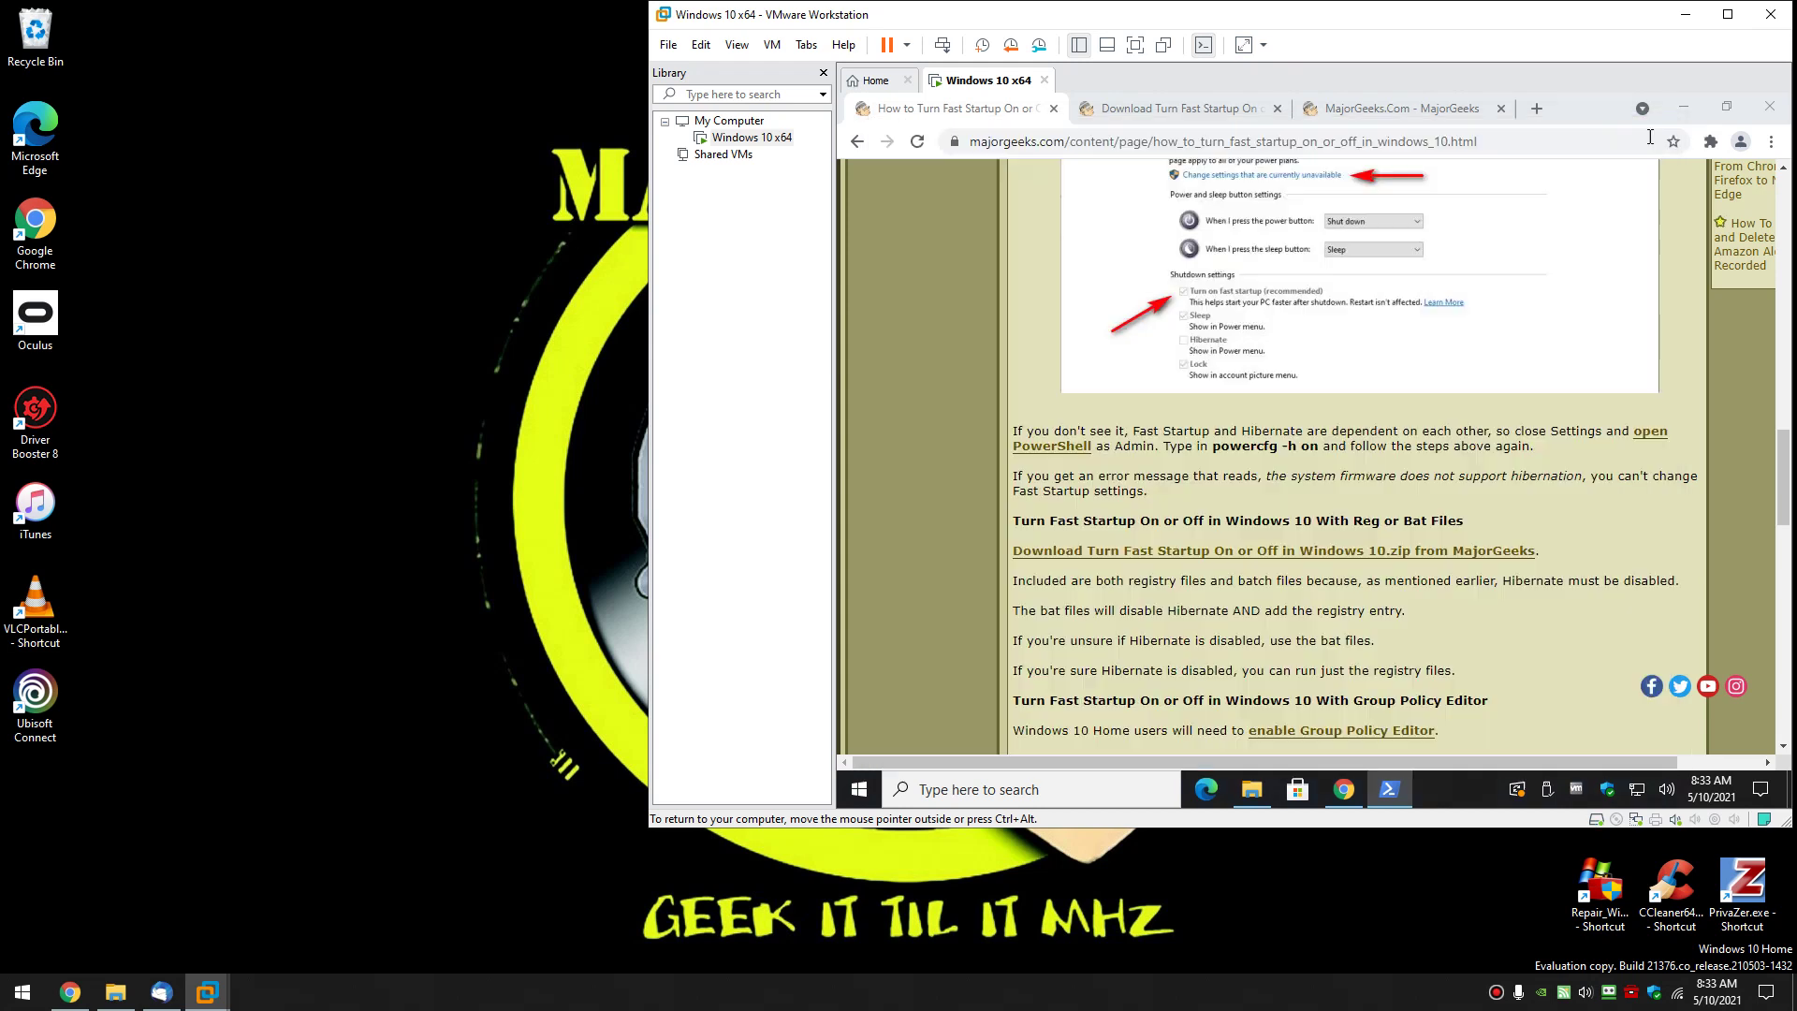
{"action": "scroll", "coordinate": [1329, 354], "scroll_direction": "down", "scroll_amount": 1}
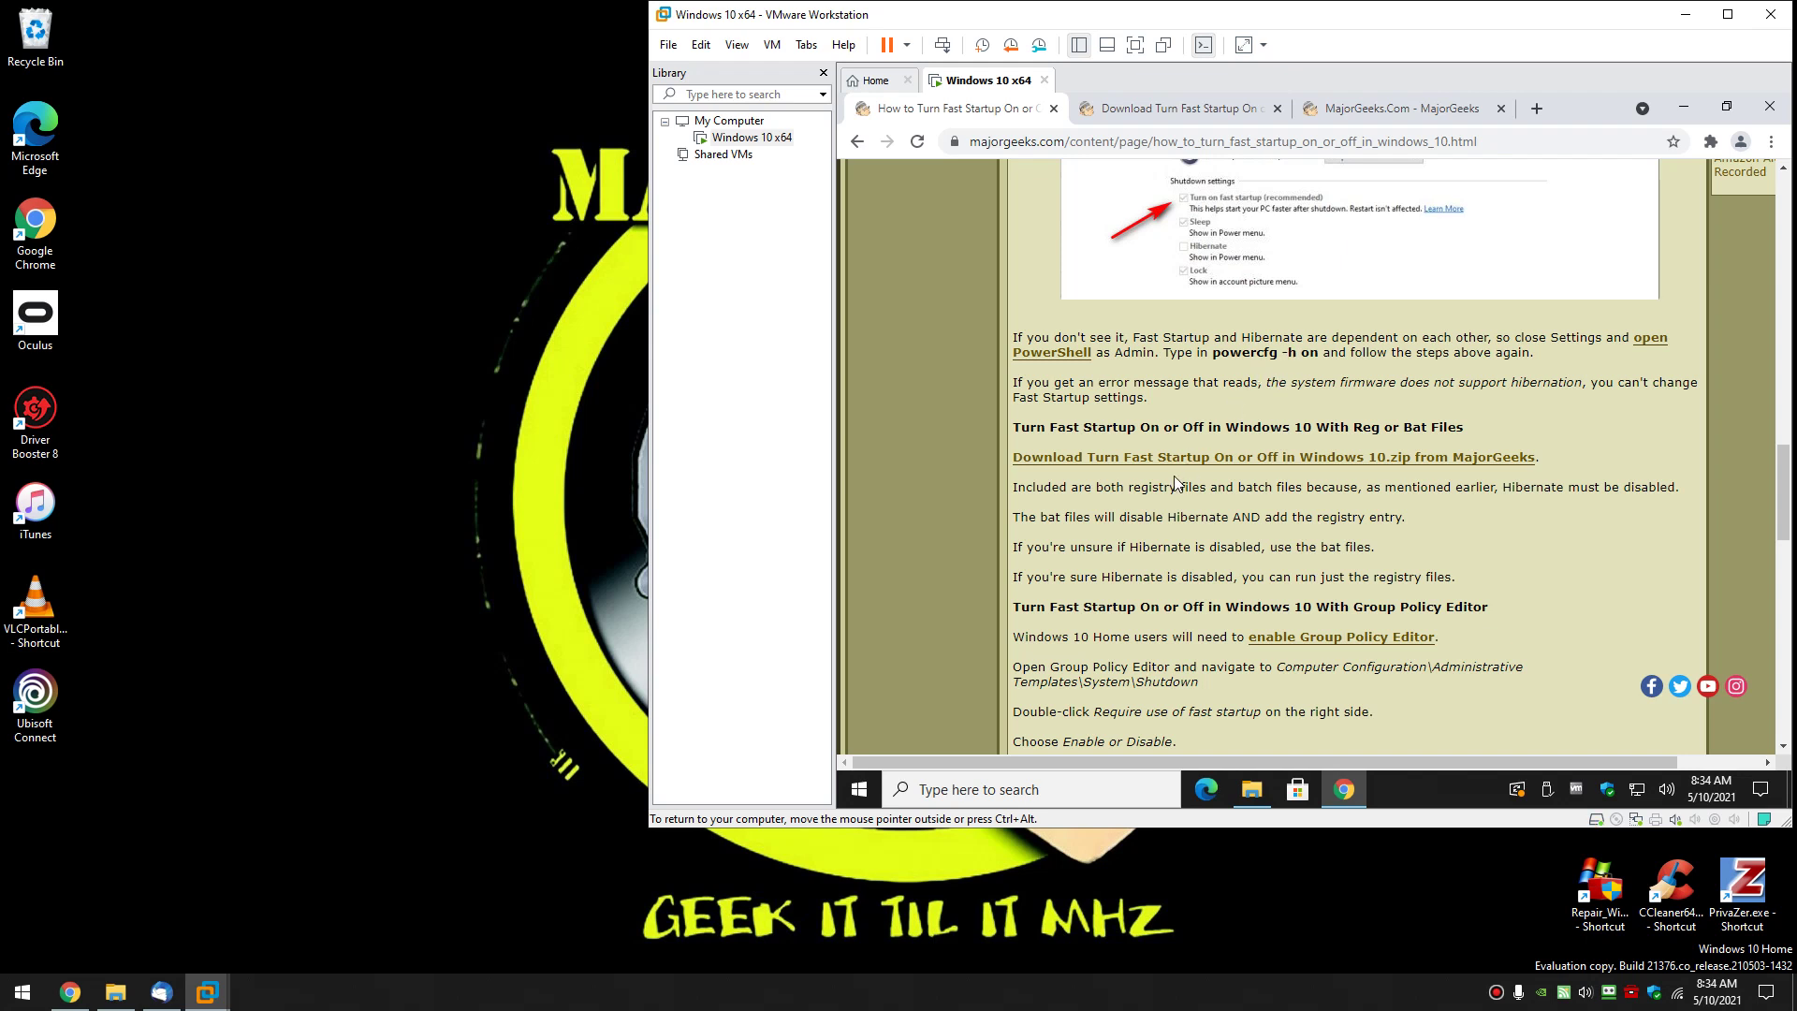
{"action": "scroll", "coordinate": [1160, 479], "scroll_direction": "down", "scroll_amount": 1}
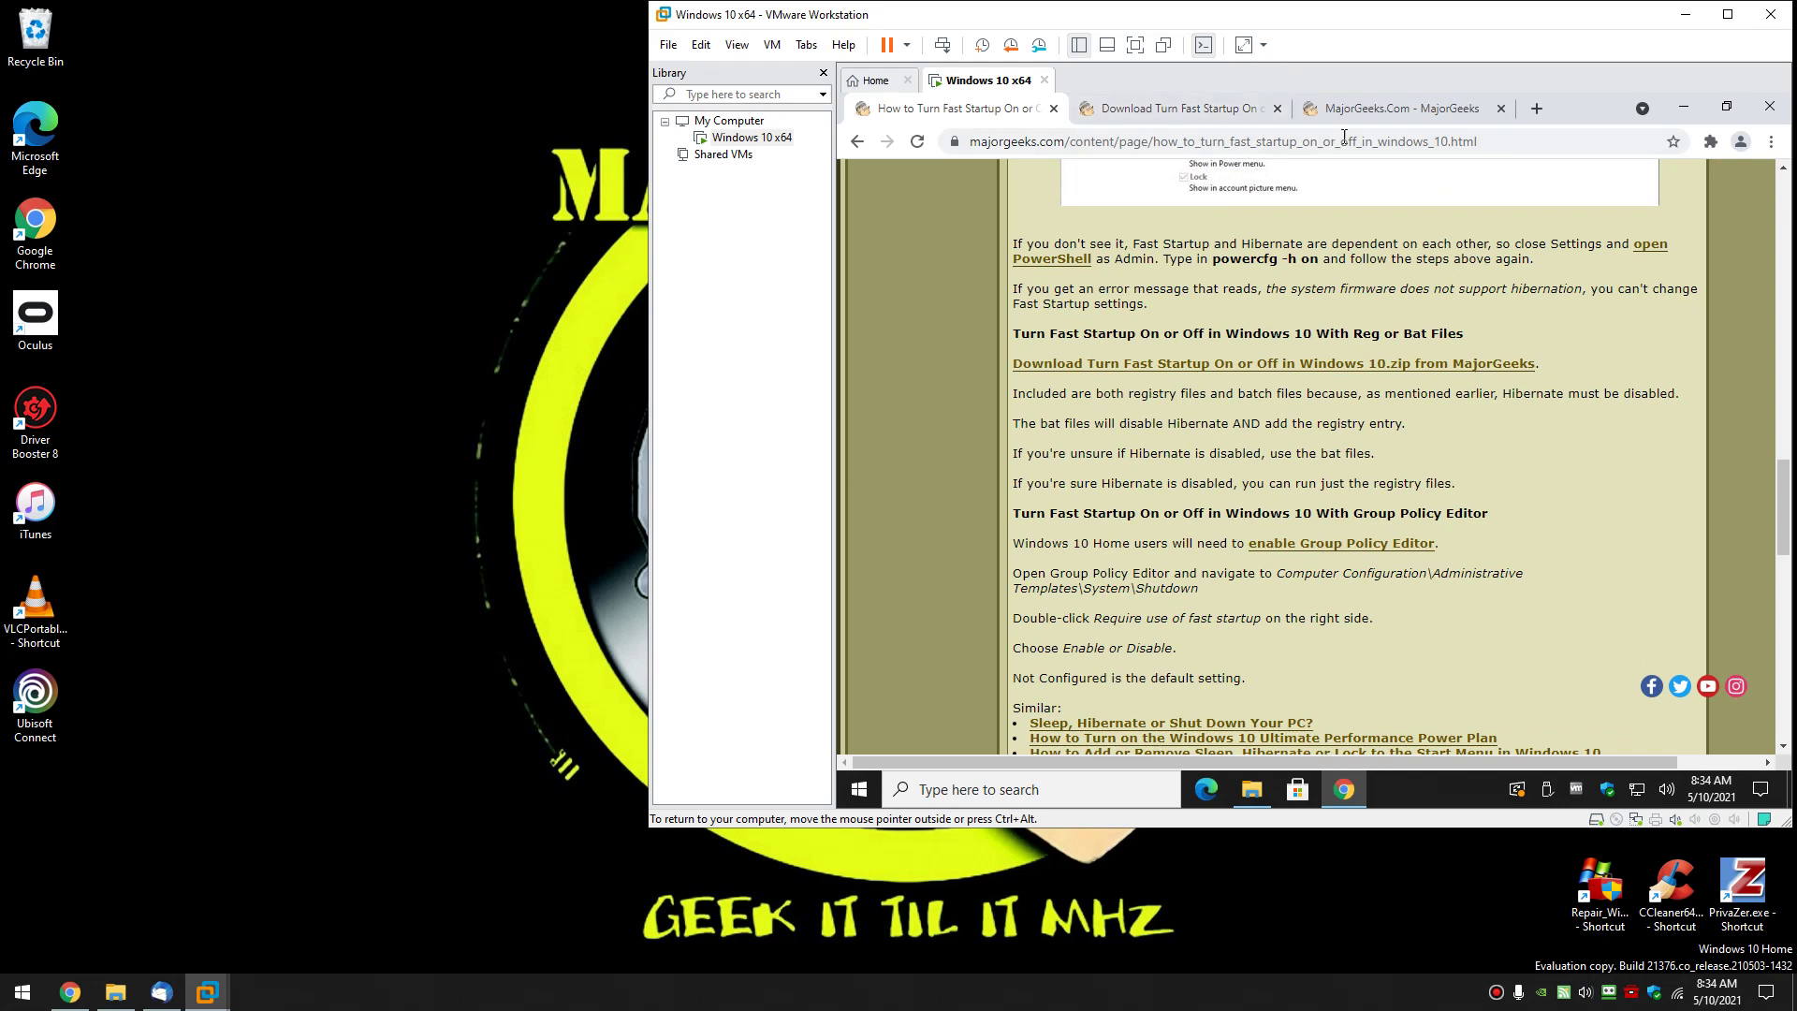
Step: Close the extra MajorGeeks tab and view the Download Turn Fast Startup page
{"action": "middle_click", "coordinate": [1374, 112]}
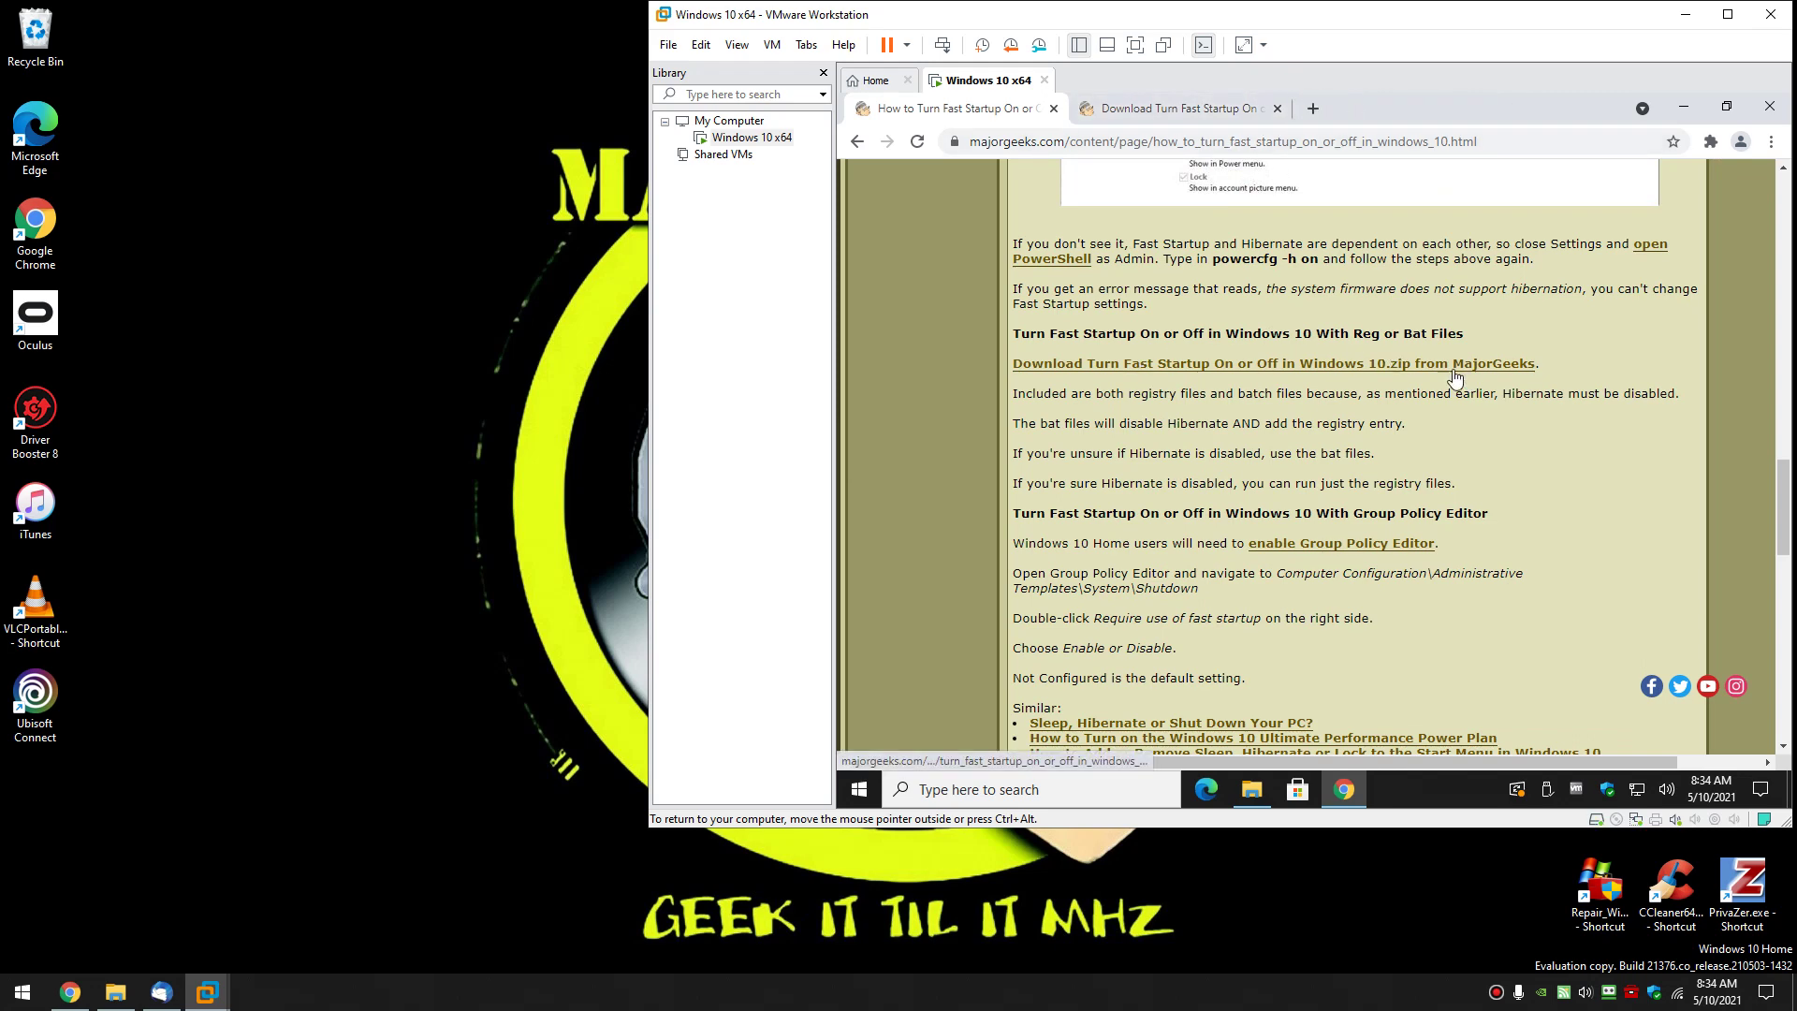
{"action": "left_click", "coordinate": [1175, 108]}
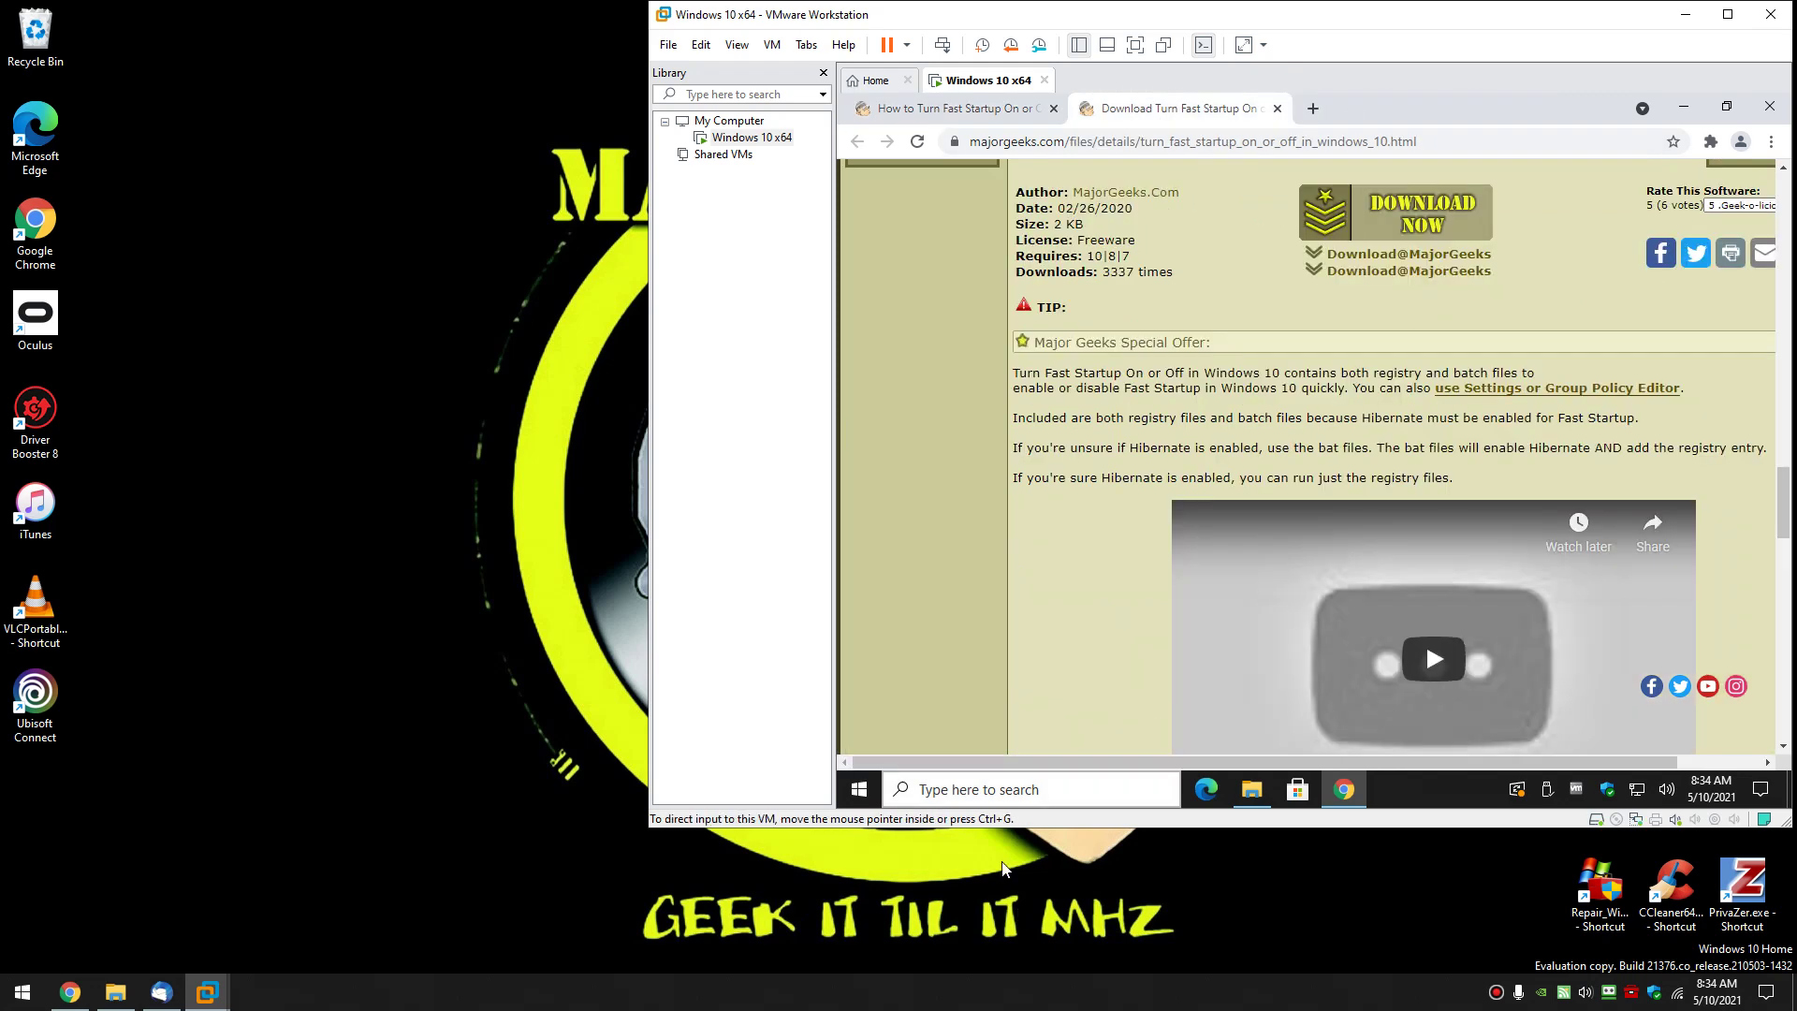
{"action": "scroll", "coordinate": [1119, 451], "scroll_direction": "down", "scroll_amount": 1}
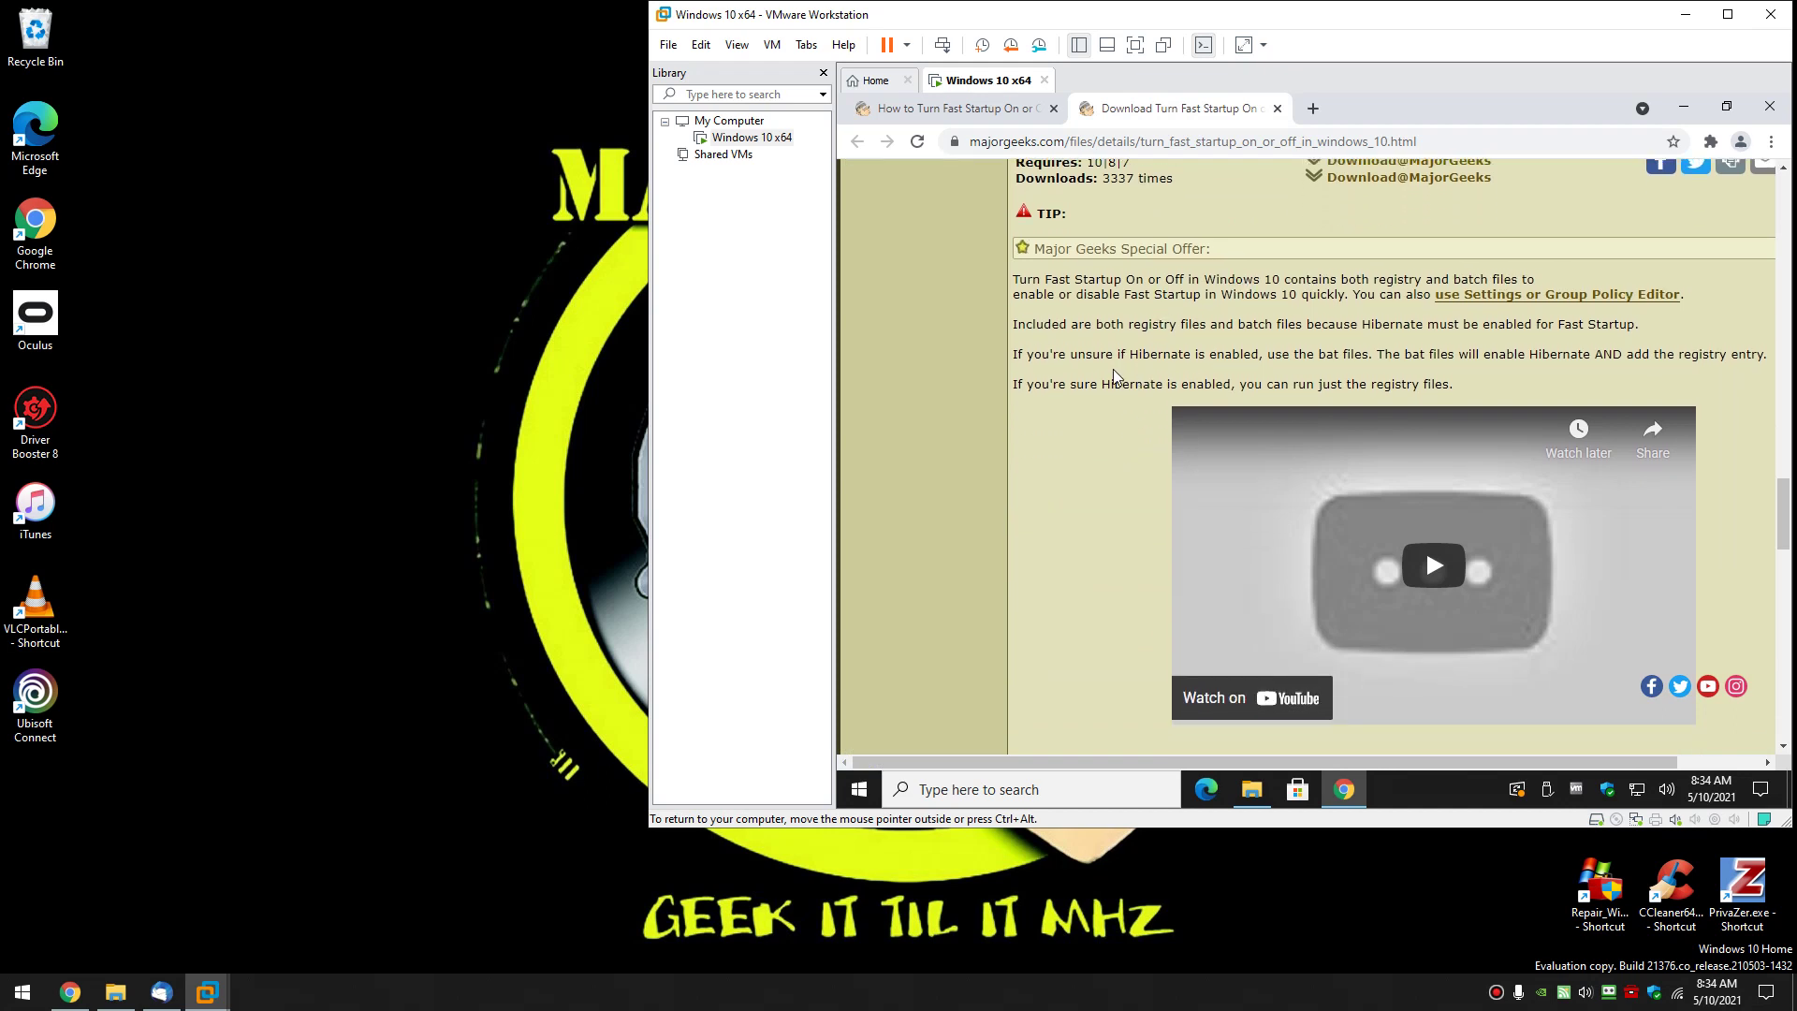
Step: Browse the Turn Fast Startup On or Off folder in Downloads, then close File Explorer
{"action": "left_click", "coordinate": [1252, 790]}
{"action": "left_click", "coordinate": [1068, 458]}
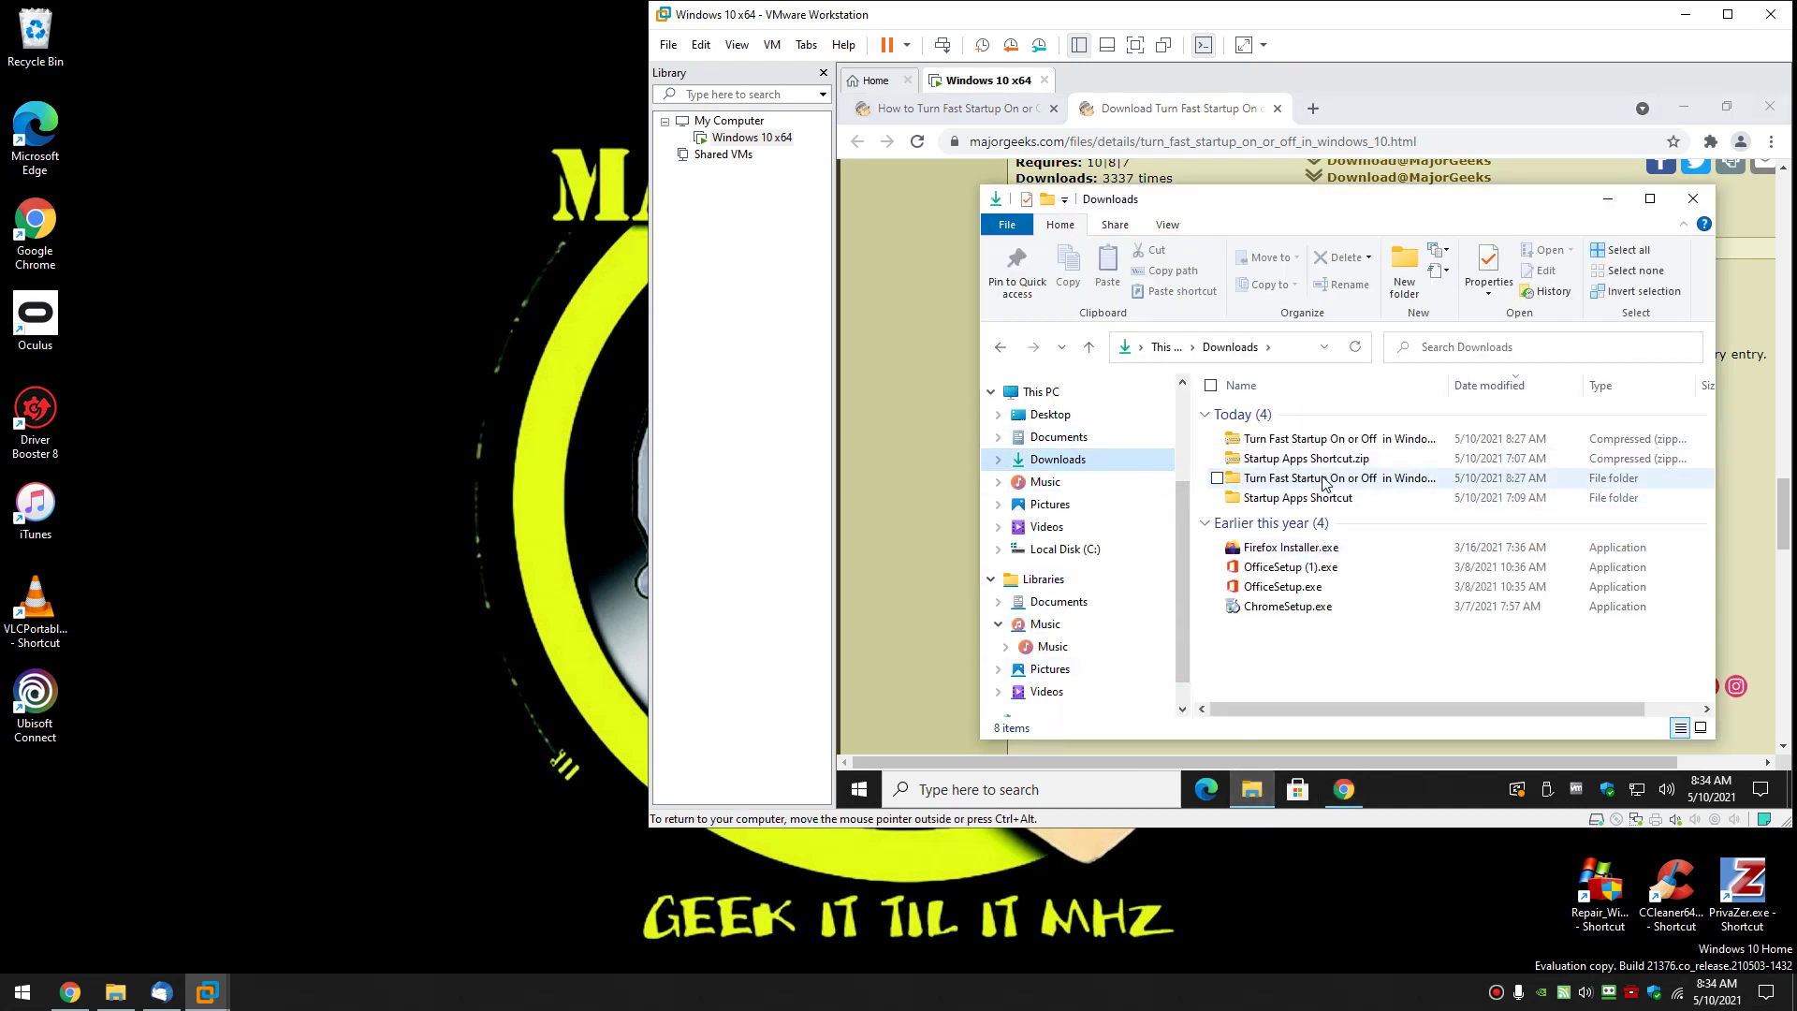
{"action": "double_click", "coordinate": [1310, 478]}
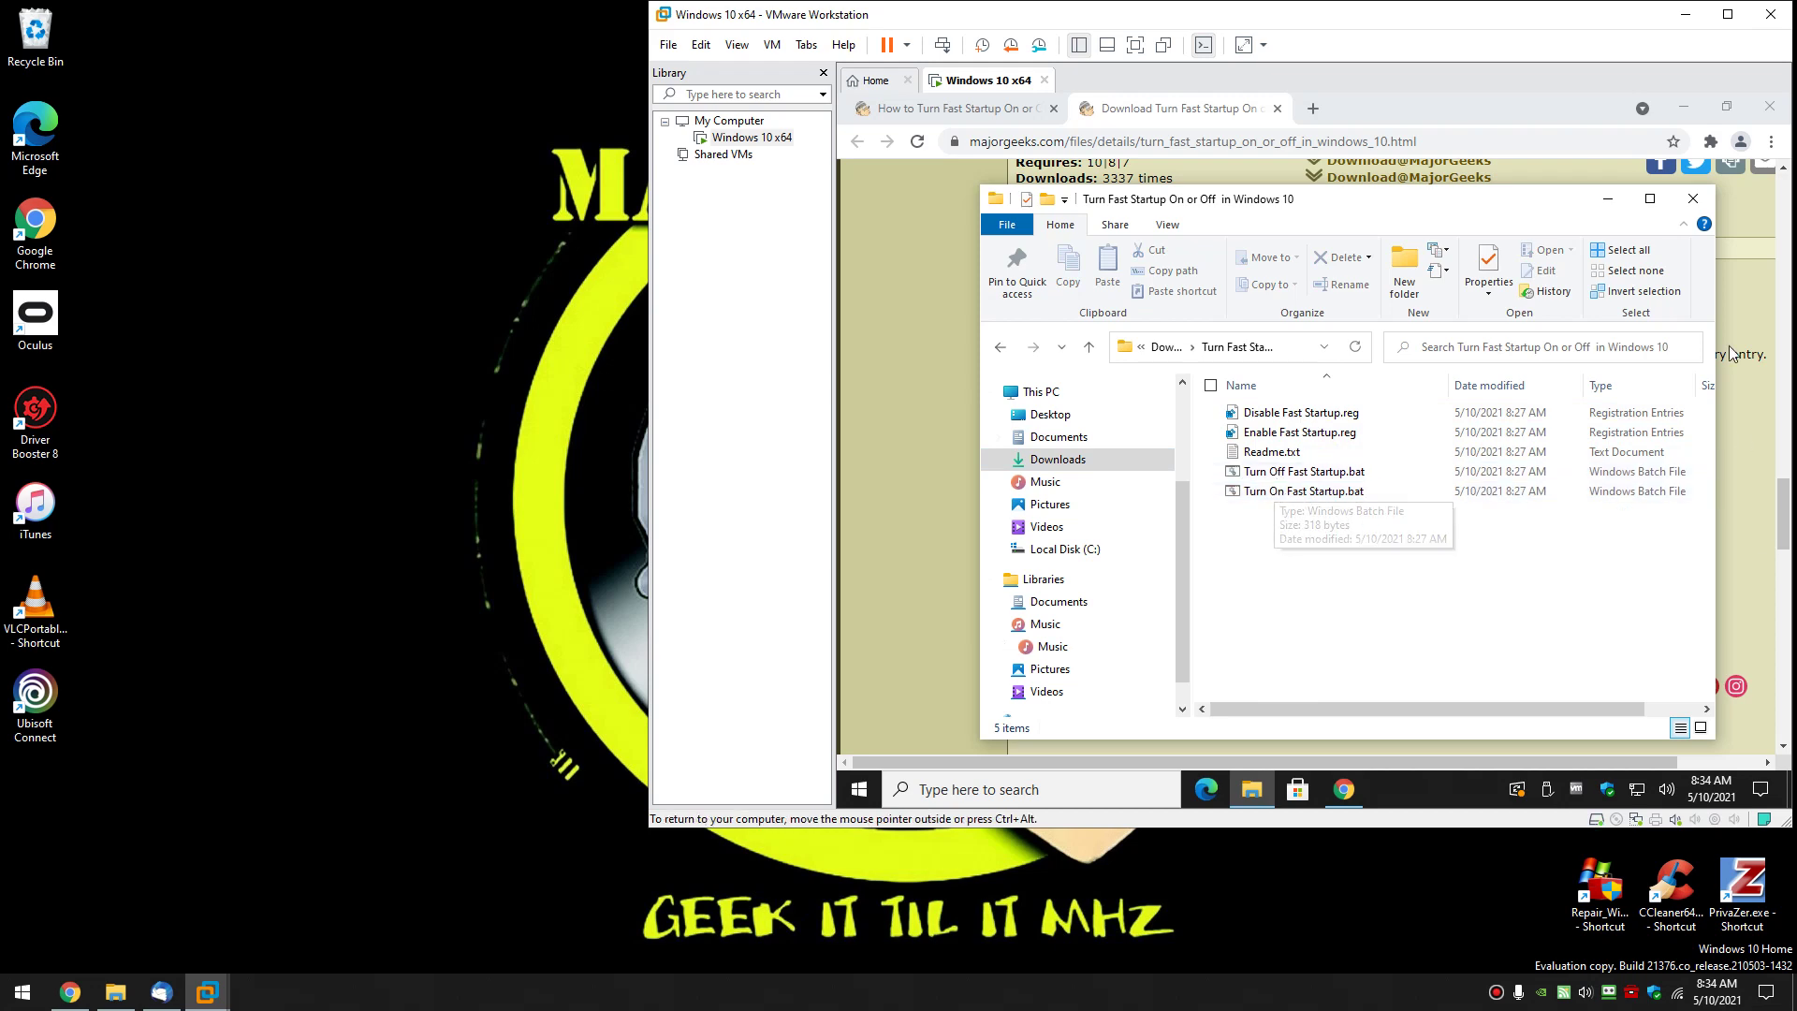
{"action": "left_click", "coordinate": [1706, 199]}
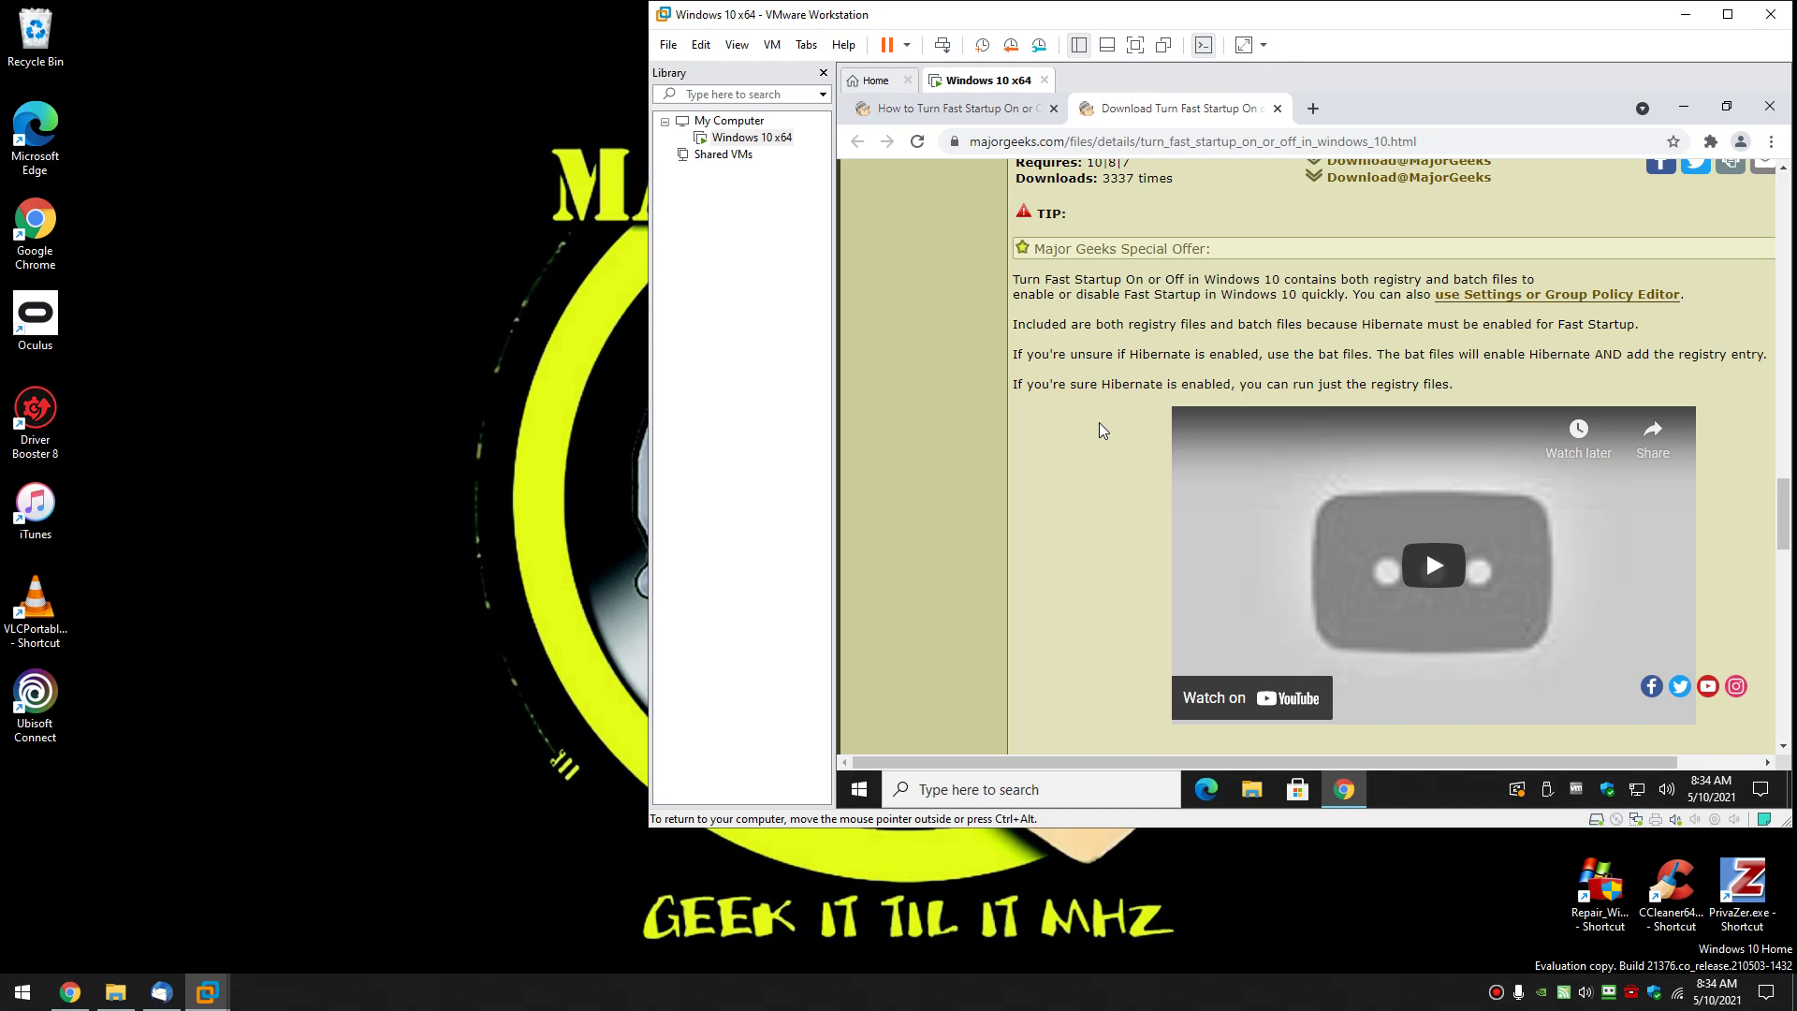
Step: Close the download tab; a Run attempt on the host fails with a cannot-find error
{"action": "key", "text": "ctrl+w"}
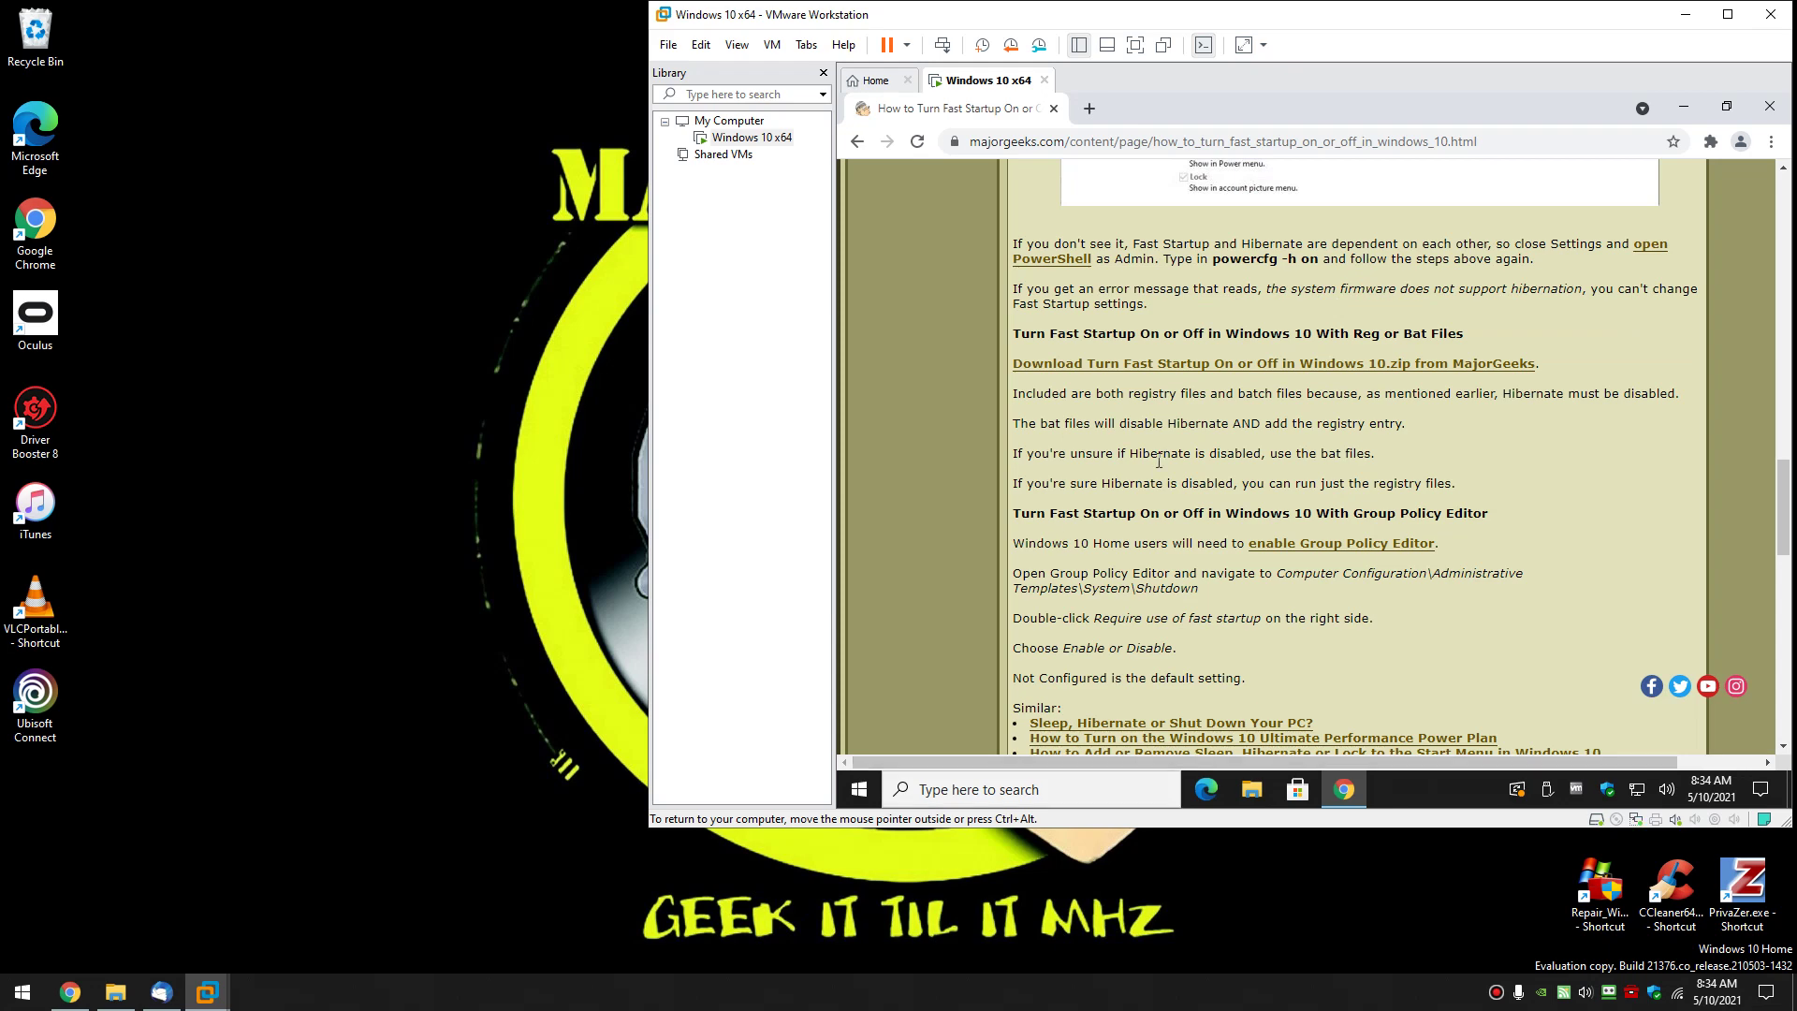
{"action": "scroll", "coordinate": [1159, 461], "scroll_direction": "down", "scroll_amount": 1}
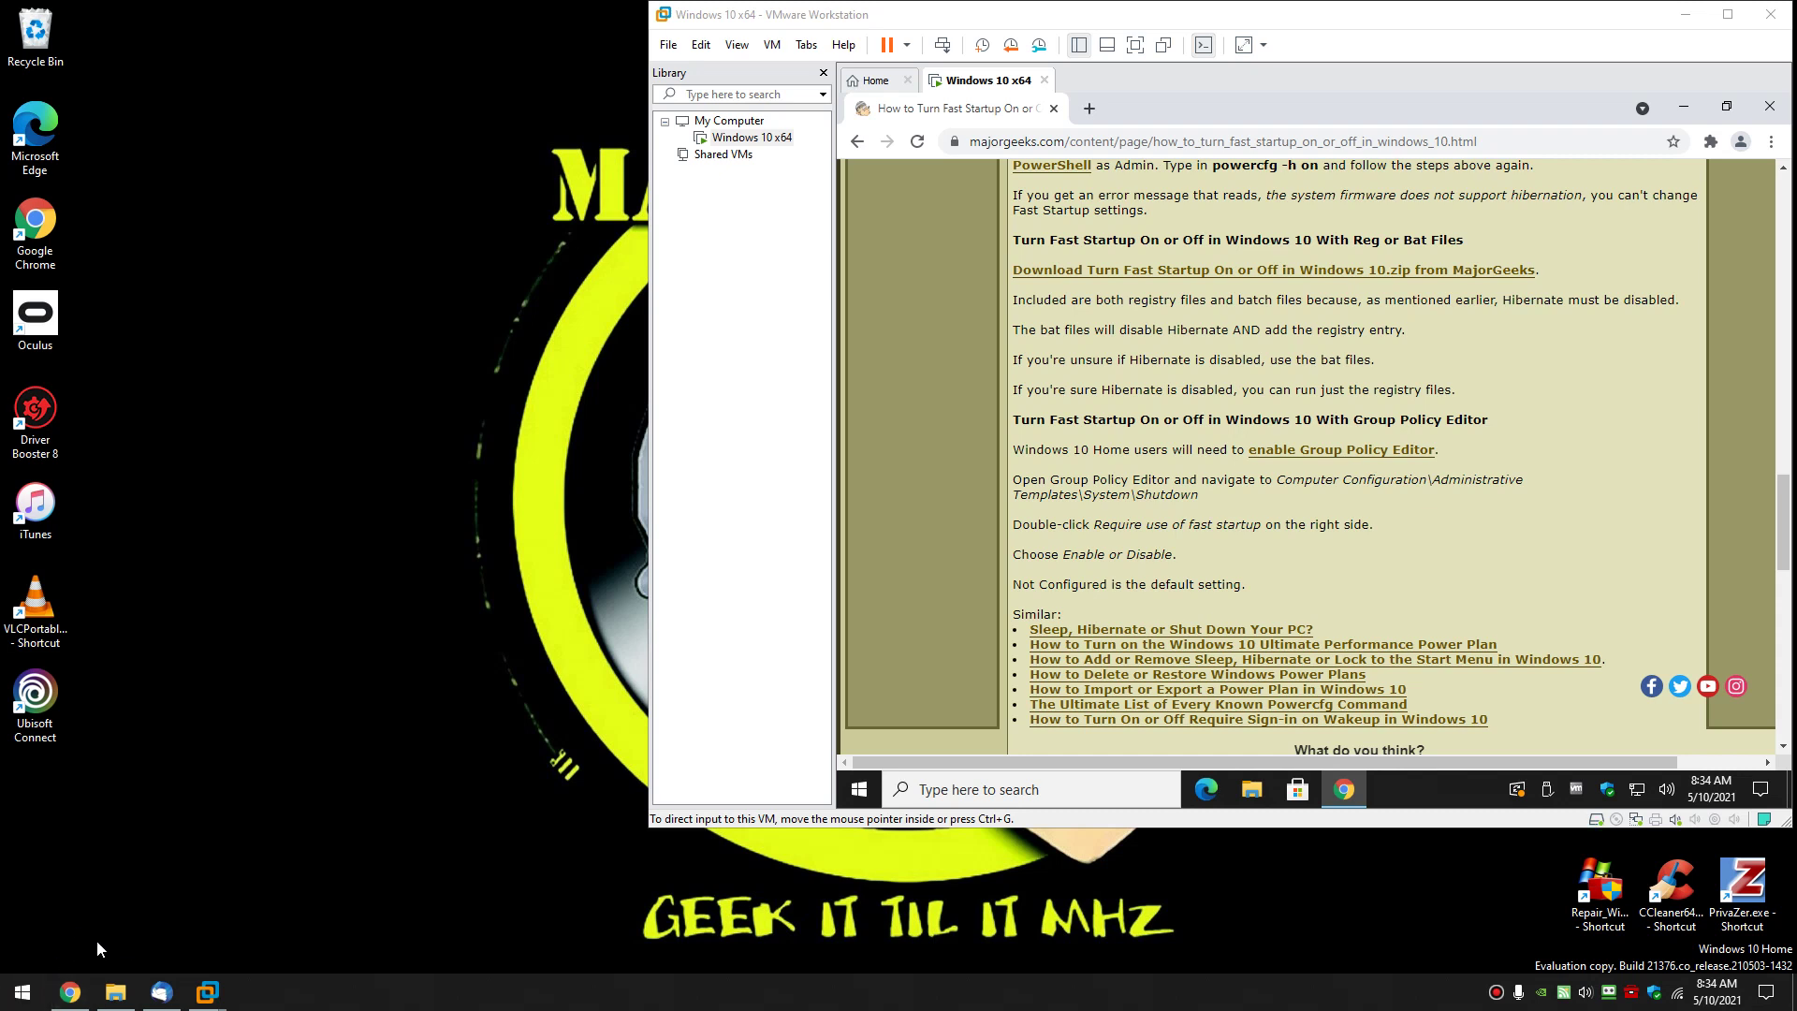
{"action": "key", "text": "super+r"}
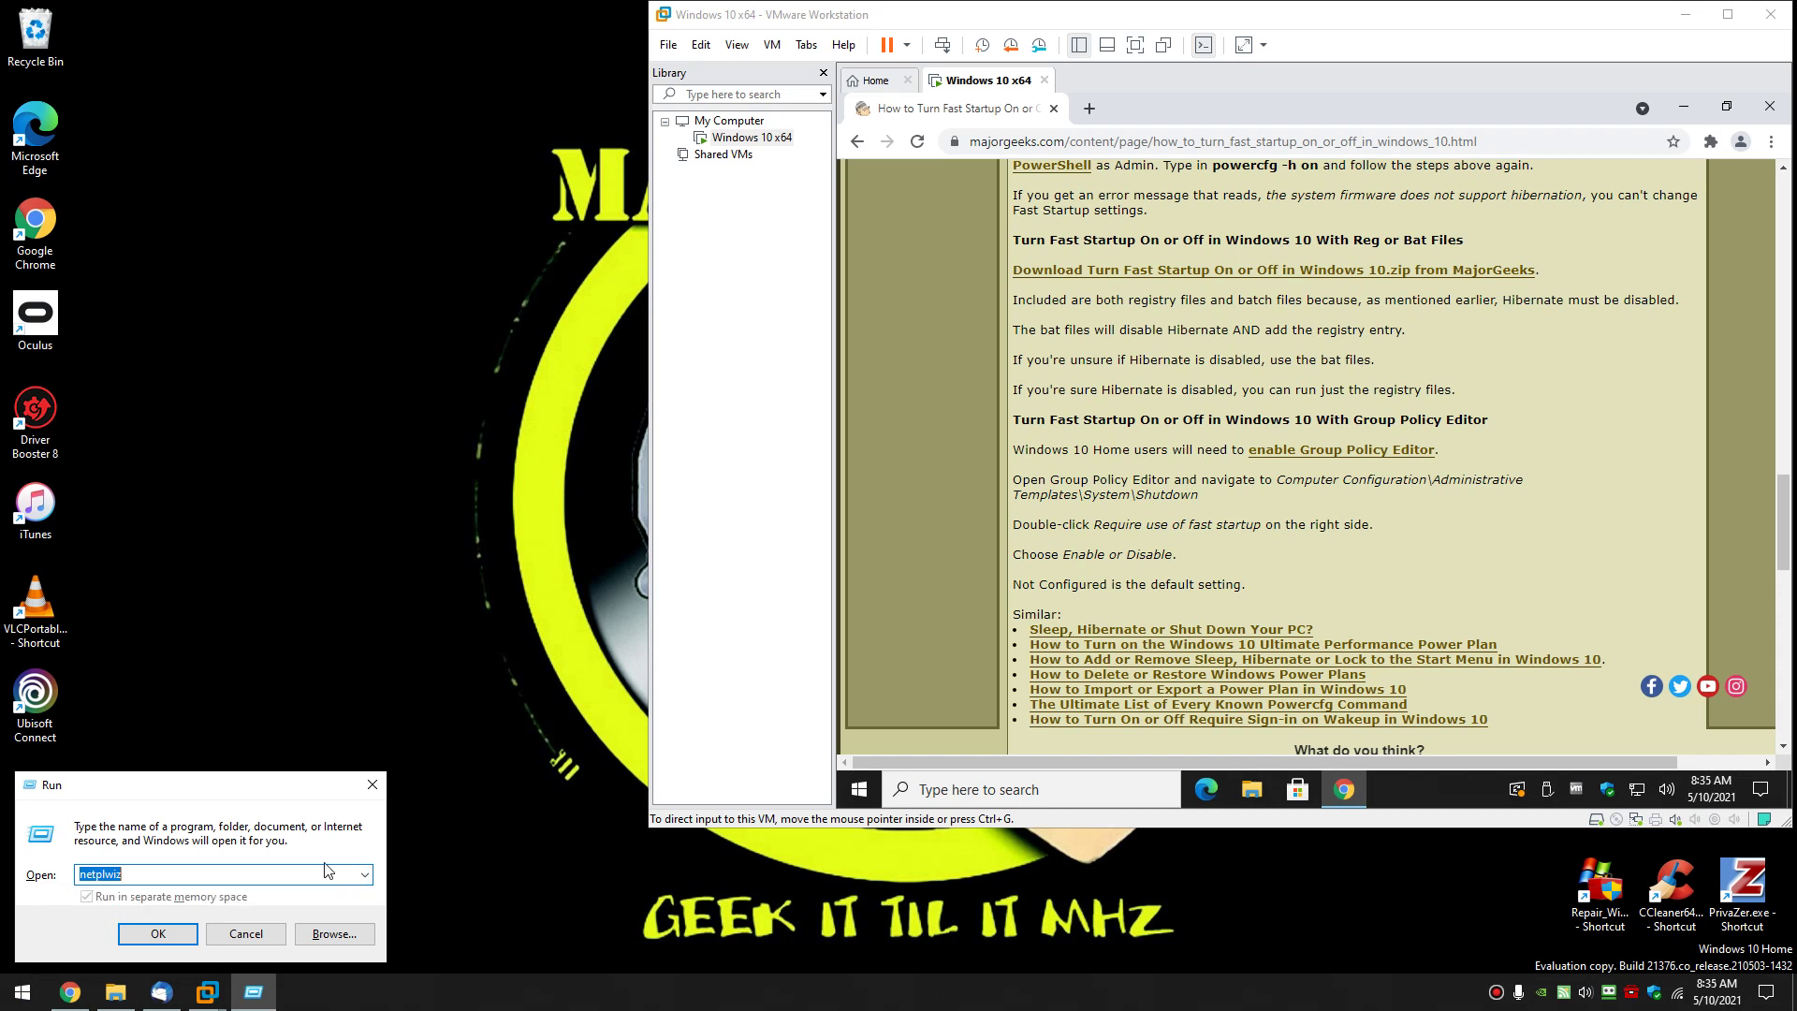
{"action": "type", "text": "gpedit.msc"}
{"action": "key", "text": "Return"}
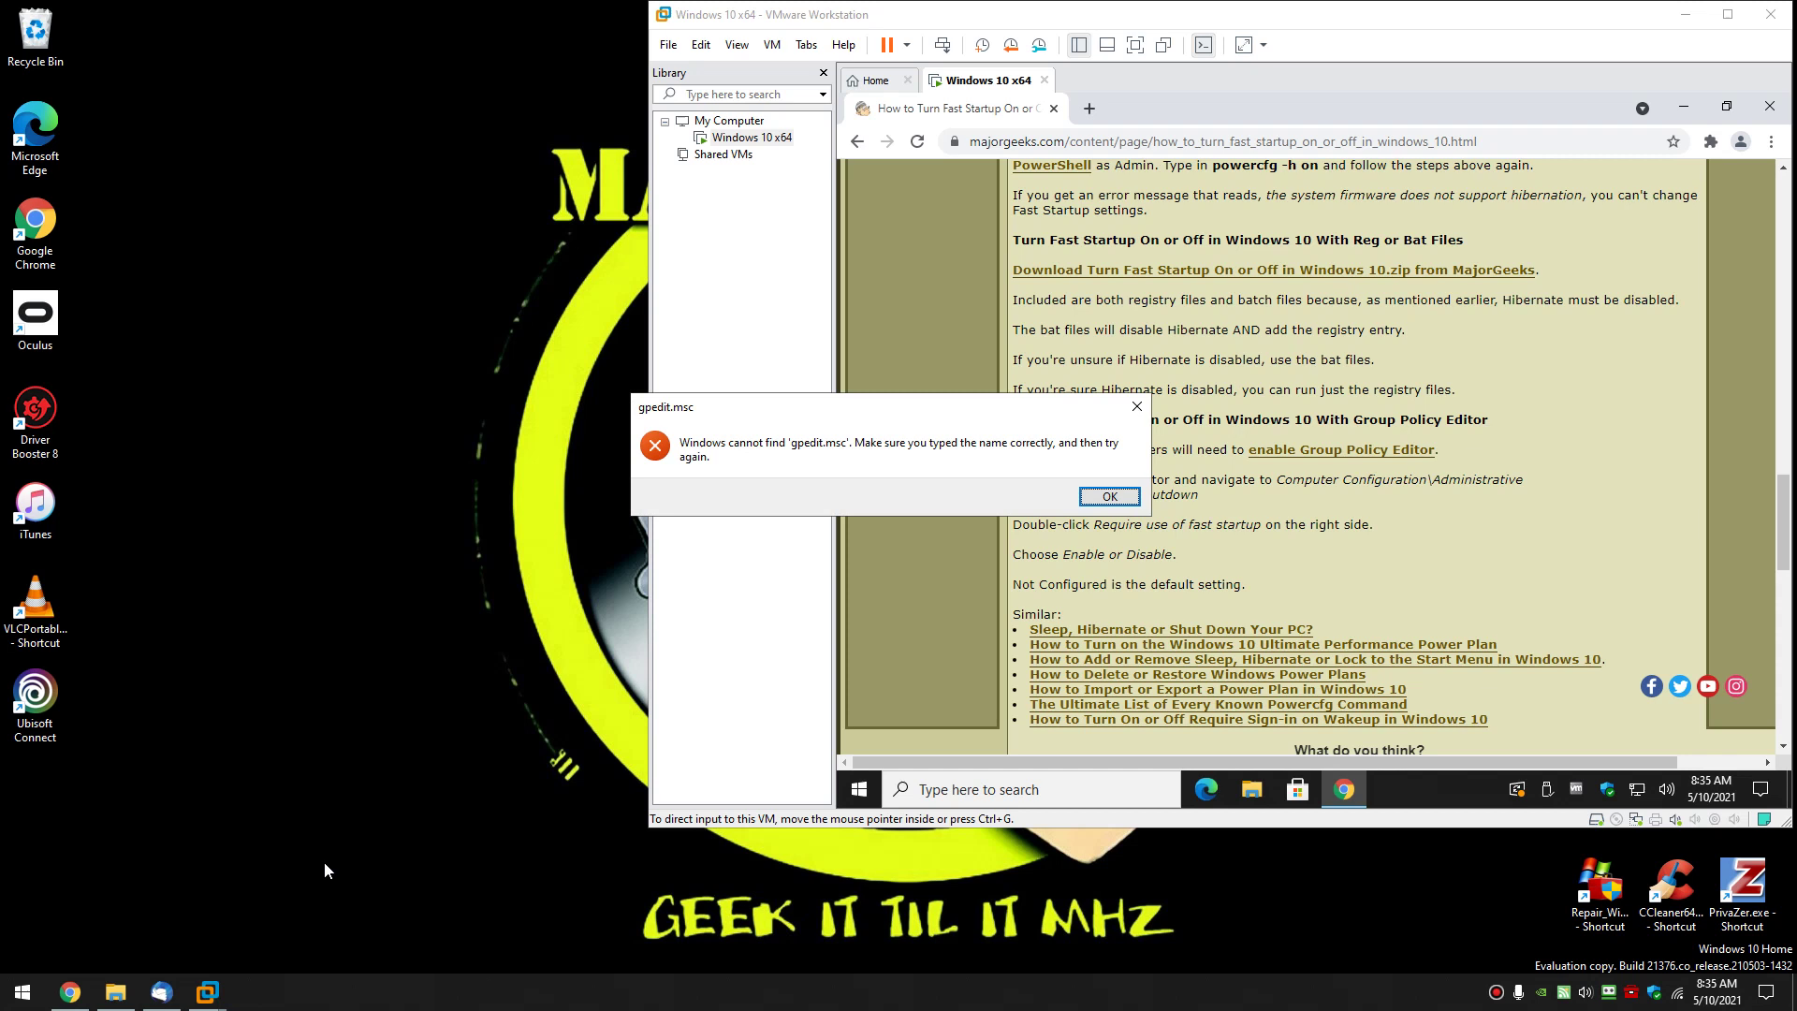
{"action": "left_click", "coordinate": [1084, 493]}
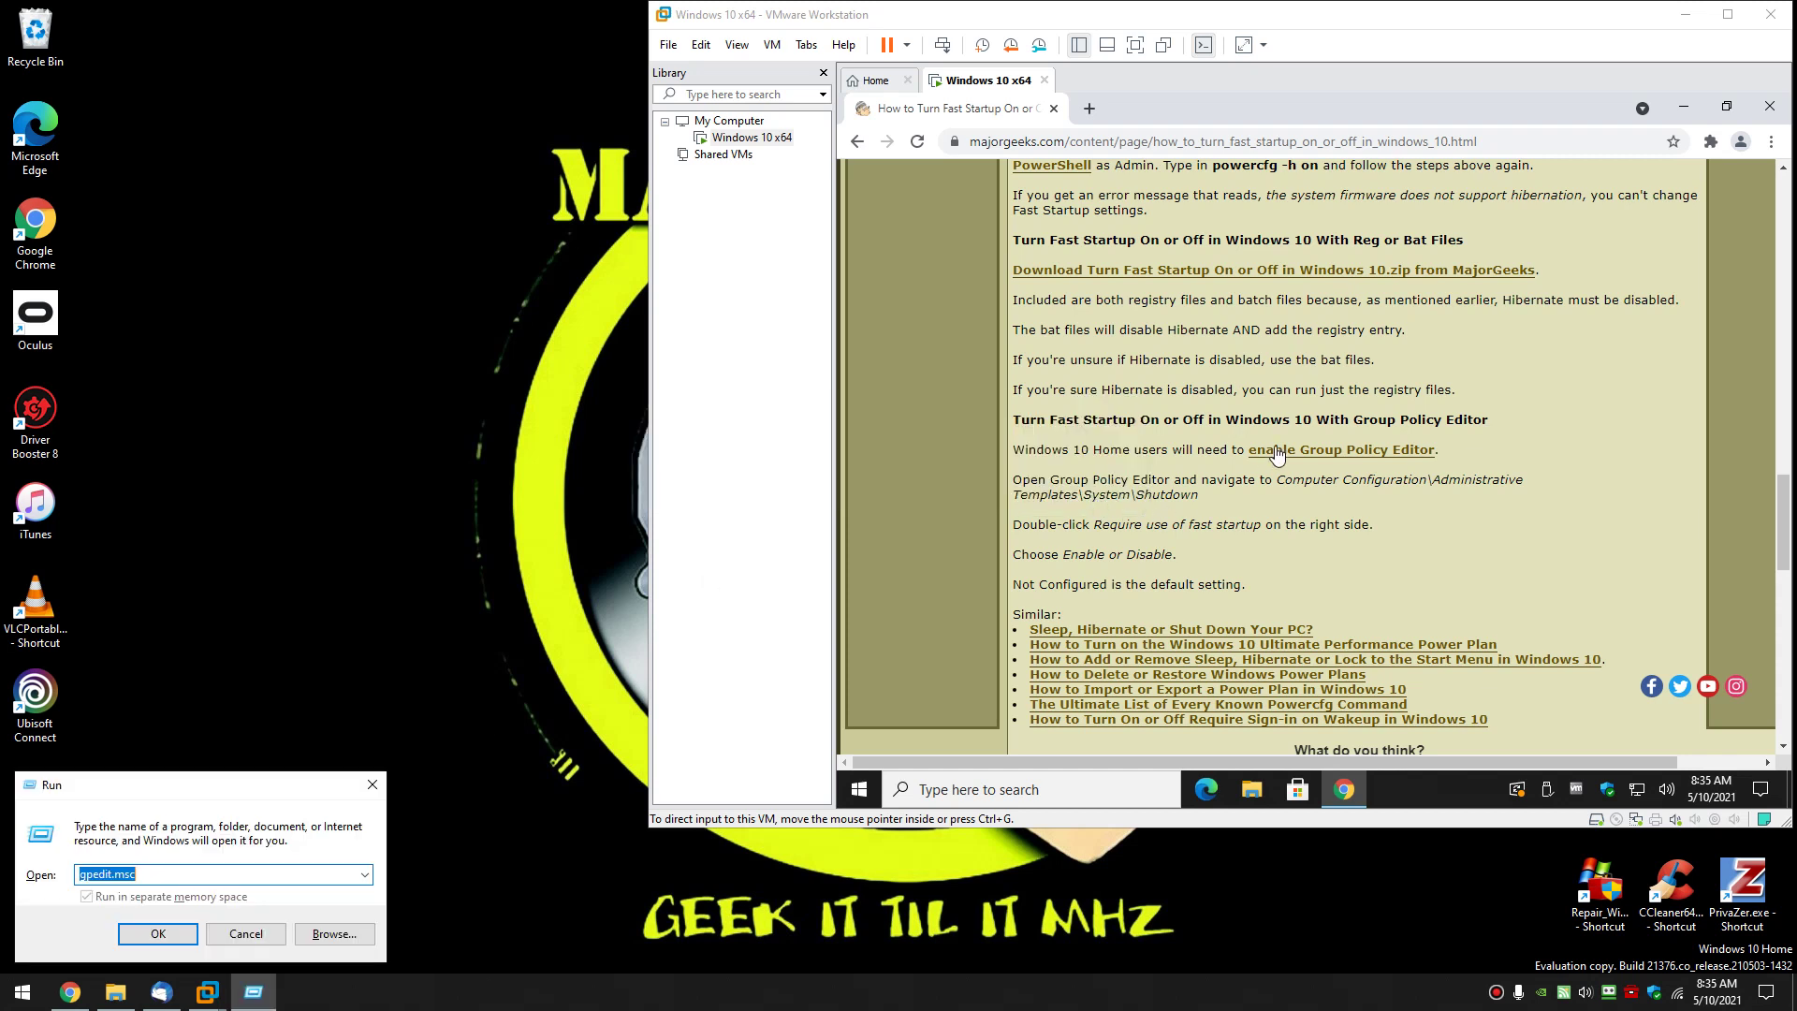
{"action": "left_click", "coordinate": [373, 784]}
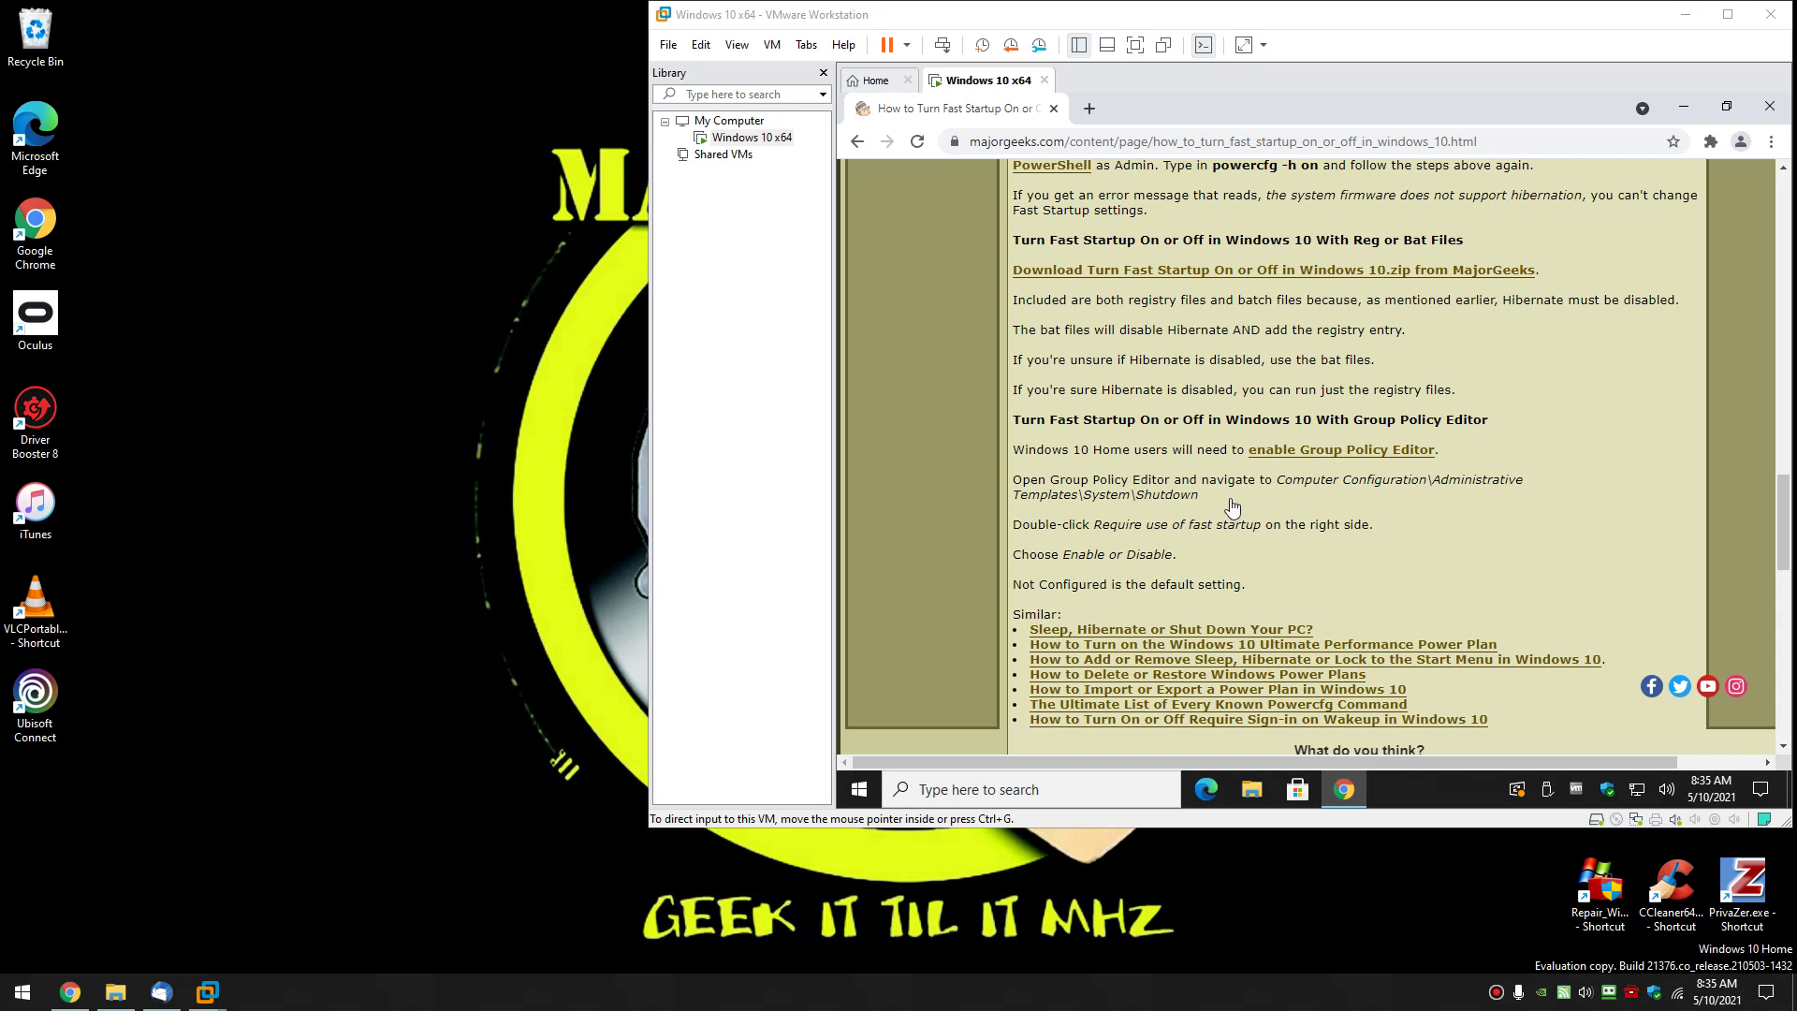
Step: Launch gpedit.msc from the VM's Run dialog and return to the article's Group Policy steps
{"action": "left_click", "coordinate": [1376, 553]}
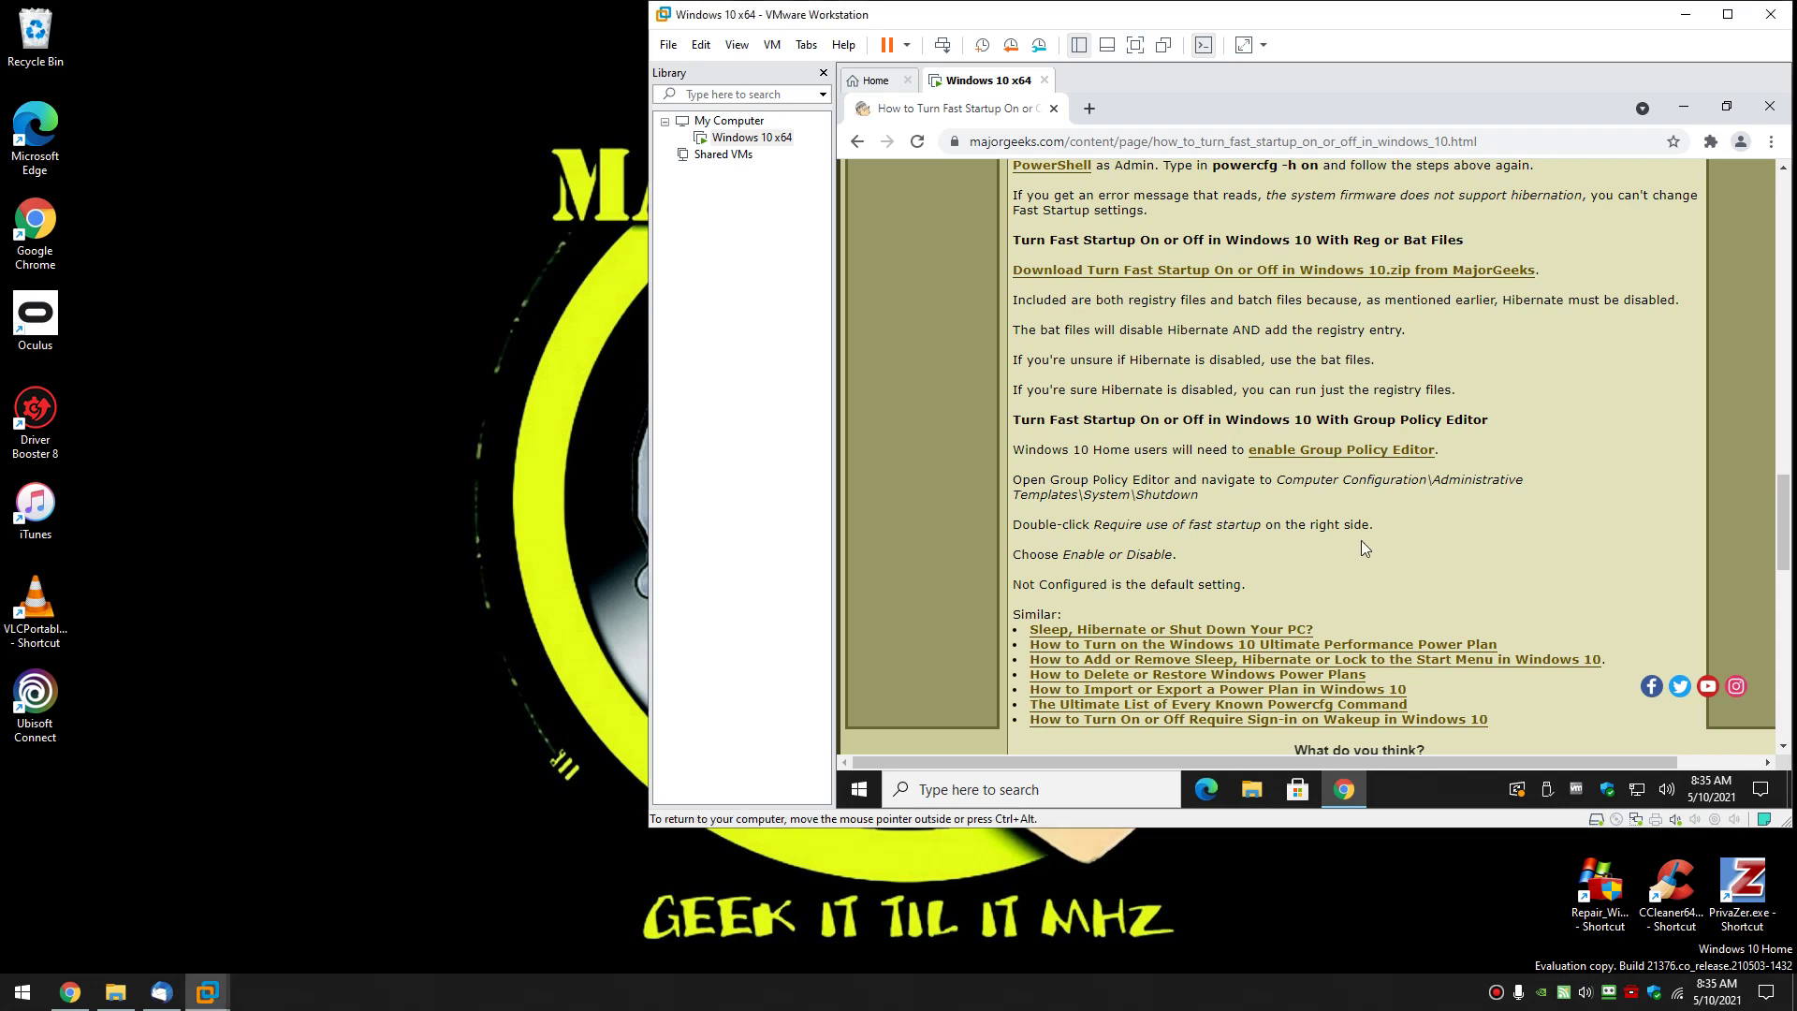
{"action": "key", "text": "super+r"}
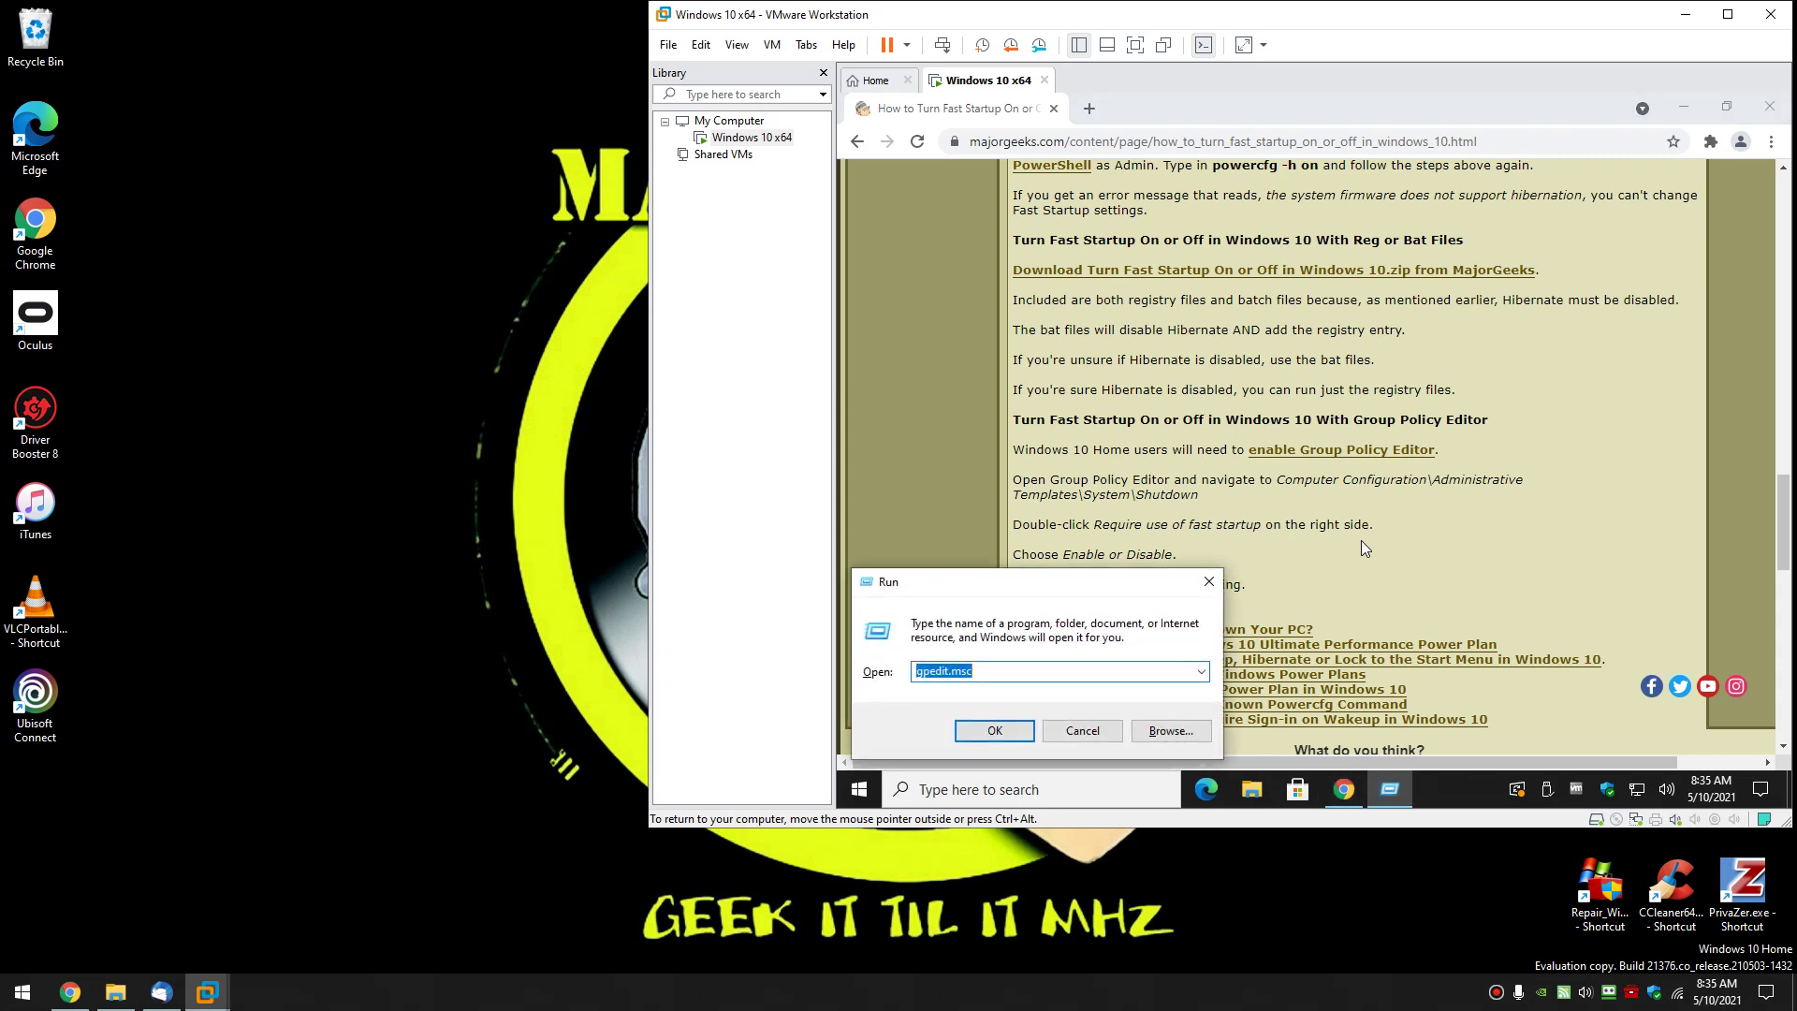
{"action": "type", "text": "gpedit"}
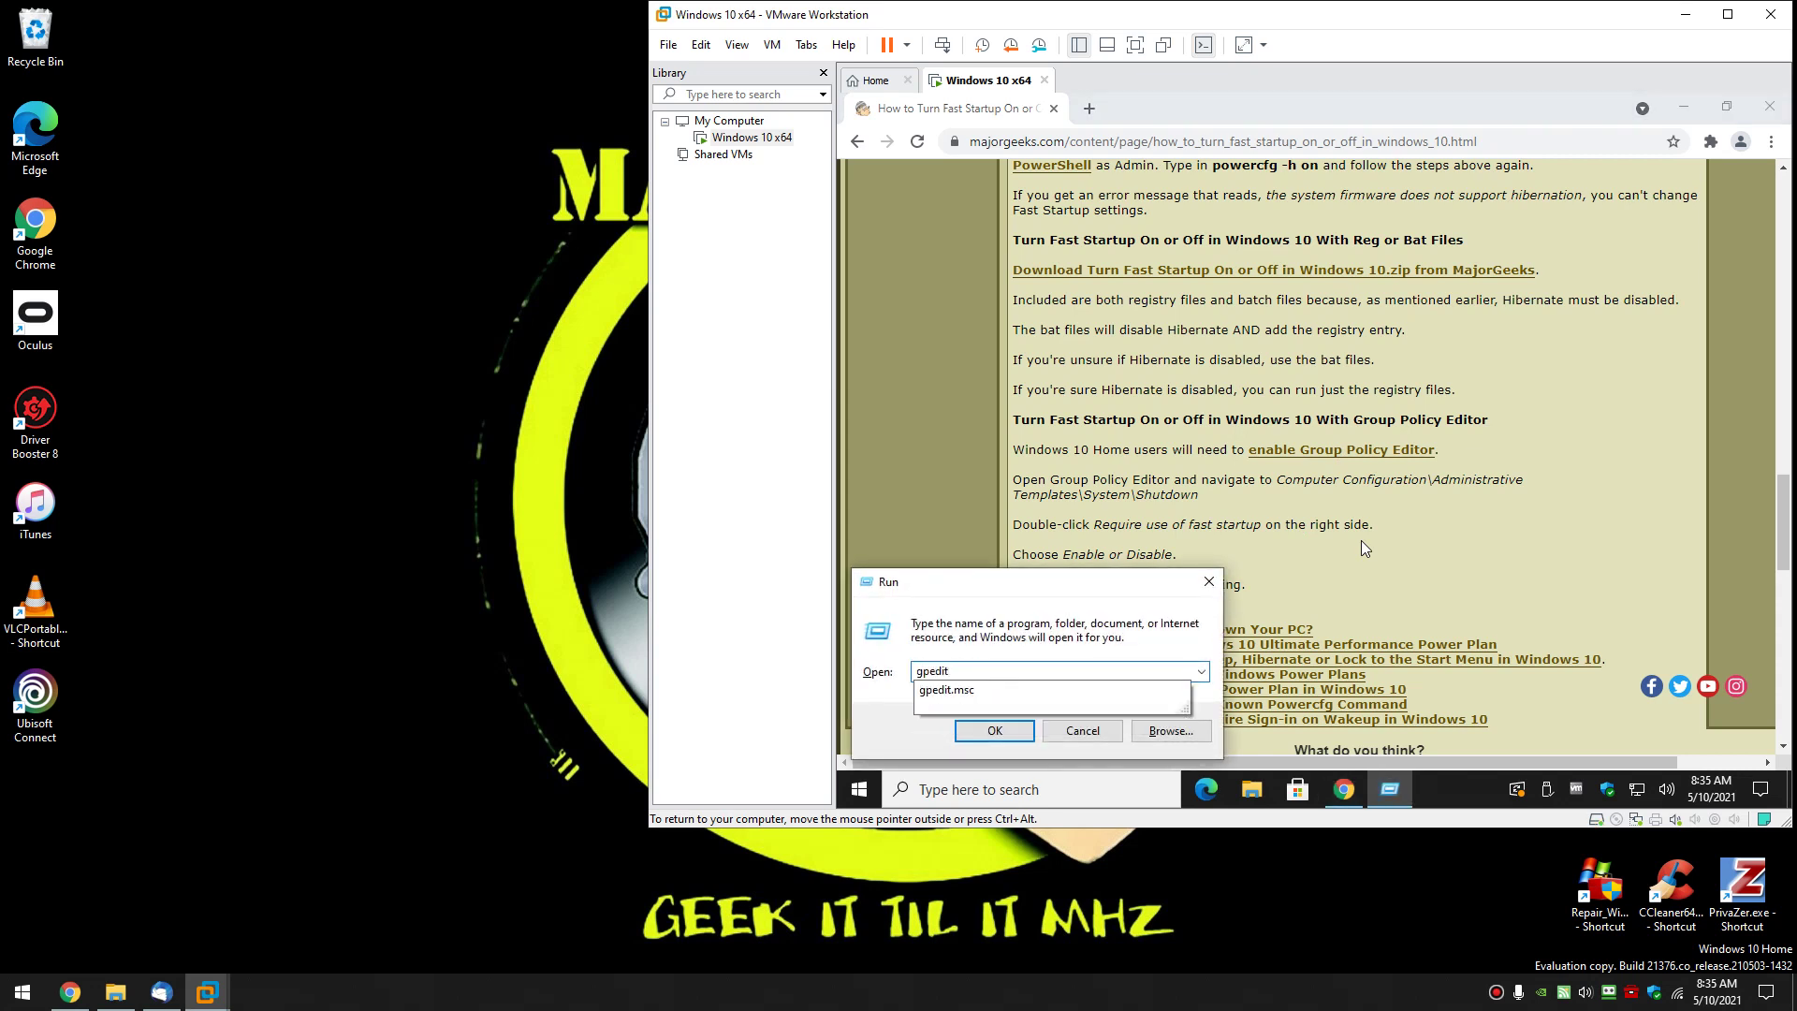
{"action": "type", "text": ".msc"}
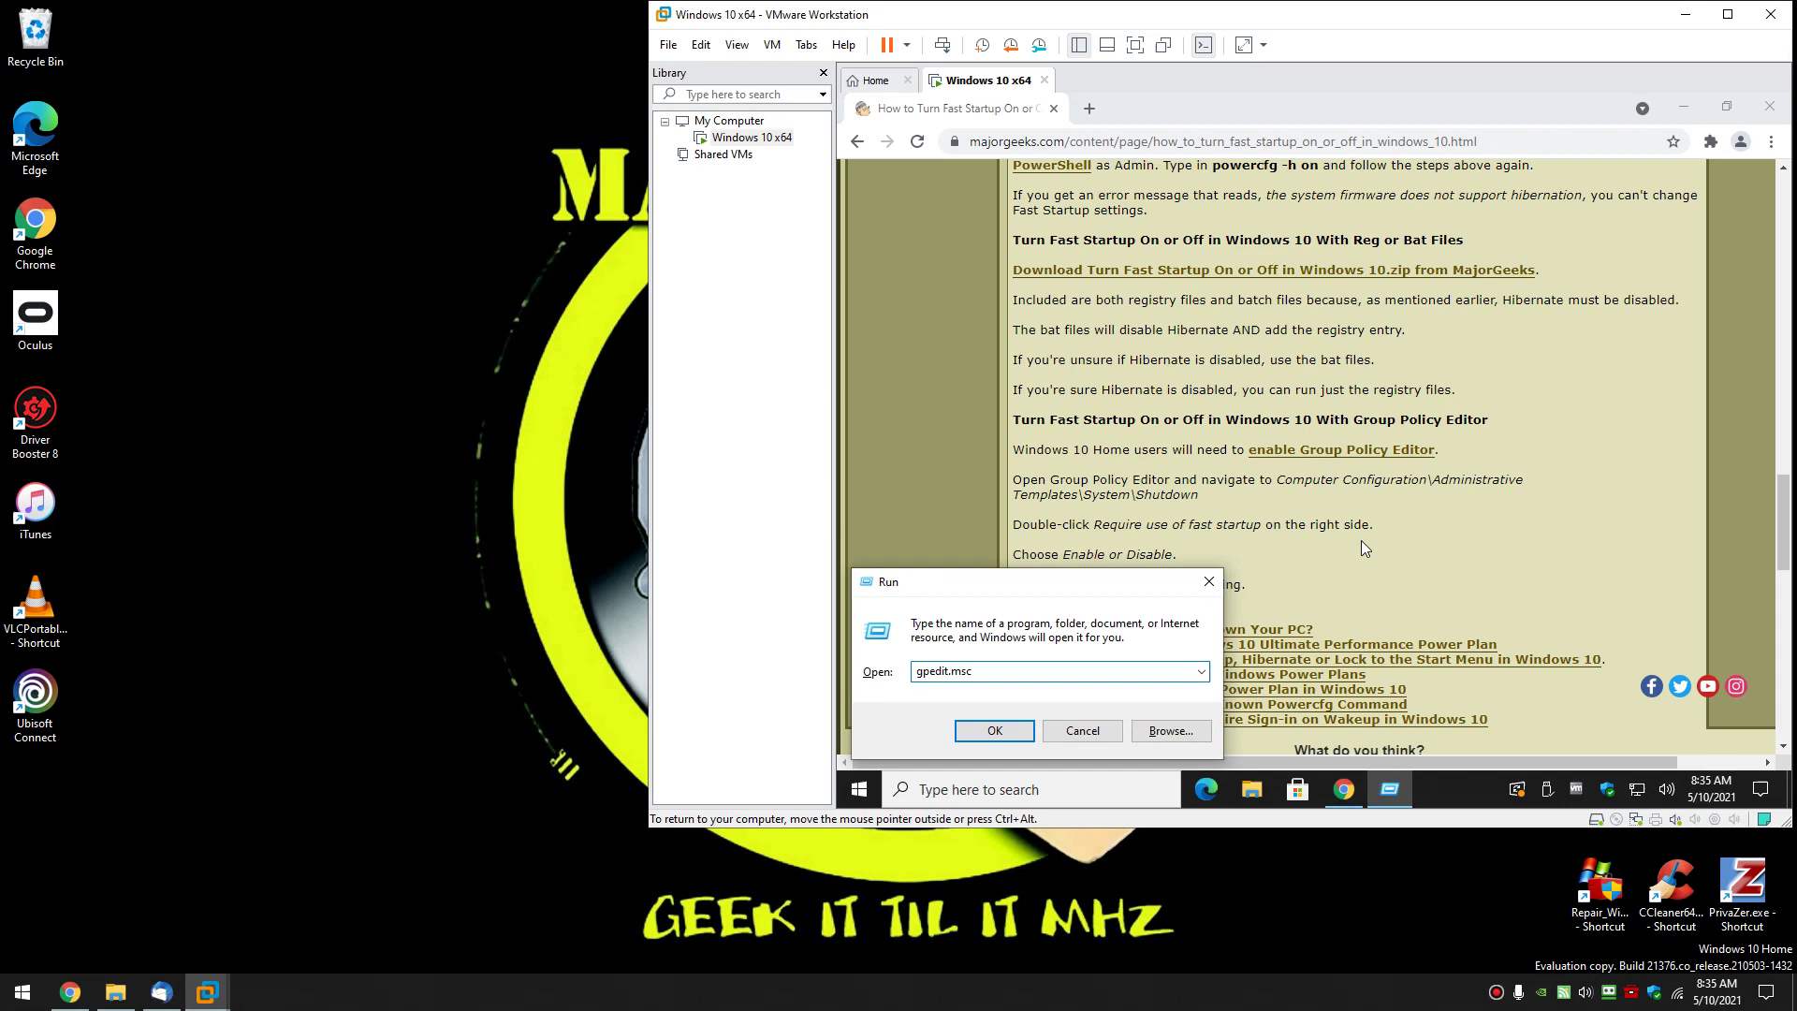
{"action": "left_click", "coordinate": [995, 731]}
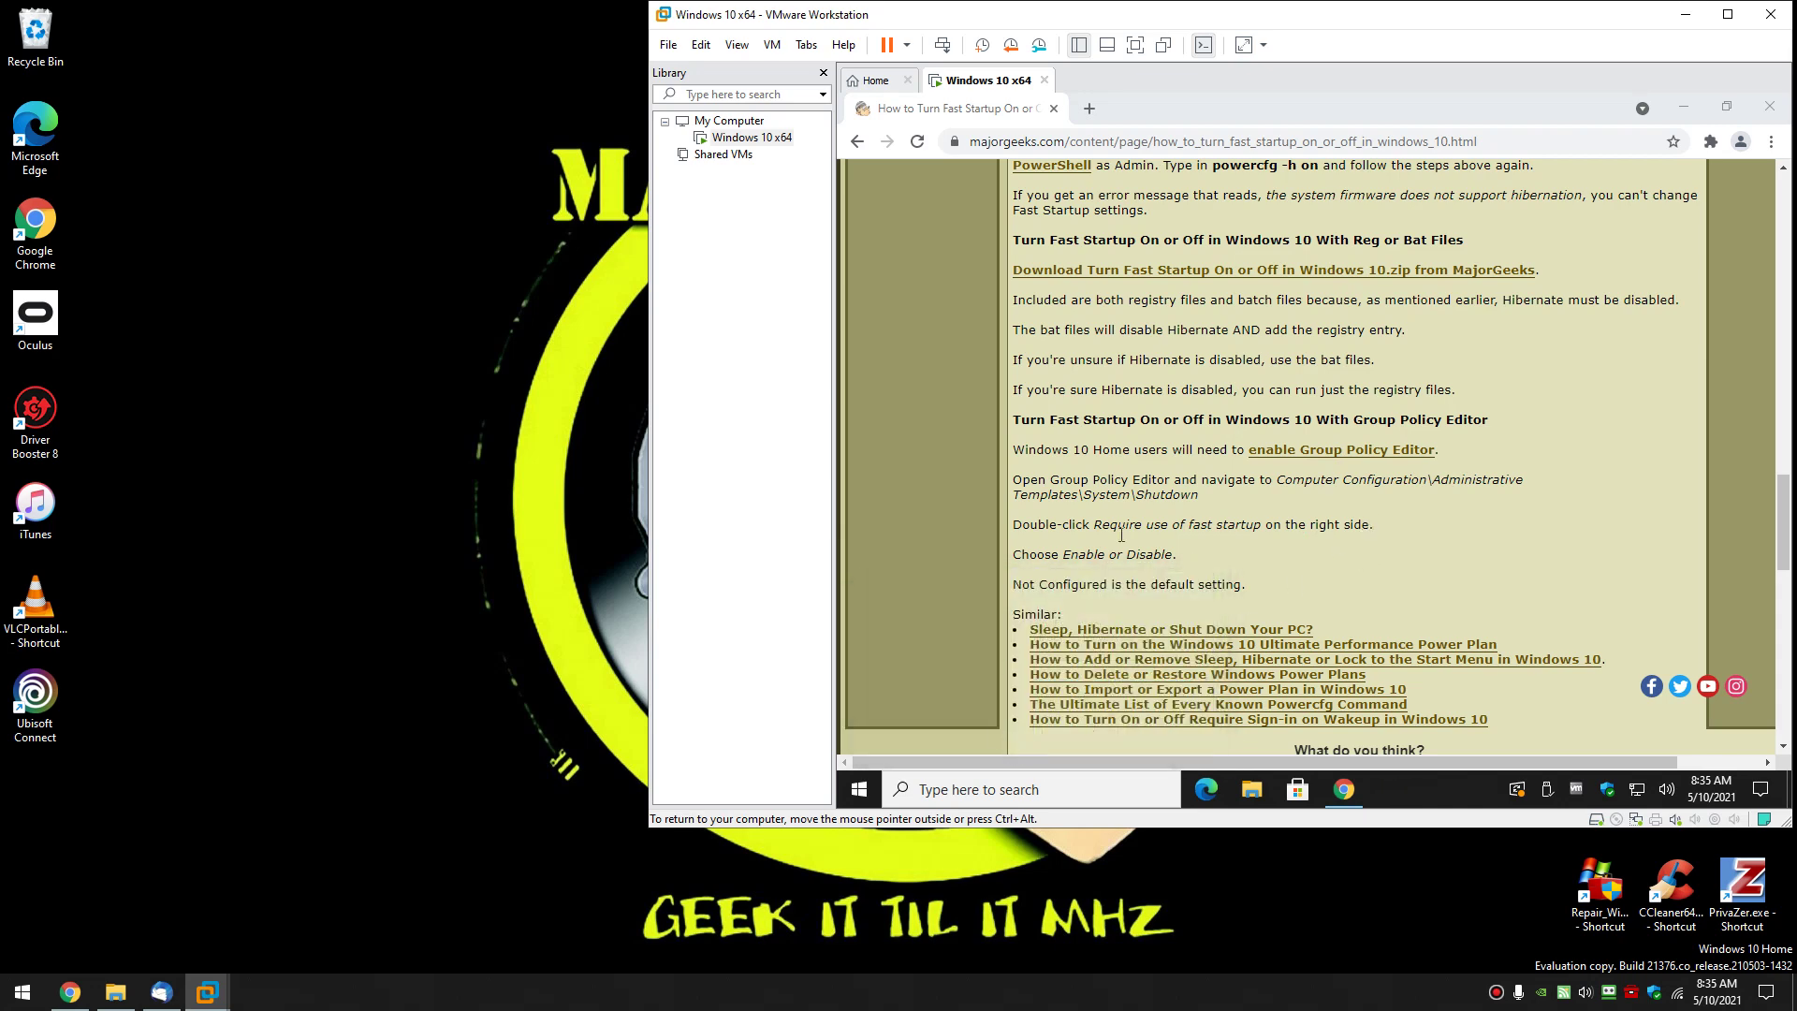
{"action": "left_click", "coordinate": [1354, 194]}
{"action": "scroll", "coordinate": [1322, 256], "scroll_direction": "down", "scroll_amount": 3}
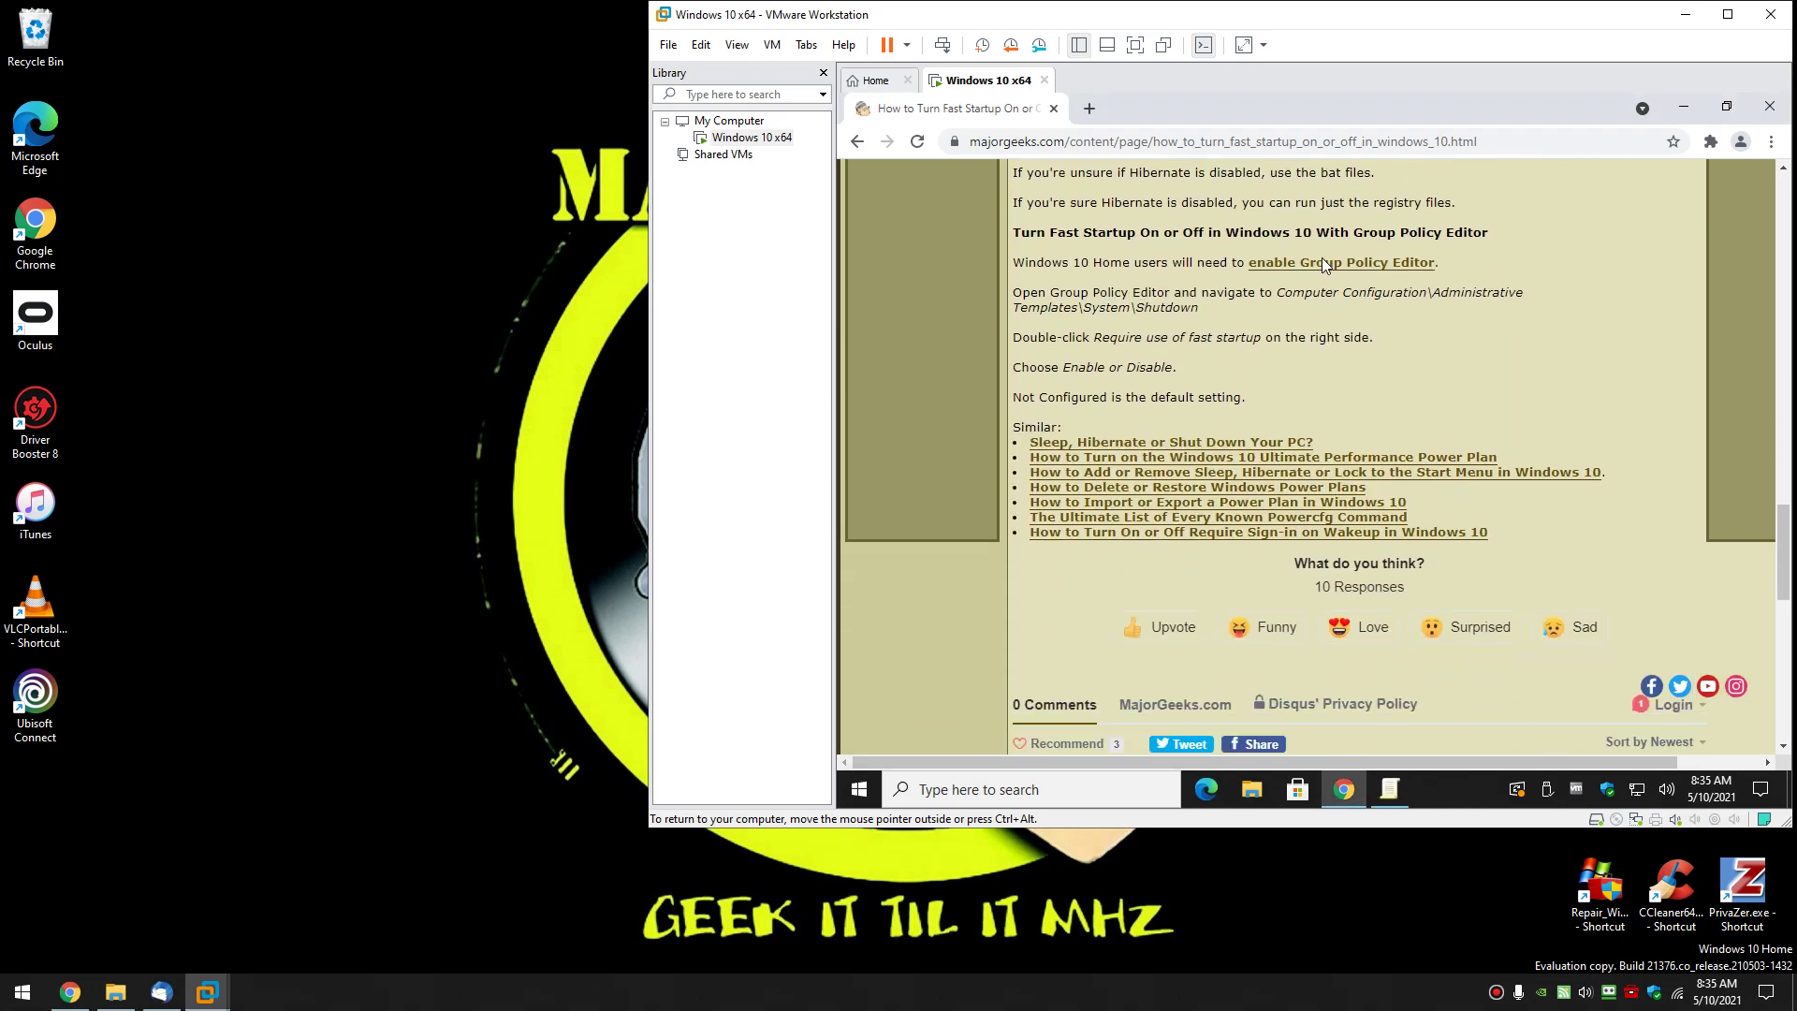
Step: Expand Computer Configuration in Group Policy Editor and widen the policy tree pane
{"action": "left_click", "coordinate": [1390, 789]}
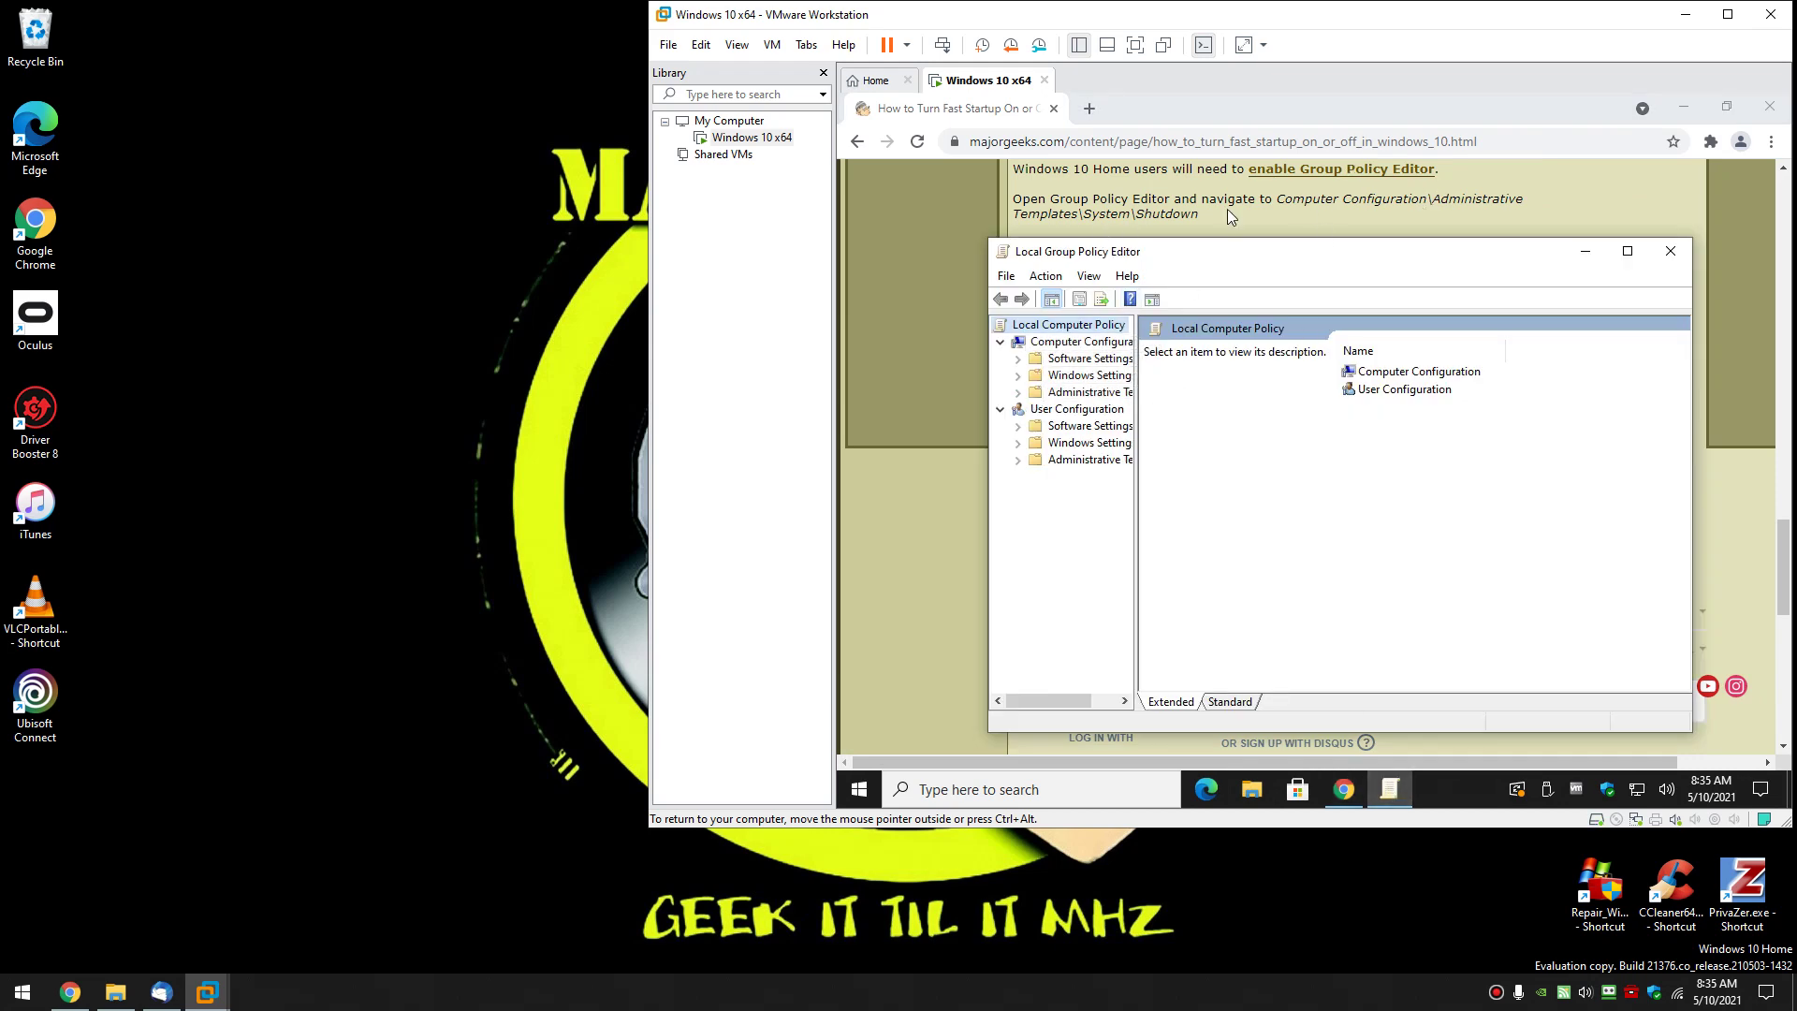
{"action": "left_click_drag", "start_coordinate": [1279, 200], "coordinate": [1199, 214]}
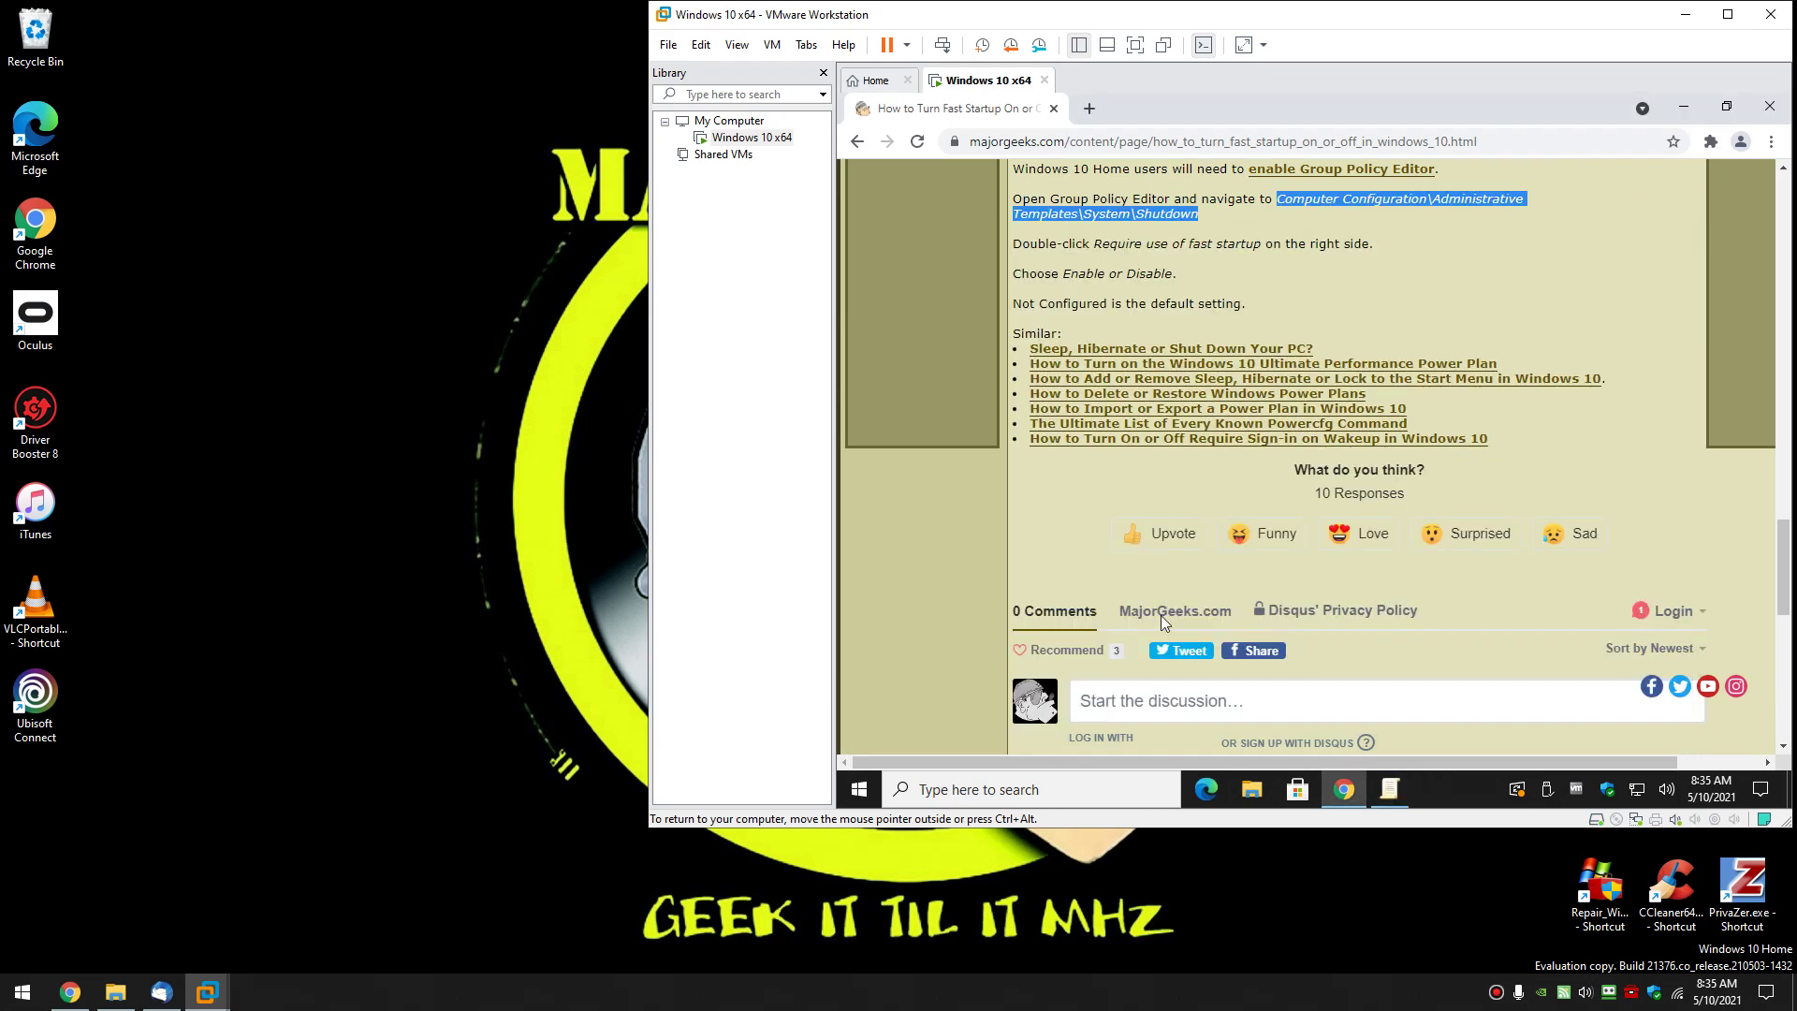
{"action": "left_click", "coordinate": [1390, 789]}
{"action": "left_click", "coordinate": [1077, 342]}
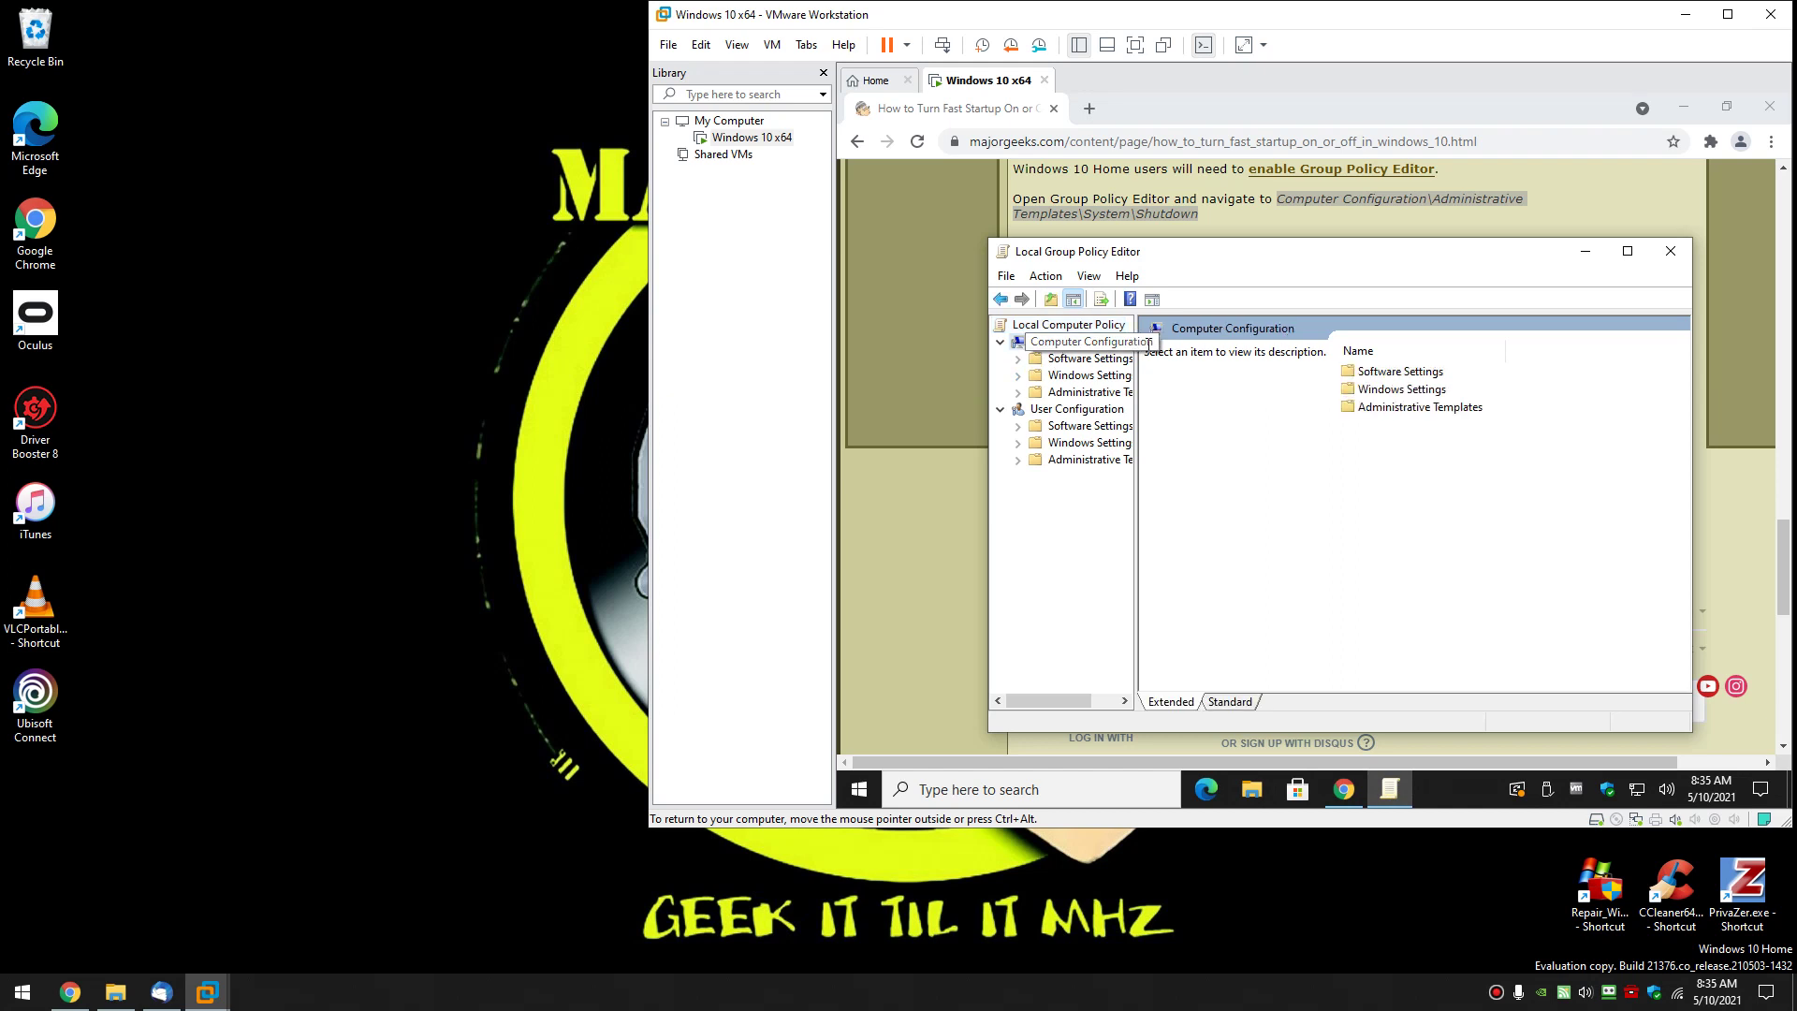
{"action": "left_click_drag", "start_coordinate": [1136, 358], "coordinate": [1236, 367]}
Step: Go to Administrative Templates > System > Shutdown and open Require use of fast startup
{"action": "left_click", "coordinate": [1018, 392]}
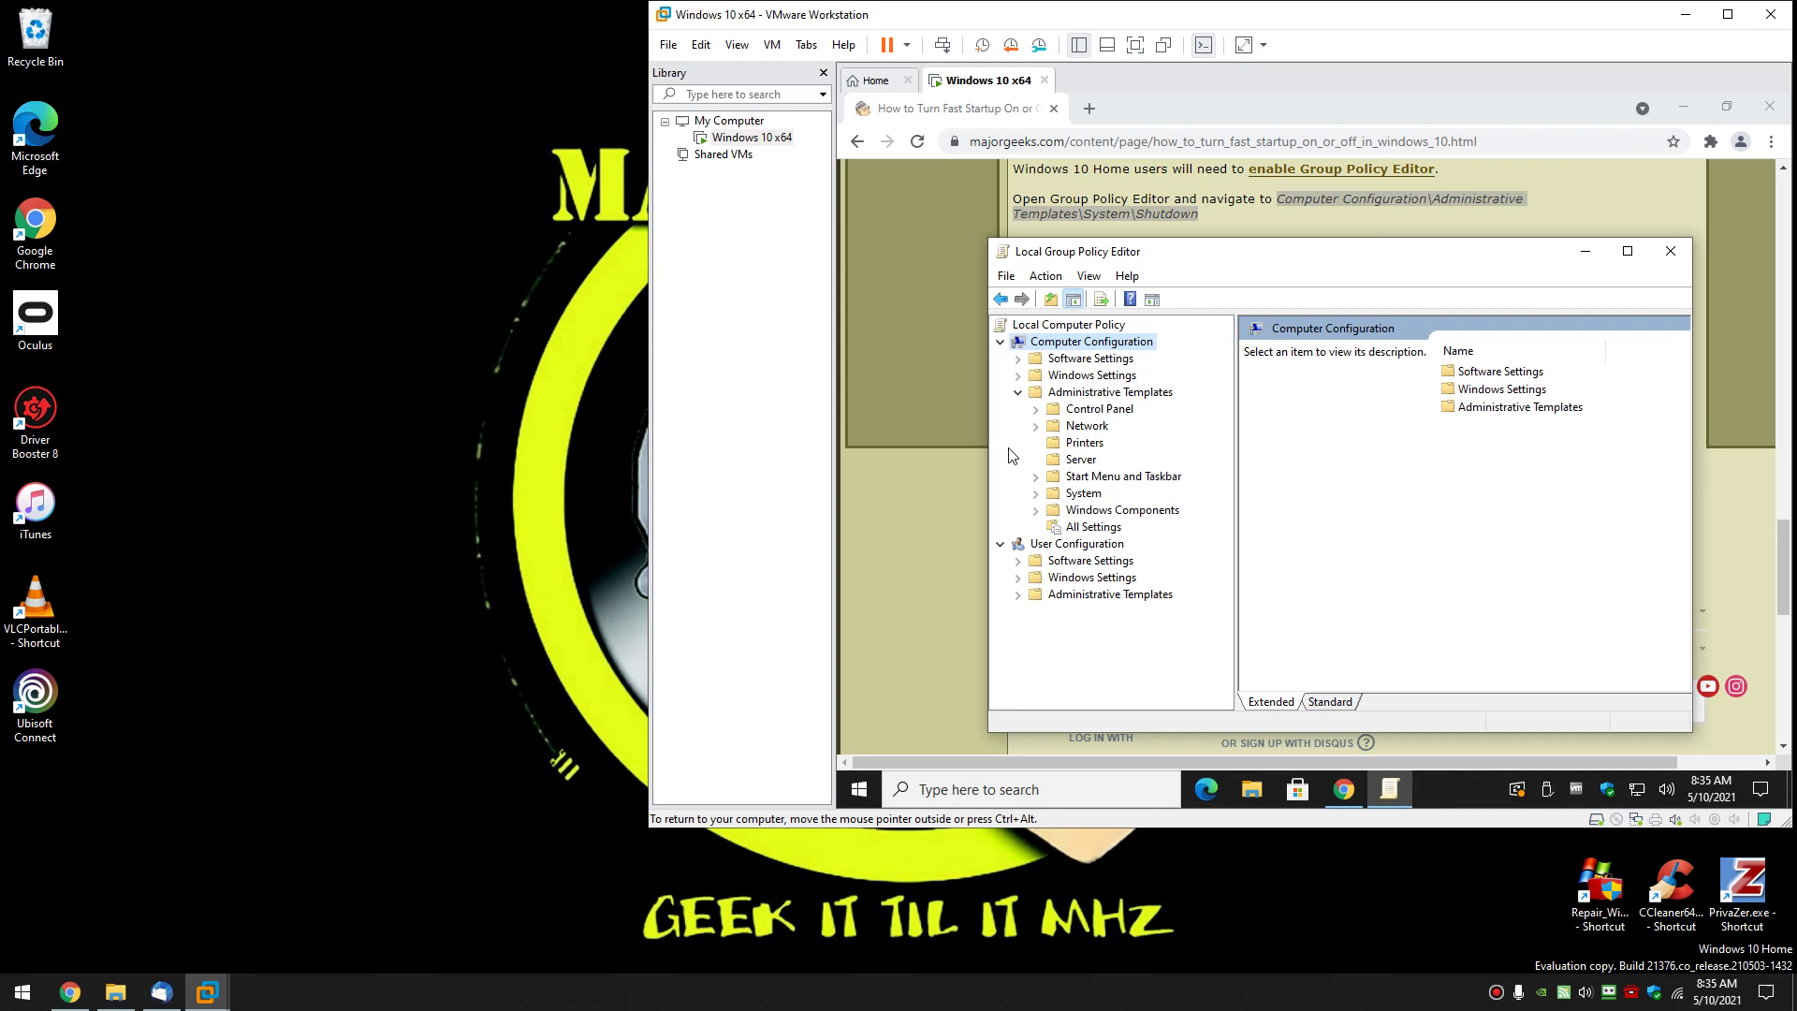
{"action": "left_click", "coordinate": [1037, 496]}
{"action": "left_click_drag", "start_coordinate": [1226, 436], "coordinate": [1228, 585]}
{"action": "left_click", "coordinate": [1109, 476]}
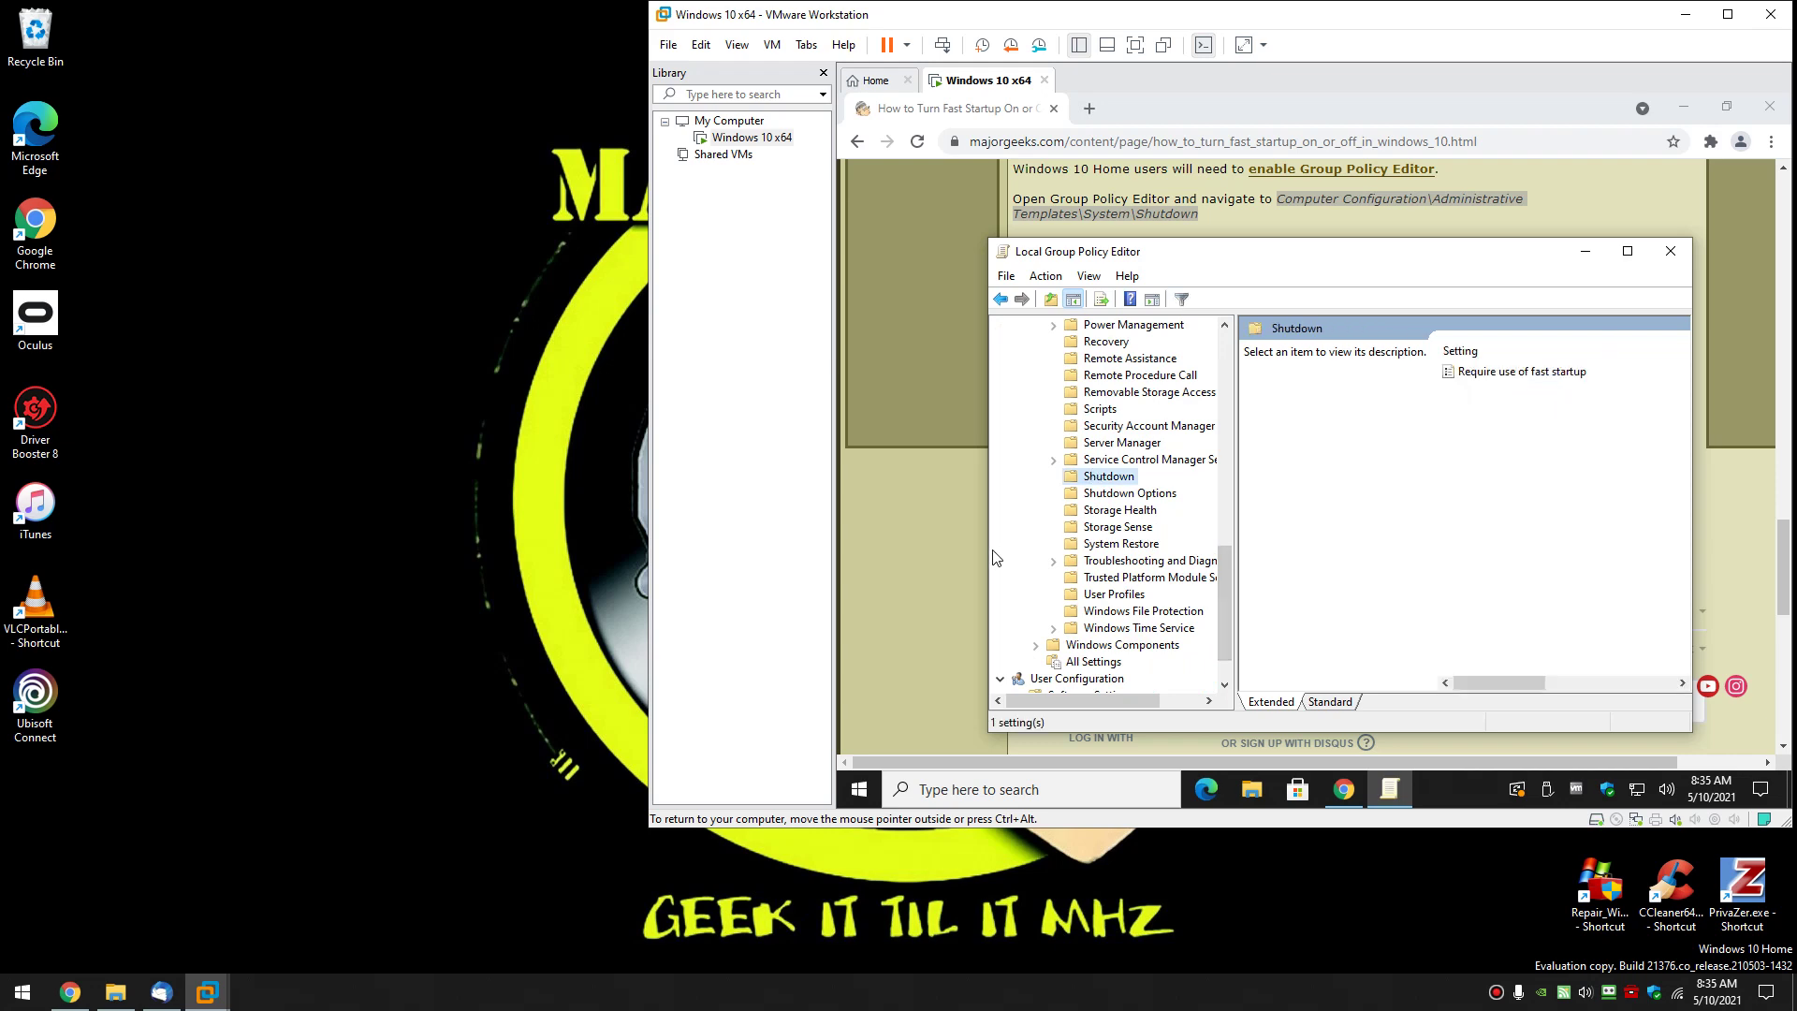
{"action": "left_click", "coordinate": [1498, 373]}
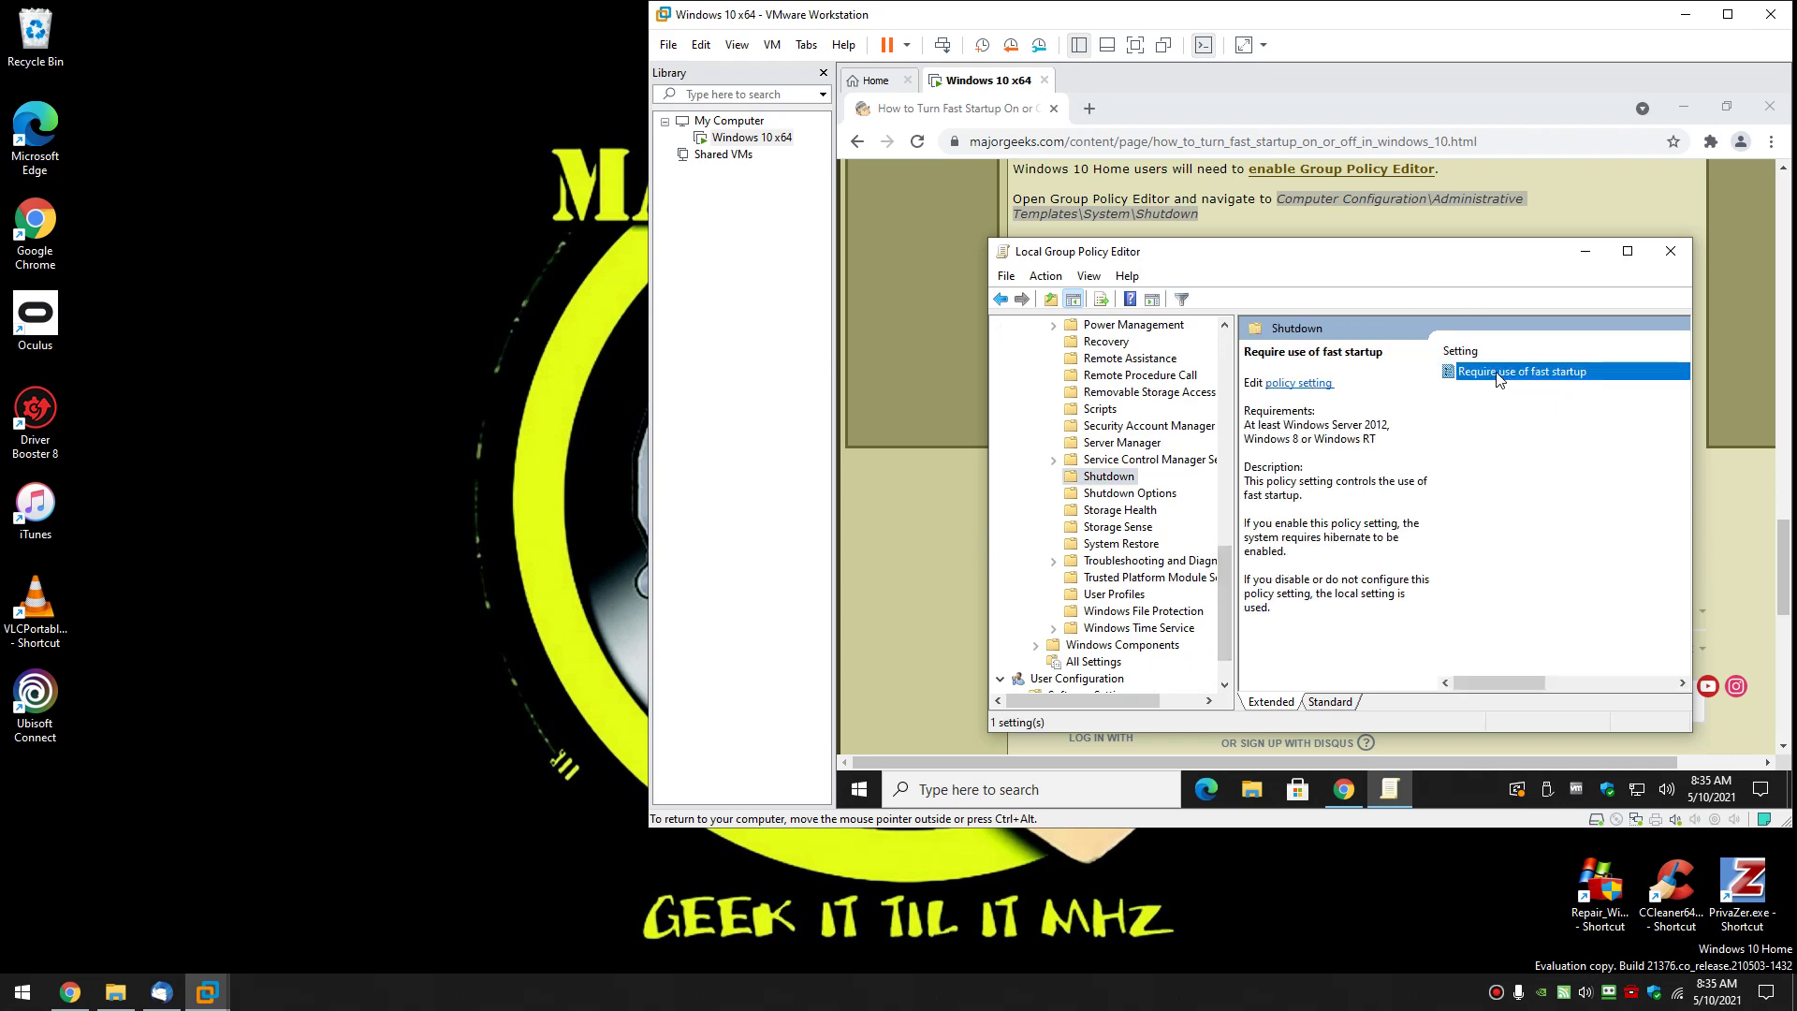
{"action": "double_click", "coordinate": [1498, 373]}
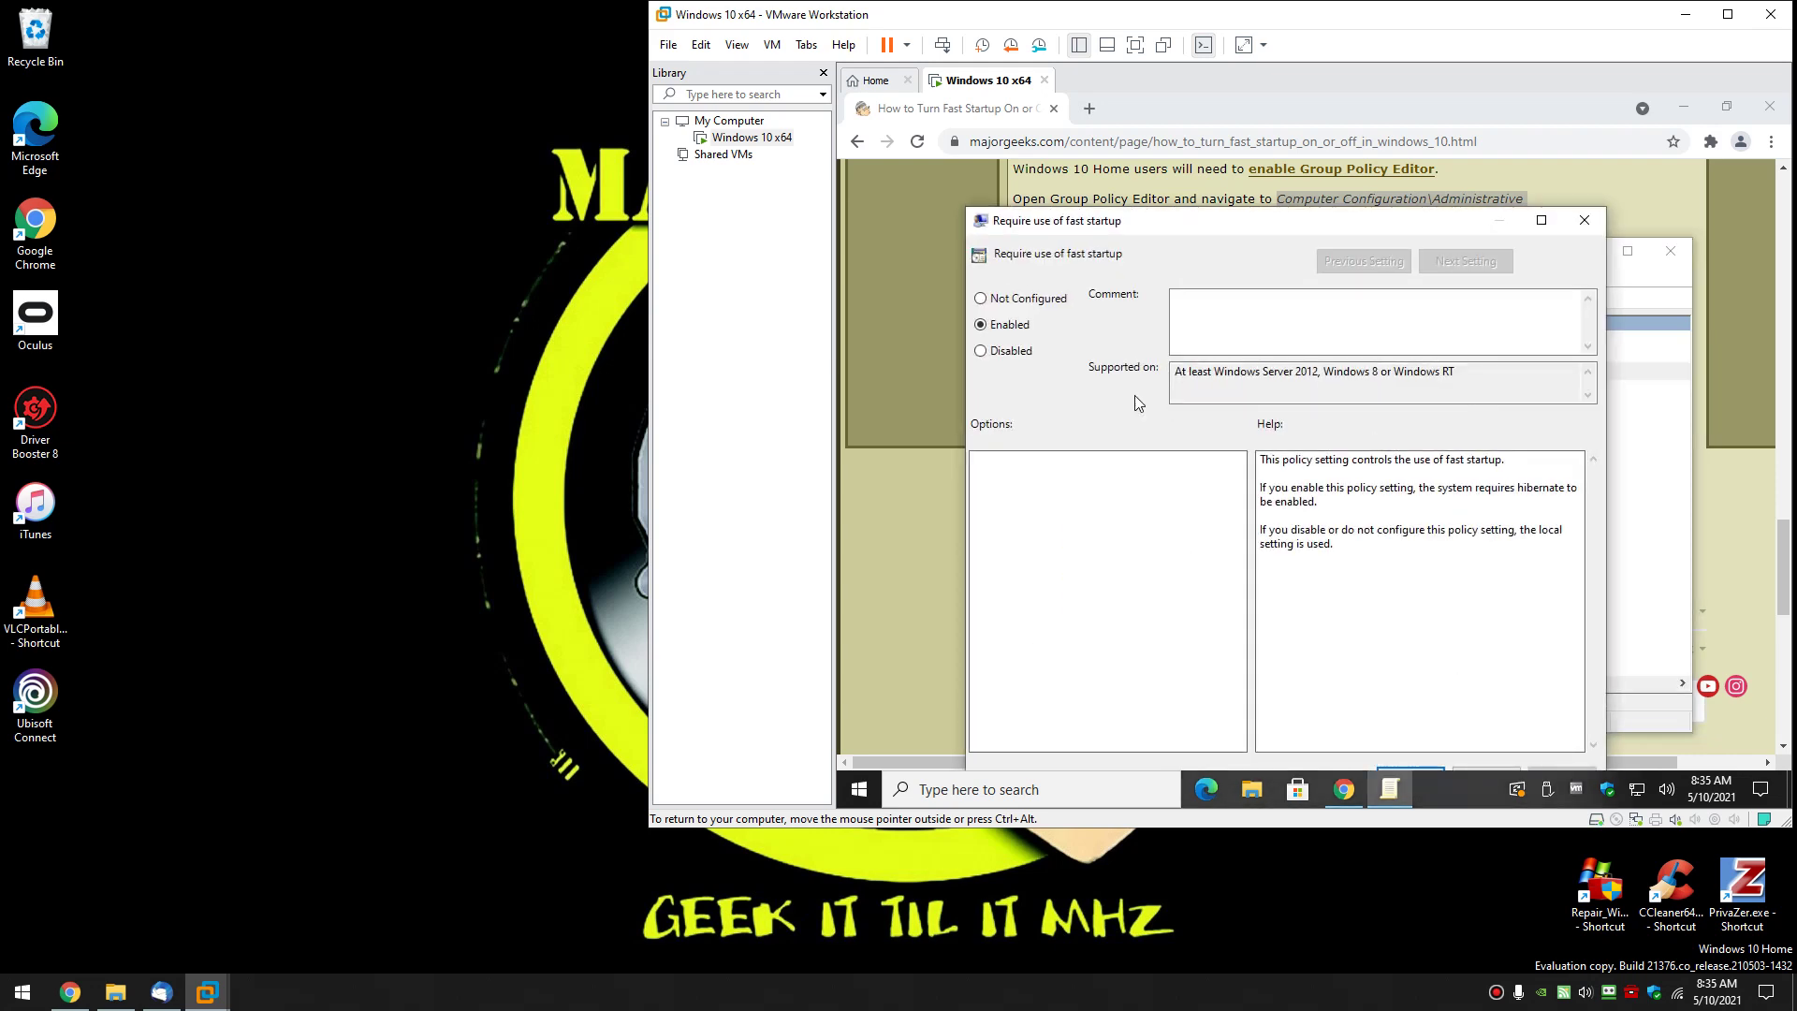
Step: Try Enabled and Disabled for Require use of fast startup, then save it as Not Configured
{"action": "left_click", "coordinate": [1011, 323]}
{"action": "left_click", "coordinate": [1032, 299]}
{"action": "left_click", "coordinate": [1030, 327]}
{"action": "left_click", "coordinate": [1000, 352]}
{"action": "left_click", "coordinate": [1015, 299]}
{"action": "left_click_drag", "start_coordinate": [1226, 222], "coordinate": [1246, 113]}
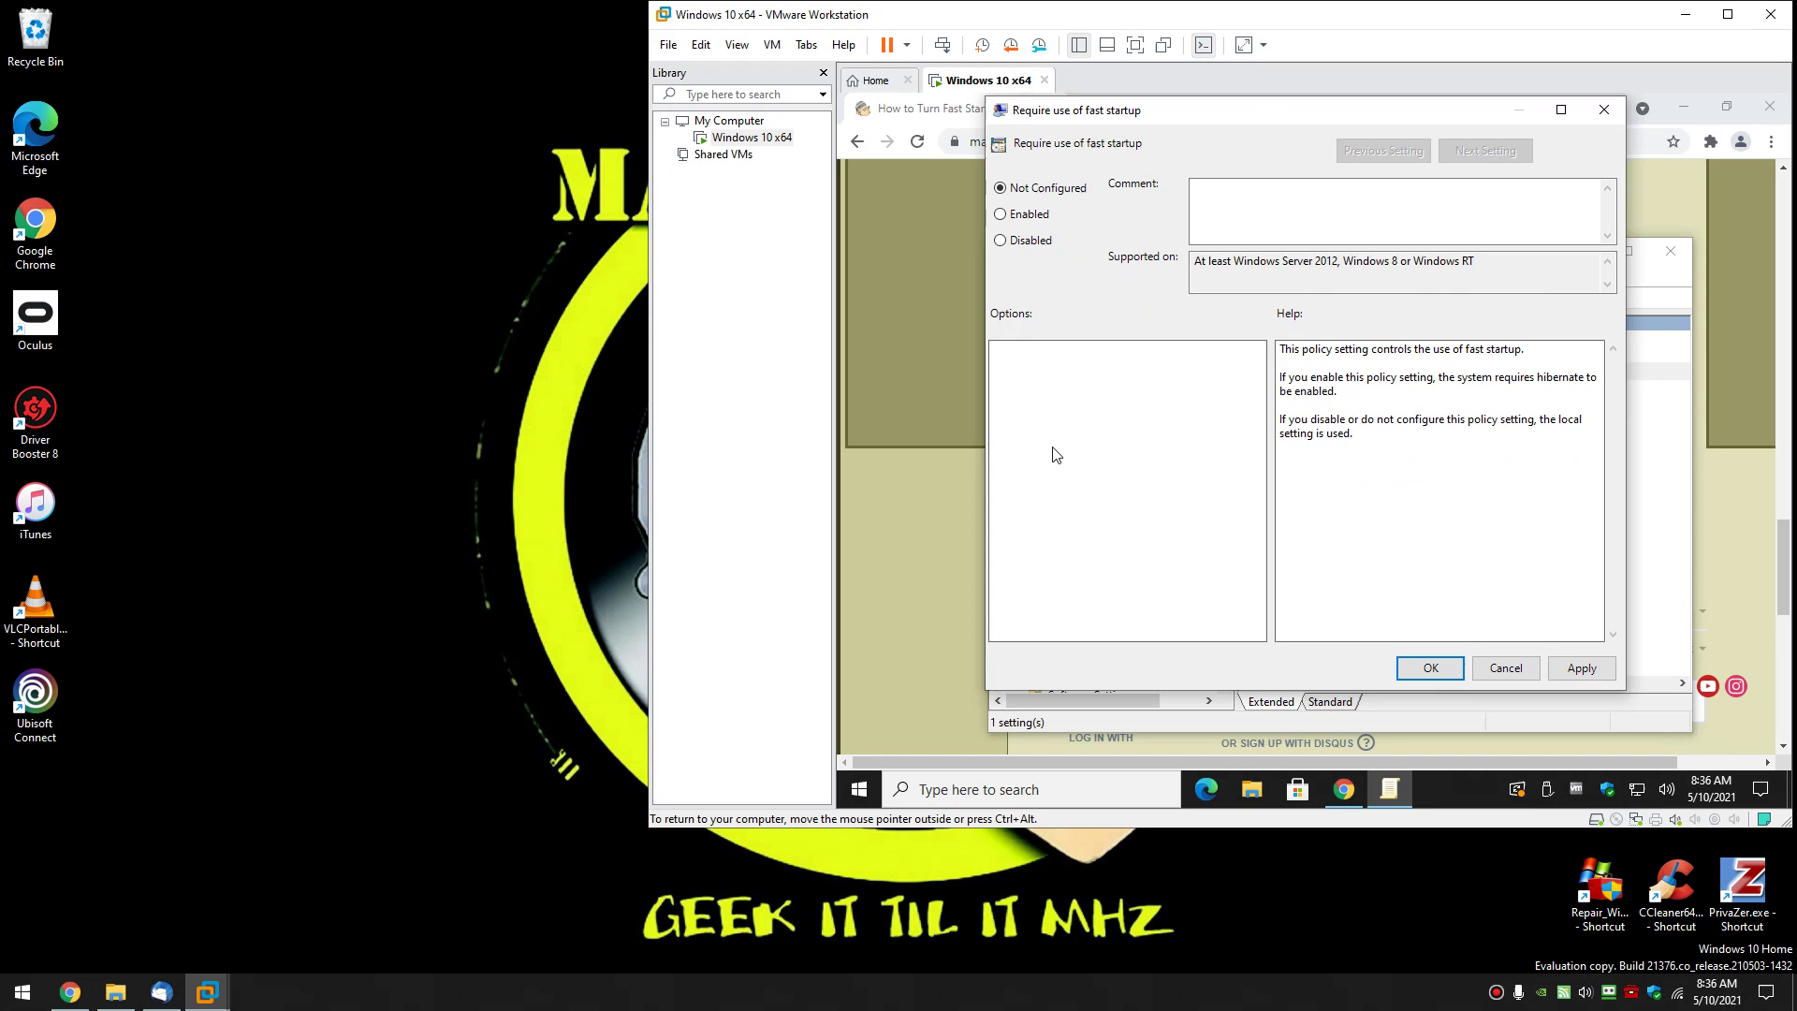
{"action": "left_click", "coordinate": [1427, 668]}
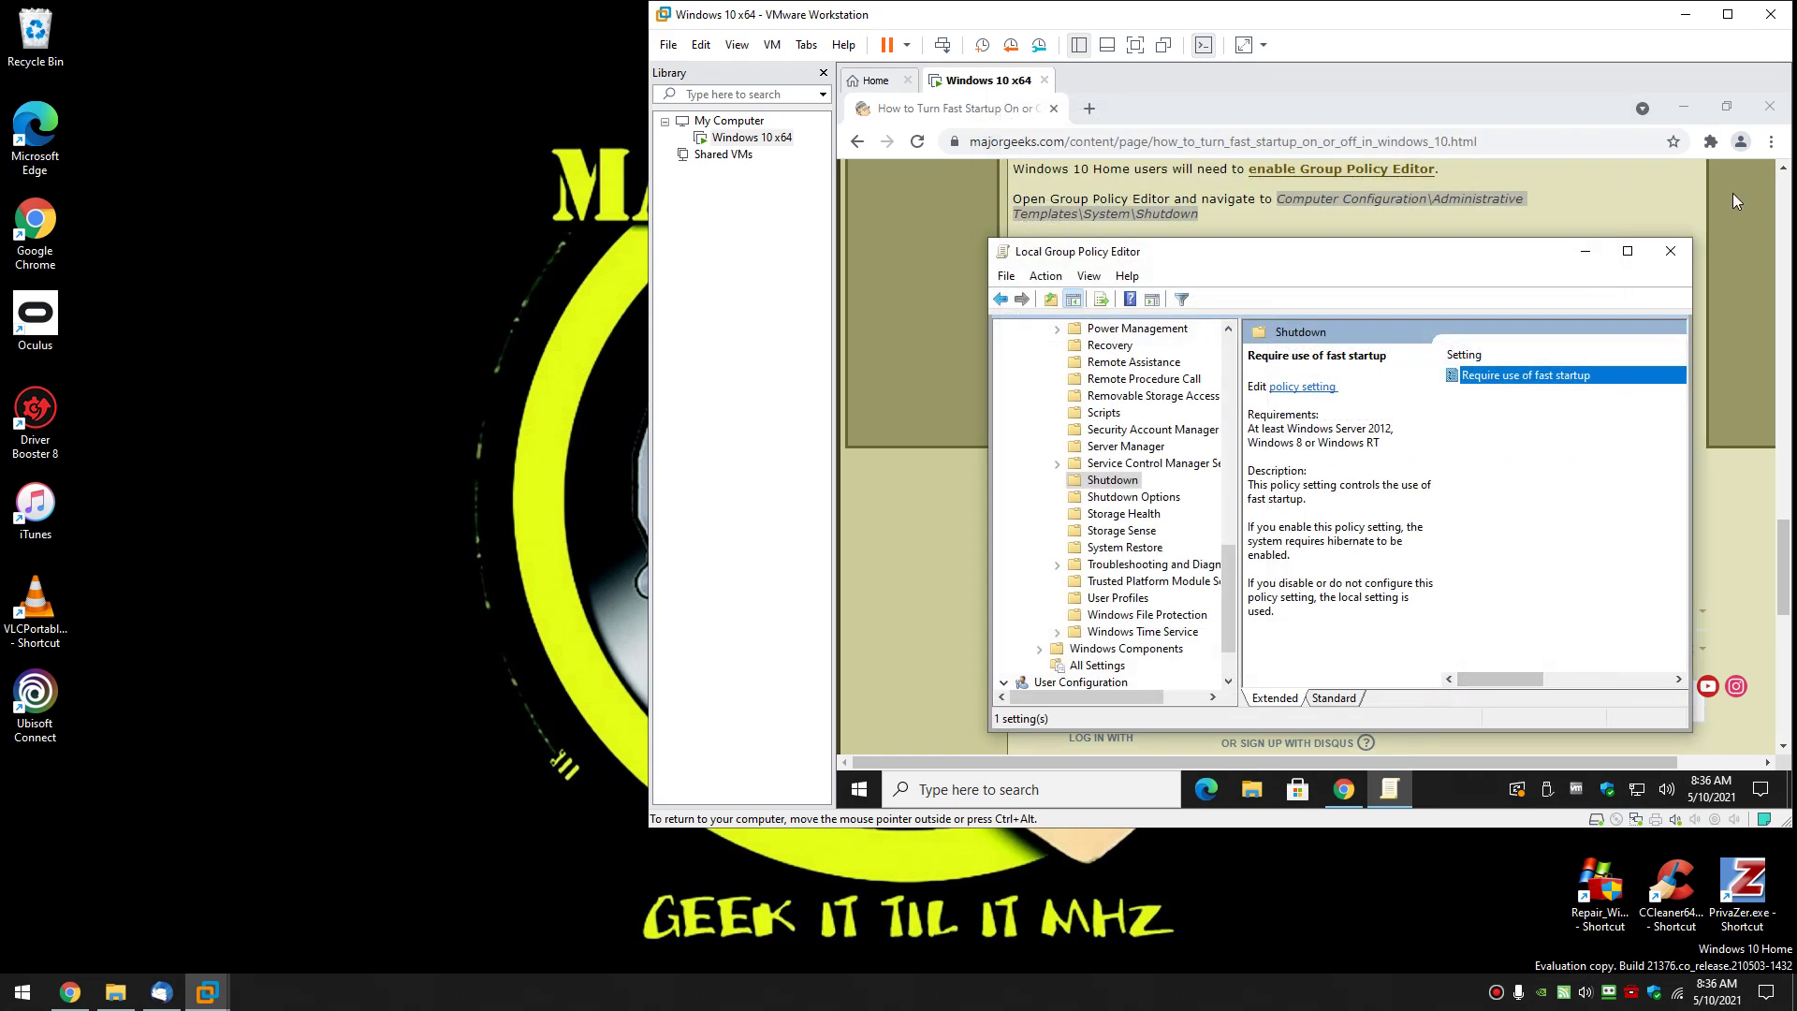
Step: Close the Local Group Policy Editor, scroll the MajorGeeks Fast Startup article to the top, and release the VM
{"action": "left_click", "coordinate": [1671, 253]}
{"action": "scroll", "coordinate": [1022, 507], "scroll_direction": "up", "scroll_amount": 10}
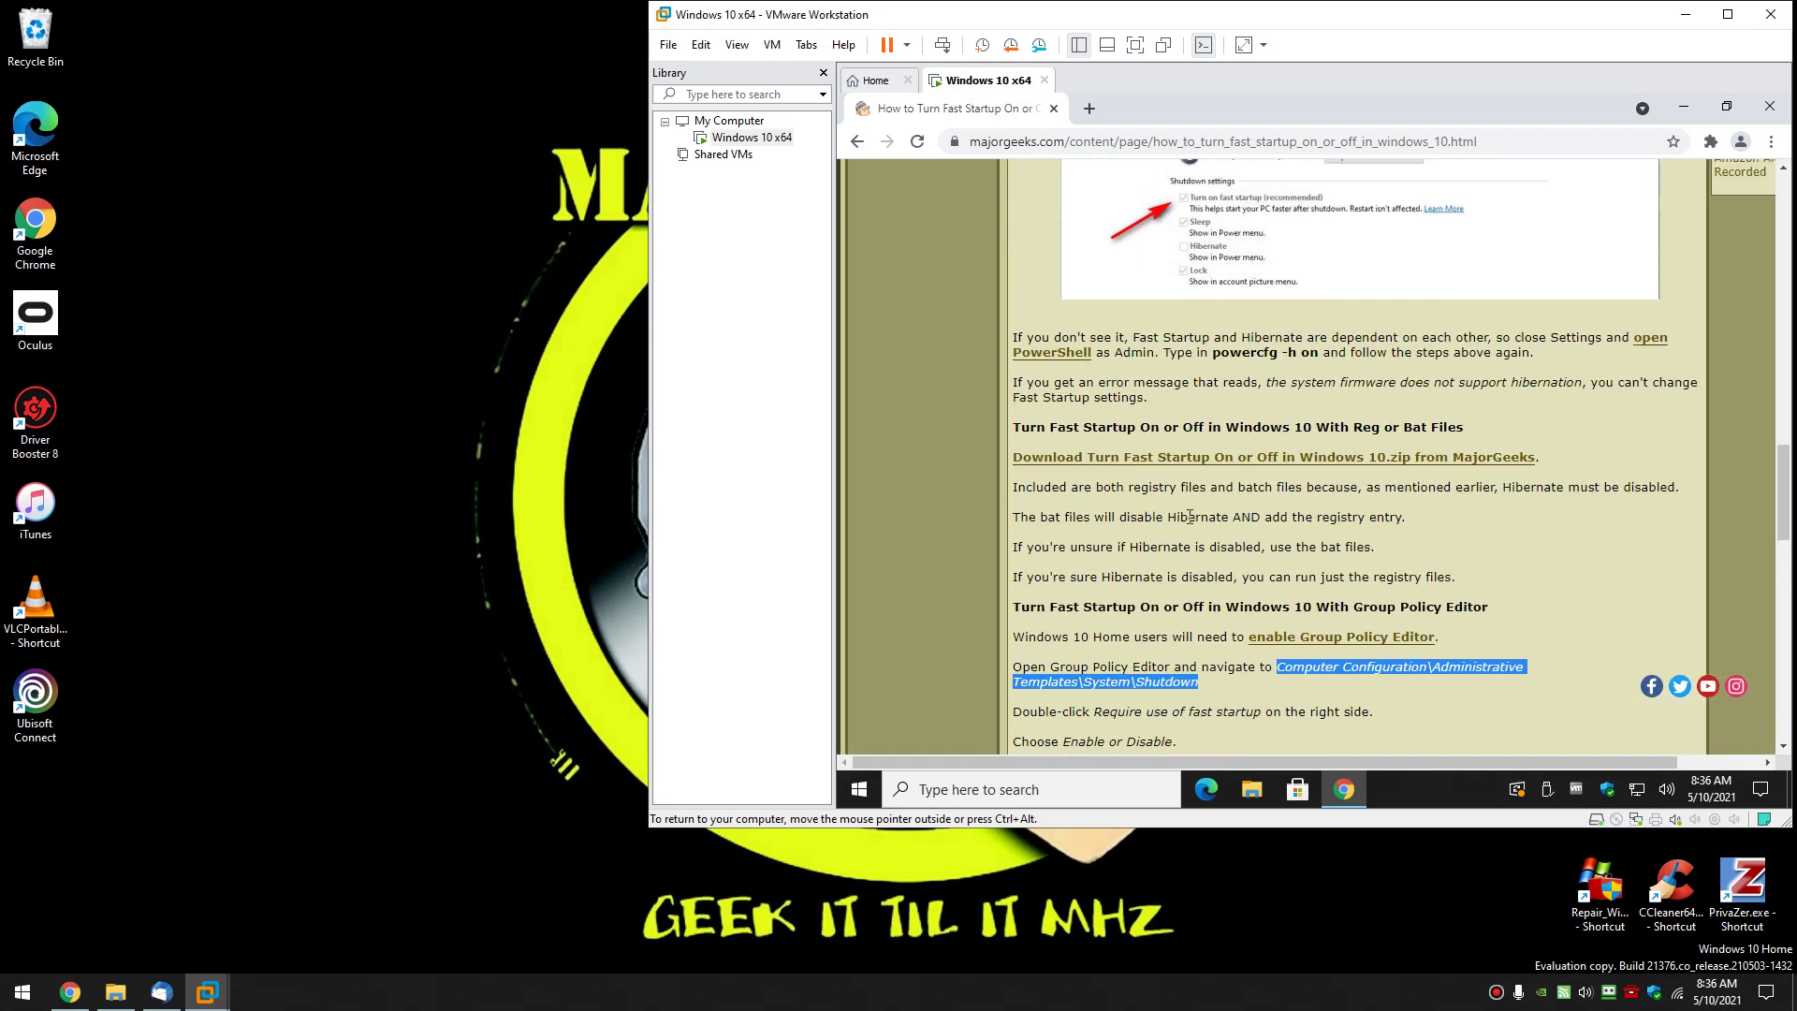
{"action": "scroll", "coordinate": [1186, 532], "scroll_direction": "up", "scroll_amount": 10}
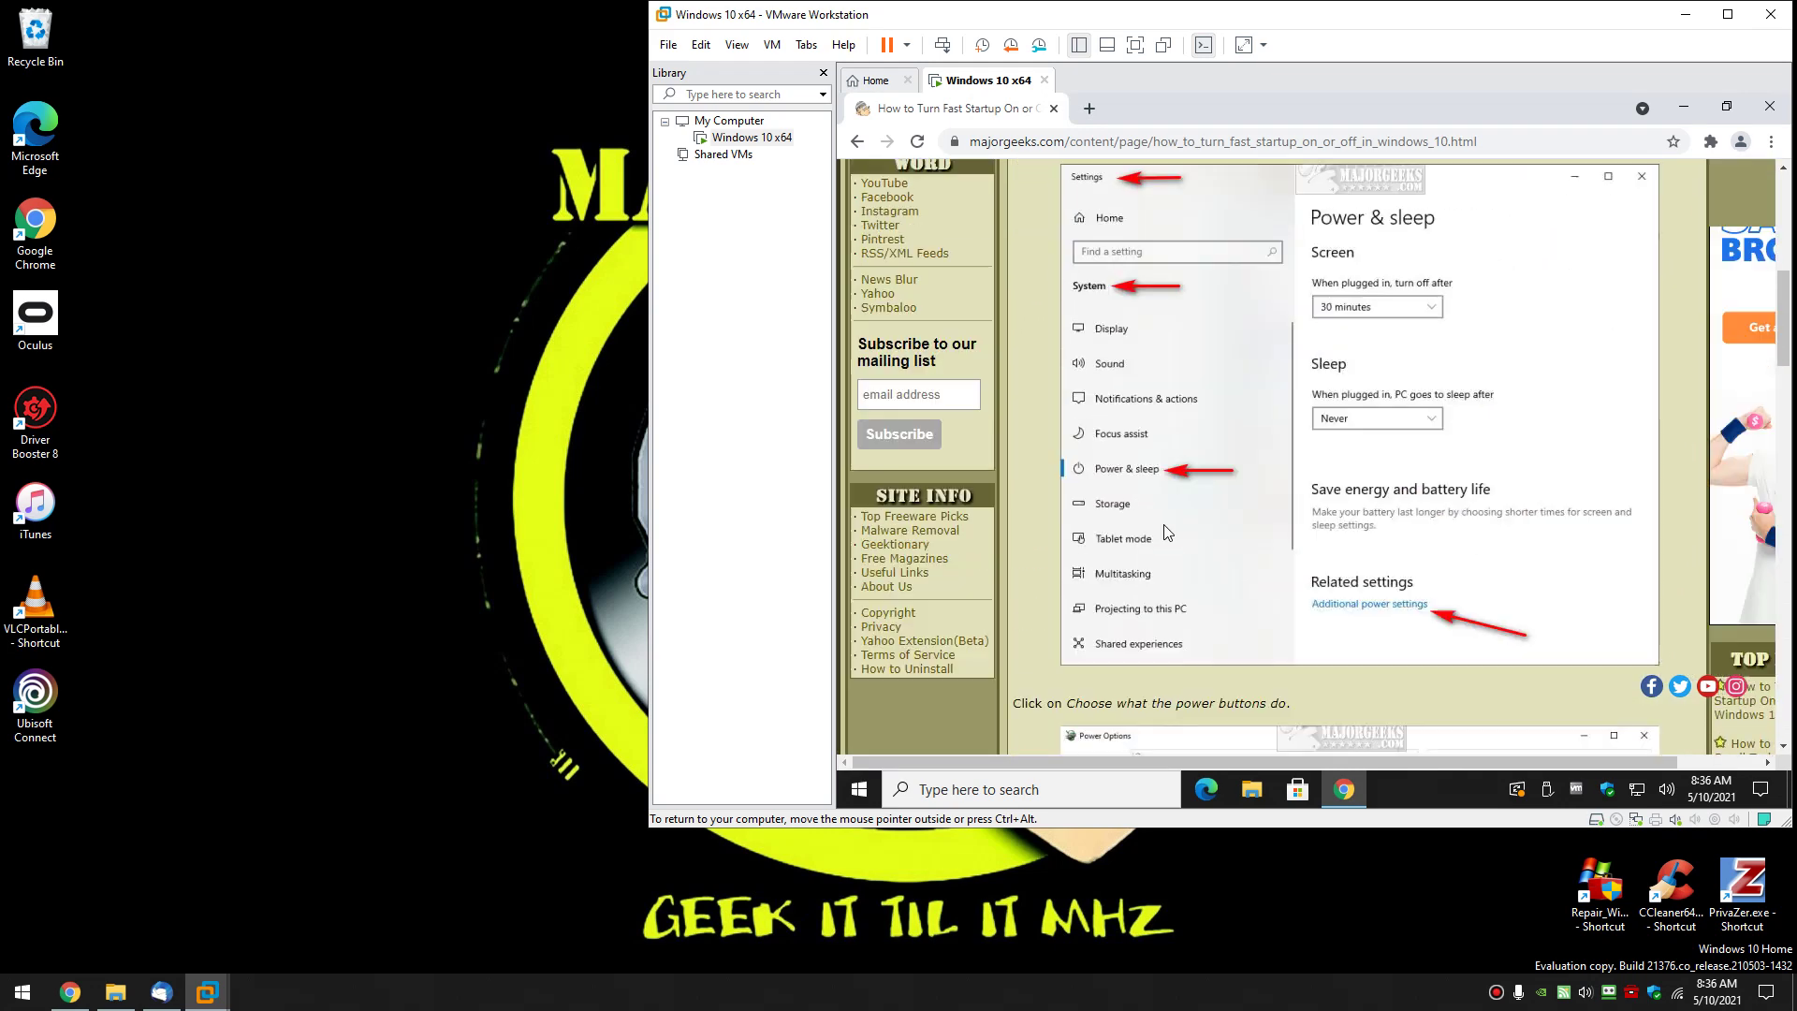
{"action": "scroll", "coordinate": [1195, 399], "scroll_direction": "up", "scroll_amount": 4}
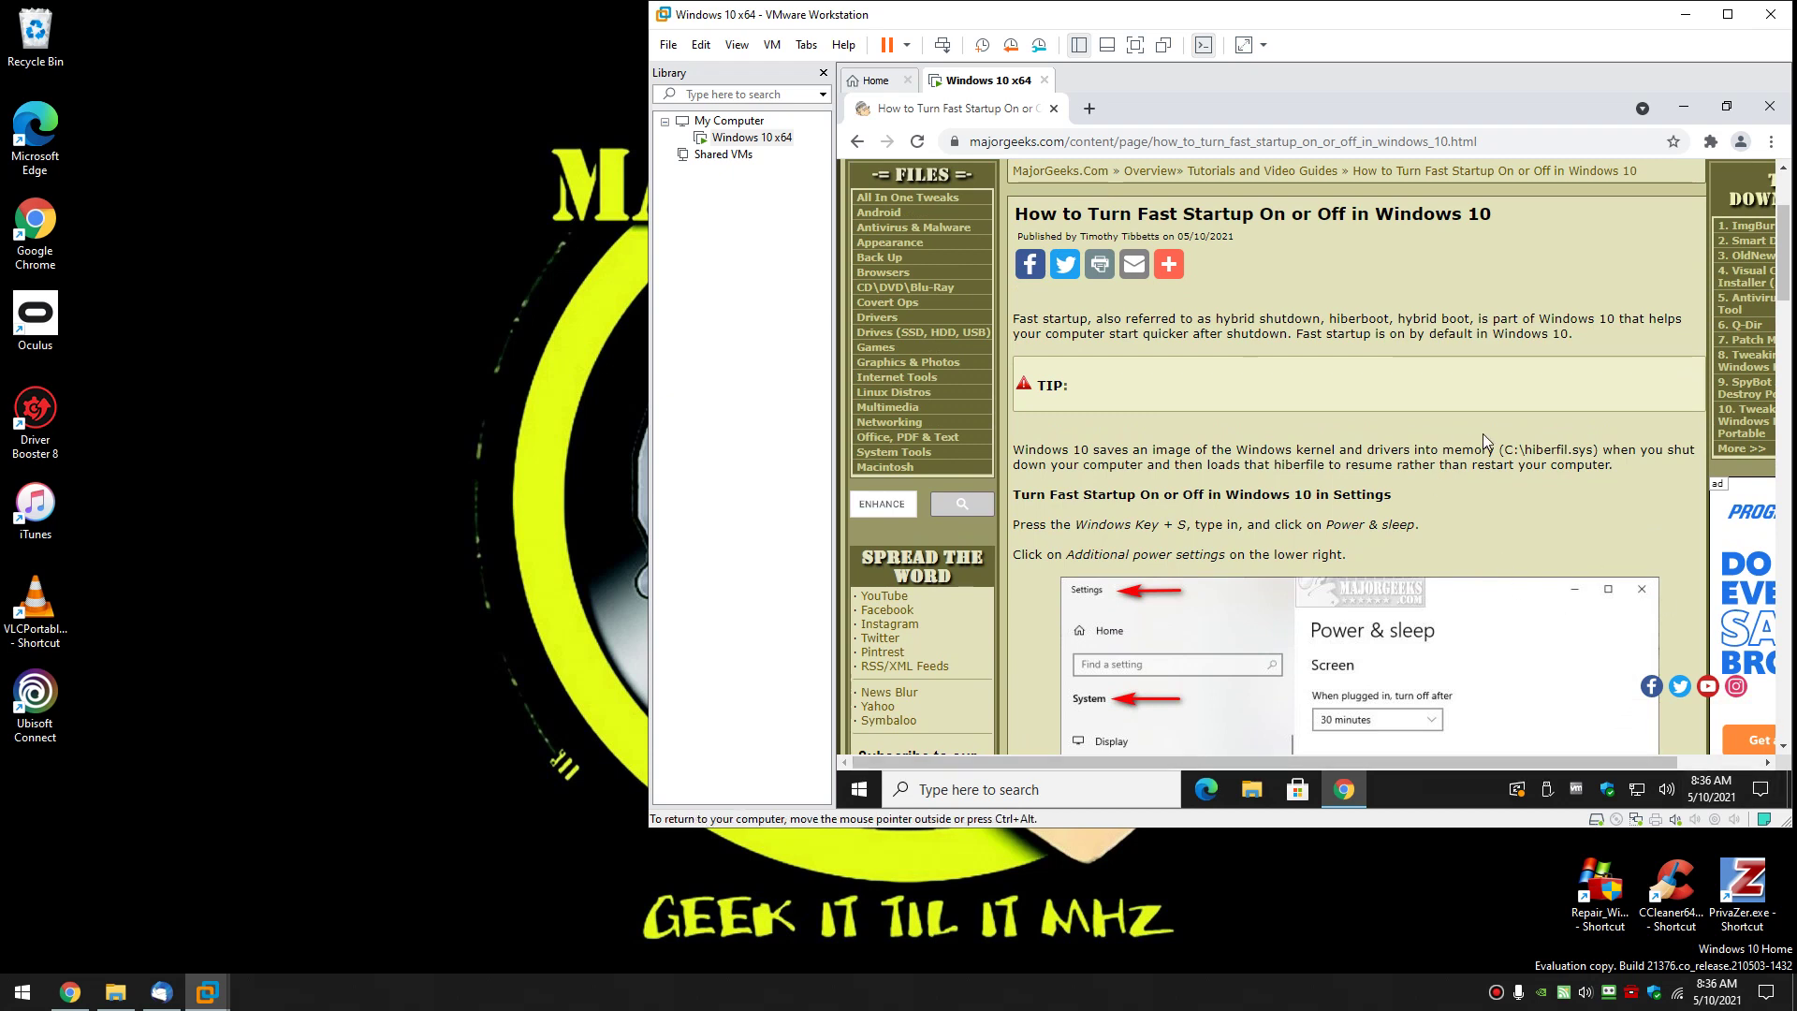
{"action": "left_click", "coordinate": [279, 524]}
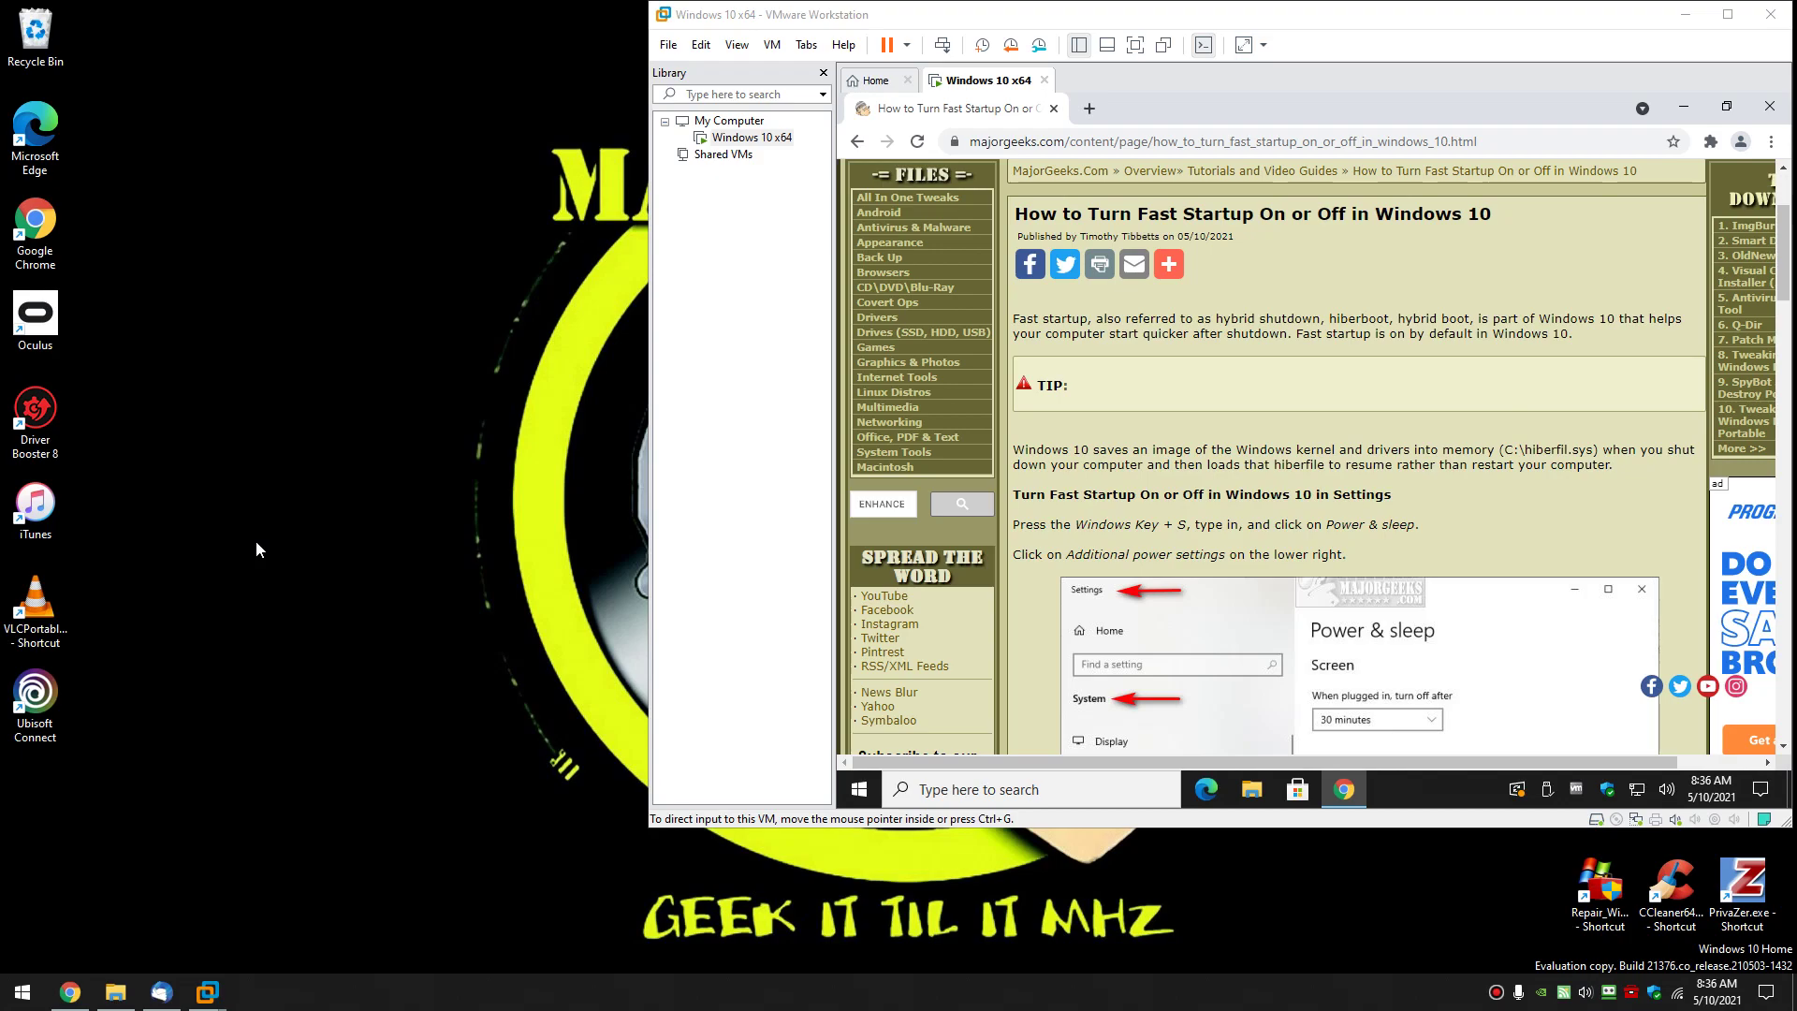